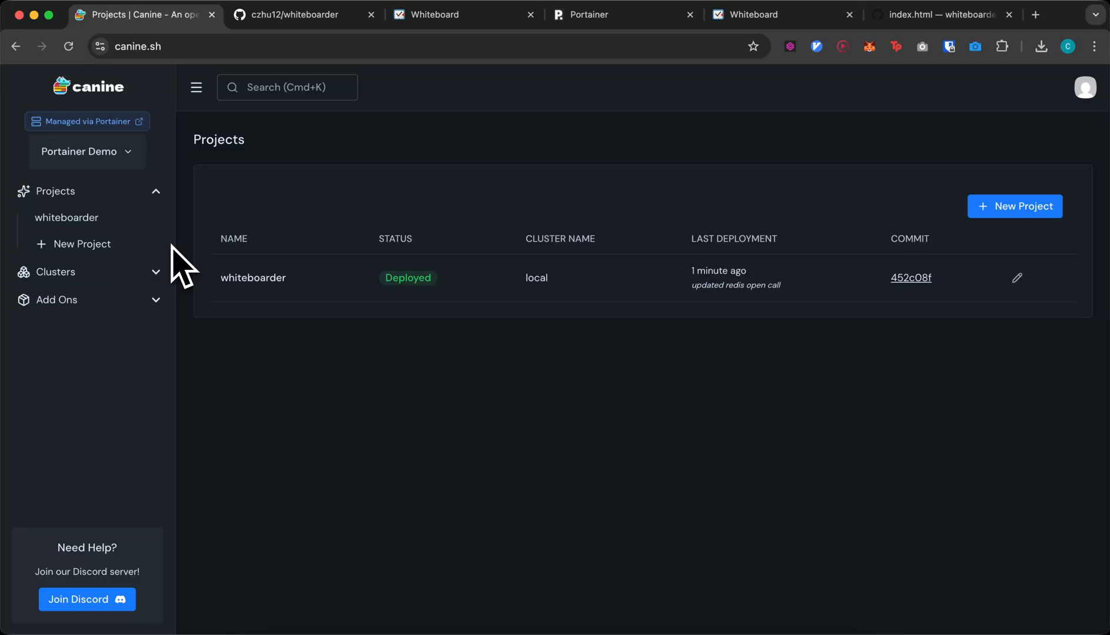
# - Open the whiteboarder project's deployments and launch its live site portainer-whiteboarder.chriszhu.me in a new tab
pyautogui.click(238, 277)
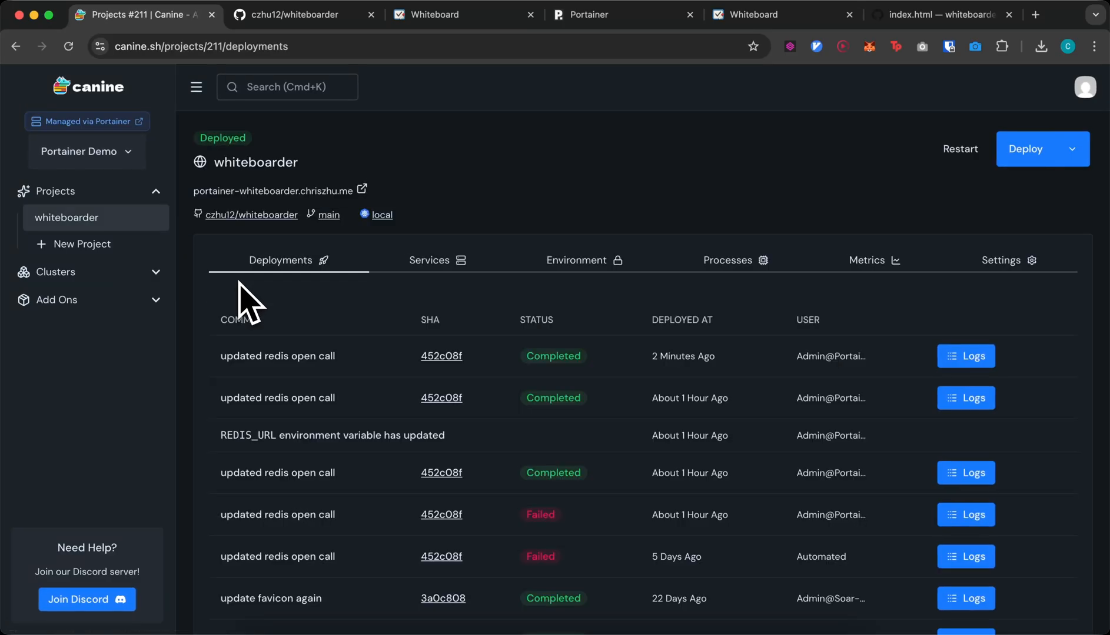
pyautogui.click(282, 196)
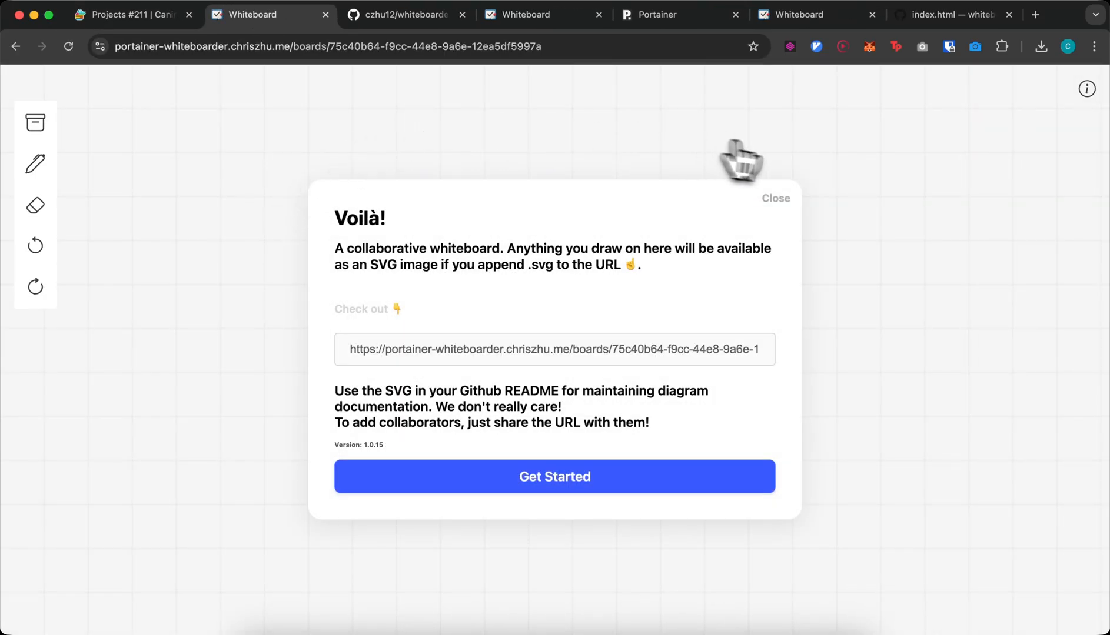
# - Close the duplicate Whiteboard tab, dismiss the welcome dialog, and draw a freehand loop
pyautogui.click(599, 14)
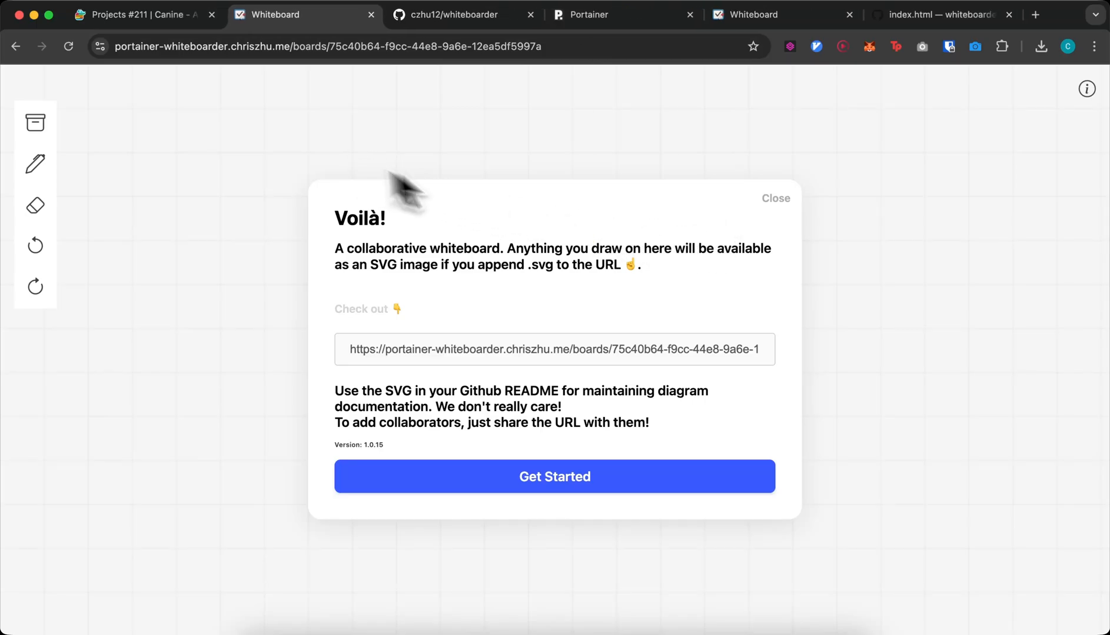
pyautogui.click(622, 491)
pyautogui.moveTo(388, 321)
pyautogui.mouseDown()
pyautogui.moveTo(384, 434)
pyautogui.moveTo(470, 372)
pyautogui.mouseUp()
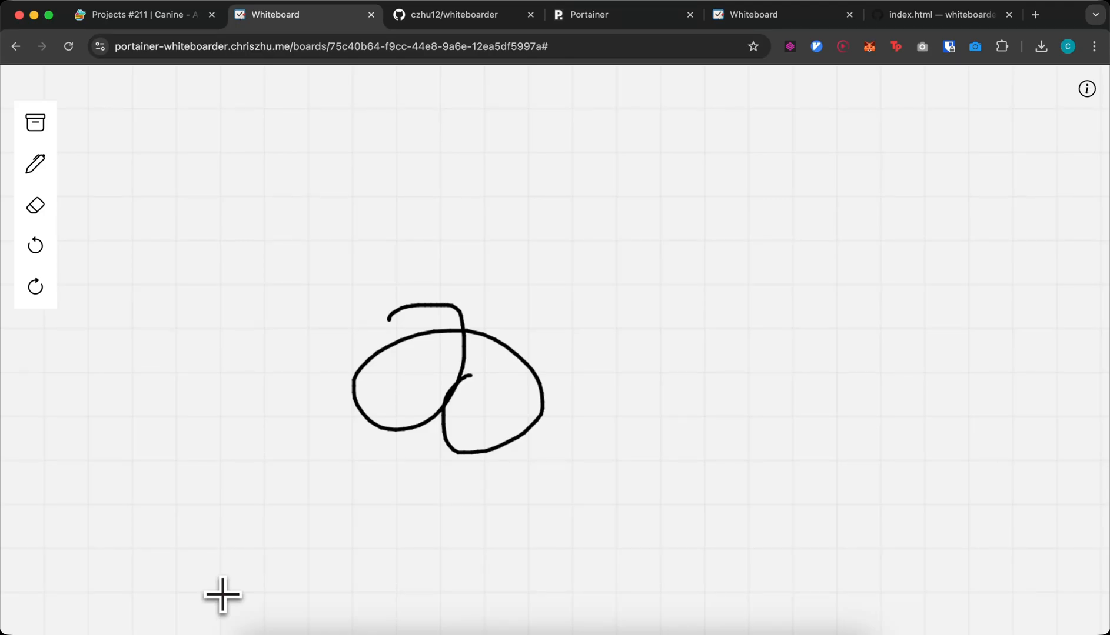
# - Add a curled stroke above the loop, then close the whiteboard to return to Canine
pyautogui.moveTo(548, 47)
pyautogui.mouseDown()
pyautogui.moveTo(474, 48)
pyautogui.moveTo(361, 105)
pyautogui.mouseUp()
pyautogui.click(381, 289)
pyautogui.moveTo(469, 269)
pyautogui.mouseDown()
pyautogui.moveTo(453, 260)
pyautogui.moveTo(504, 275)
pyautogui.mouseUp()
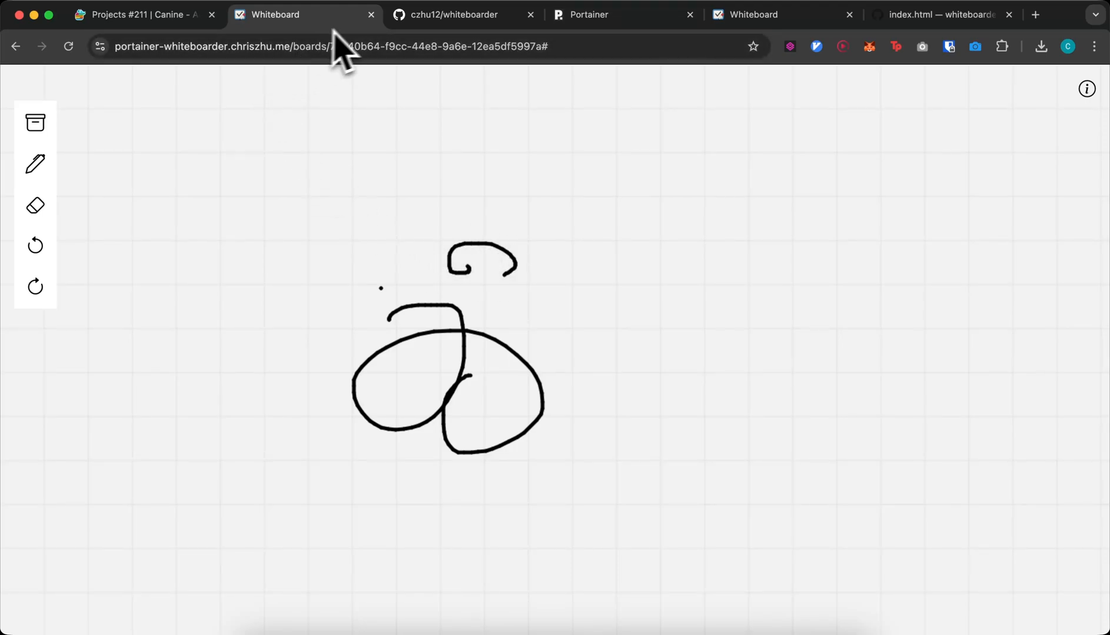
pyautogui.click(371, 18)
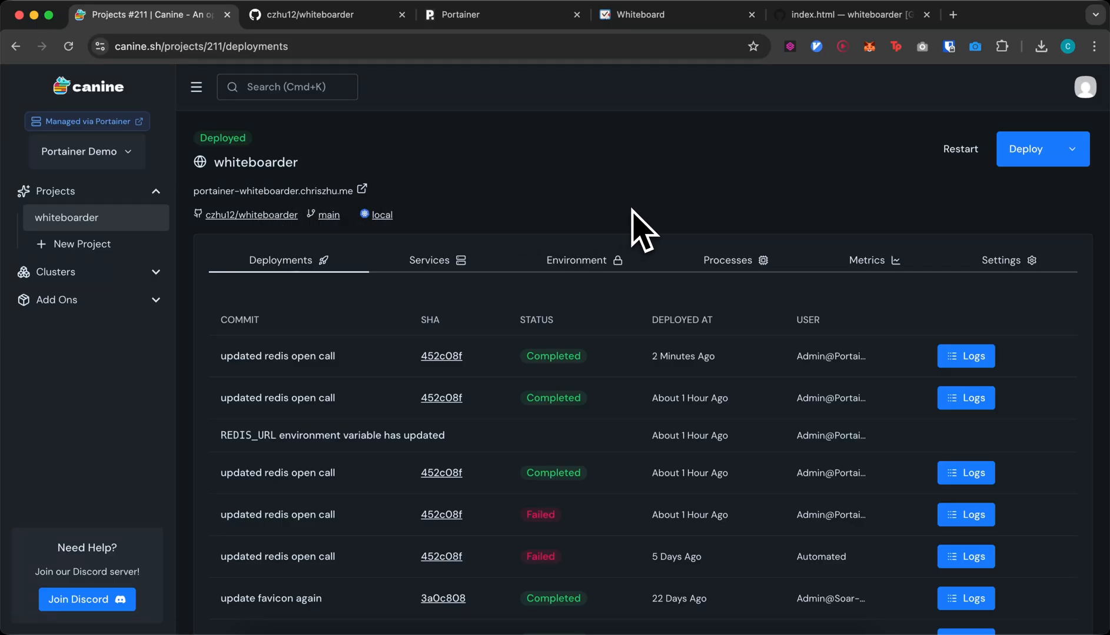
# - Trigger a fresh Deploy of the whiteboarder project from its project page
pyautogui.click(1021, 152)
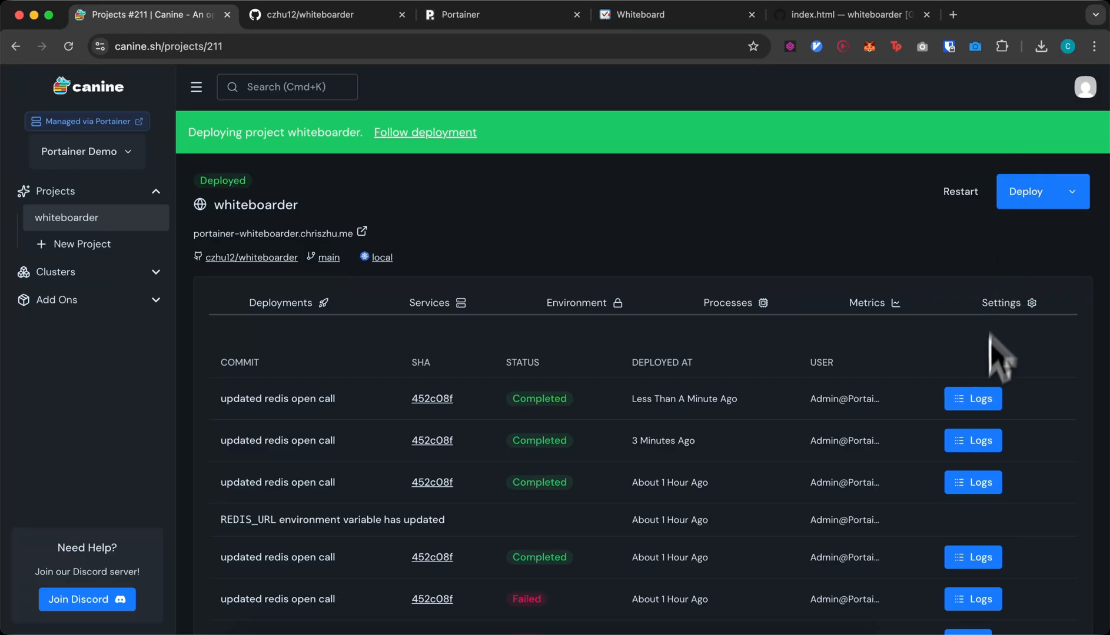
# - Open the newest deployment's logs and read the Build Logs with their 3 Dockerfile warnings
pyautogui.click(973, 399)
pyautogui.scroll(-1, 636, 371)
pyautogui.scroll(15, 640, 376)
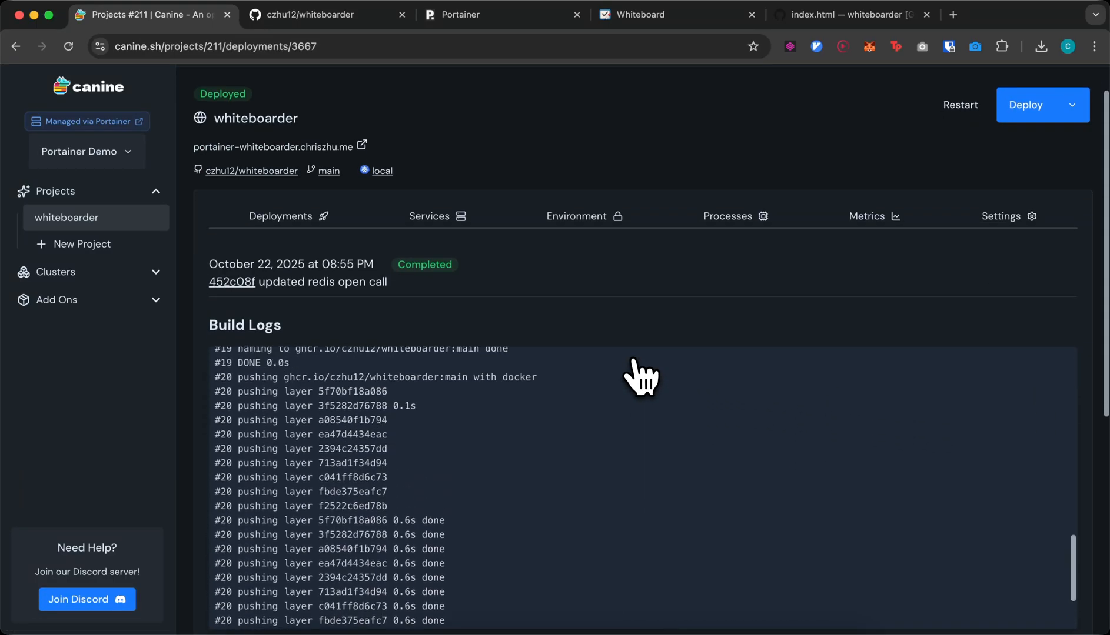
pyautogui.scroll(-2, 600, 326)
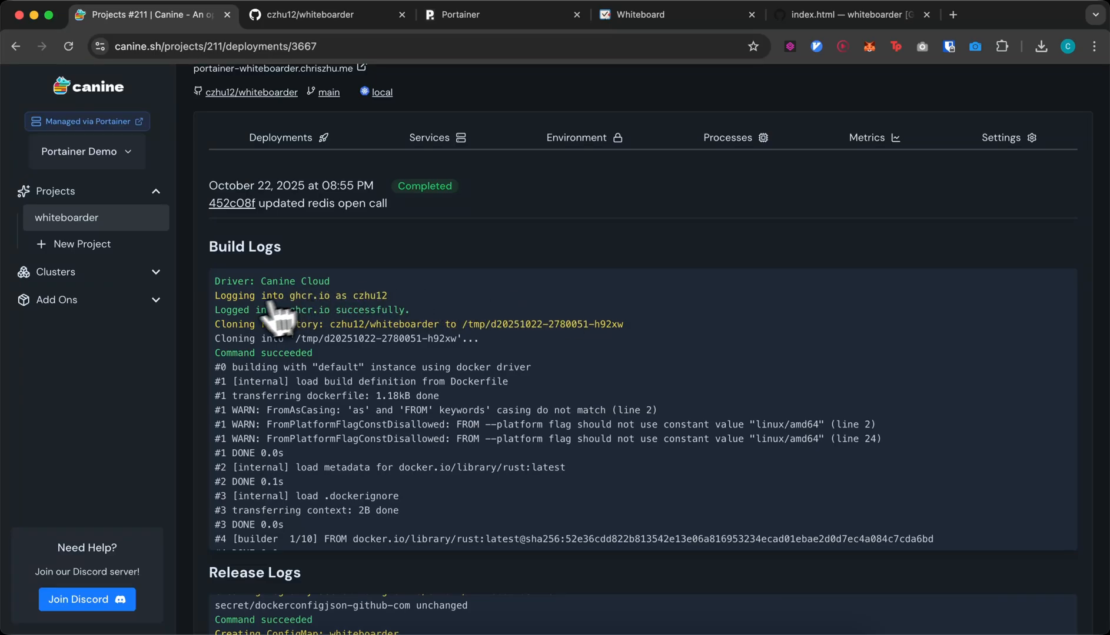
pyautogui.moveTo(214, 295); pyautogui.dragTo(393, 302)
pyautogui.scroll(-2, 393, 302)
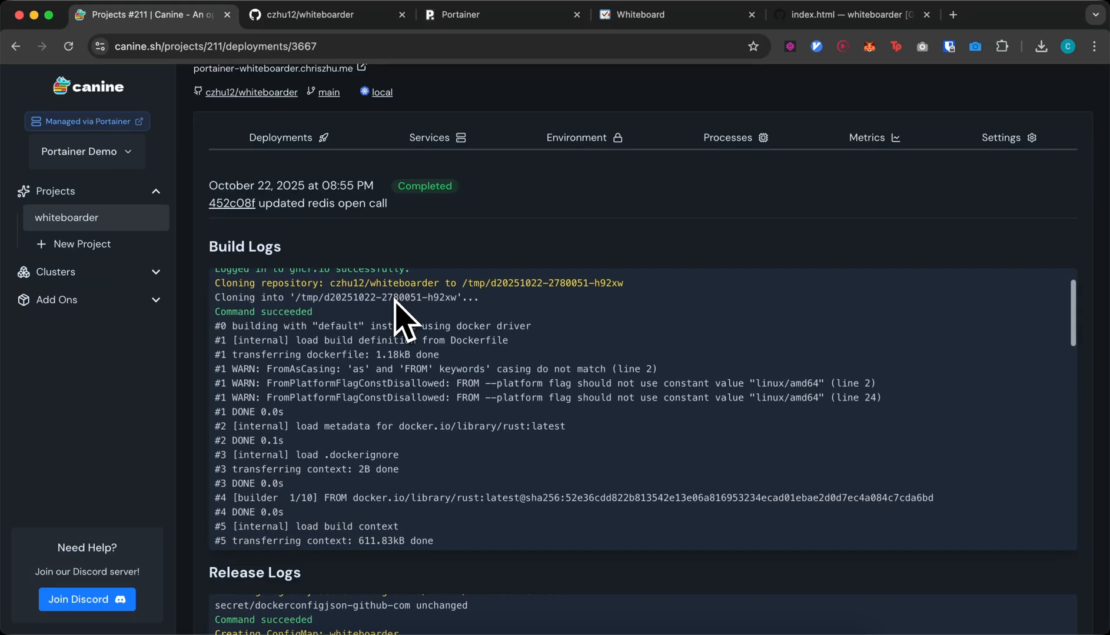
pyautogui.scroll(1, 393, 302)
pyautogui.scroll(-1, 405, 318)
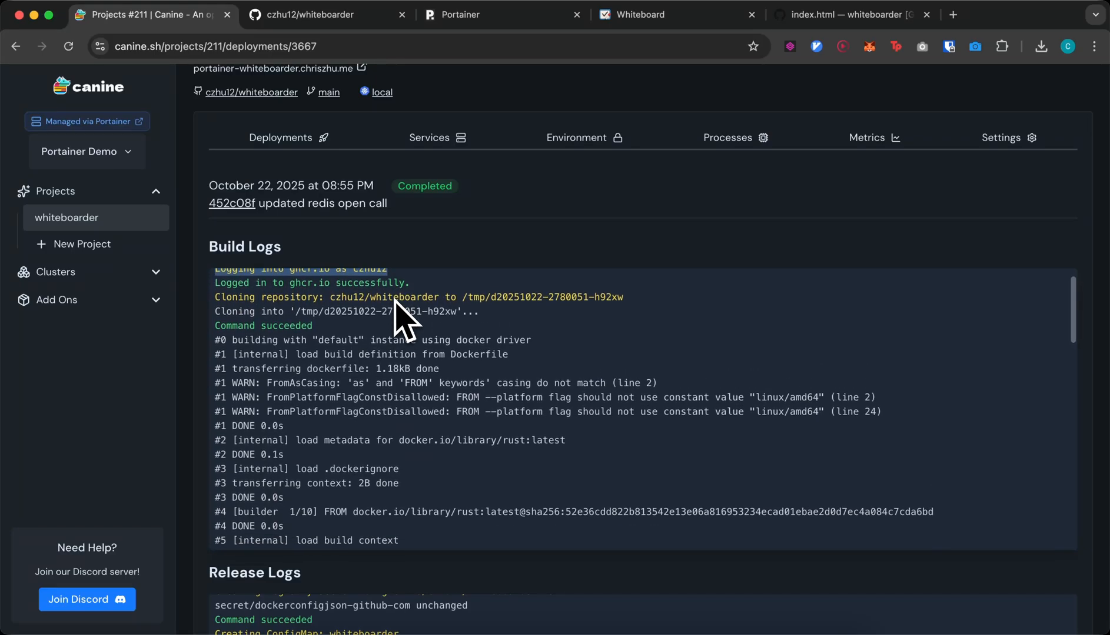
# - Scroll through the Release Logs showing the web process restarting
pyautogui.scroll(-3, 394, 302)
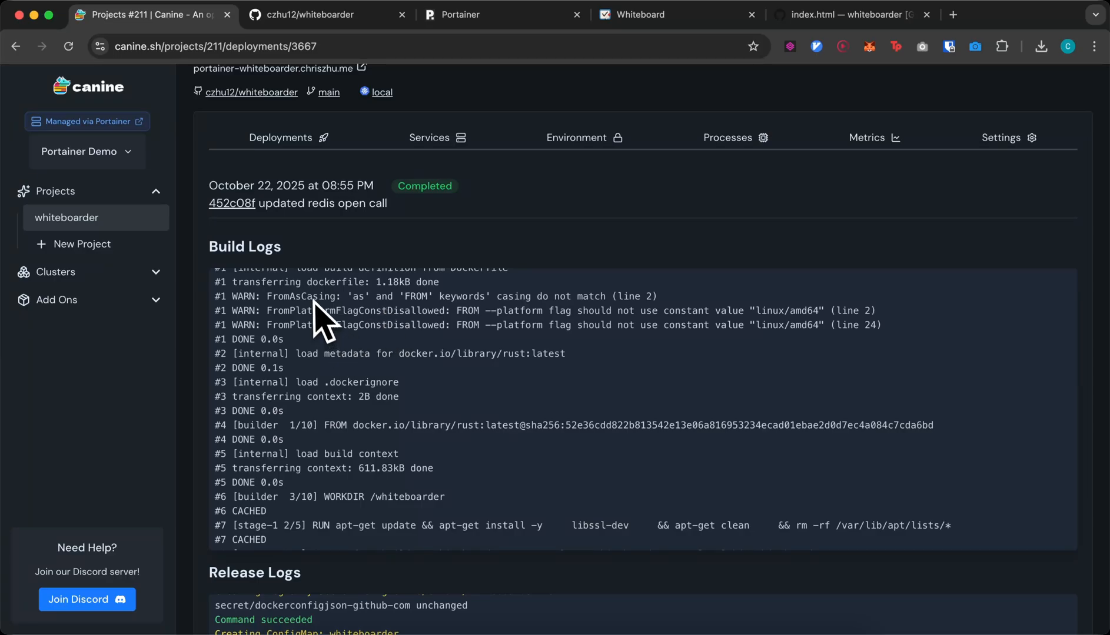
pyautogui.scroll(-5, 334, 318)
pyautogui.scroll(-10, 312, 297)
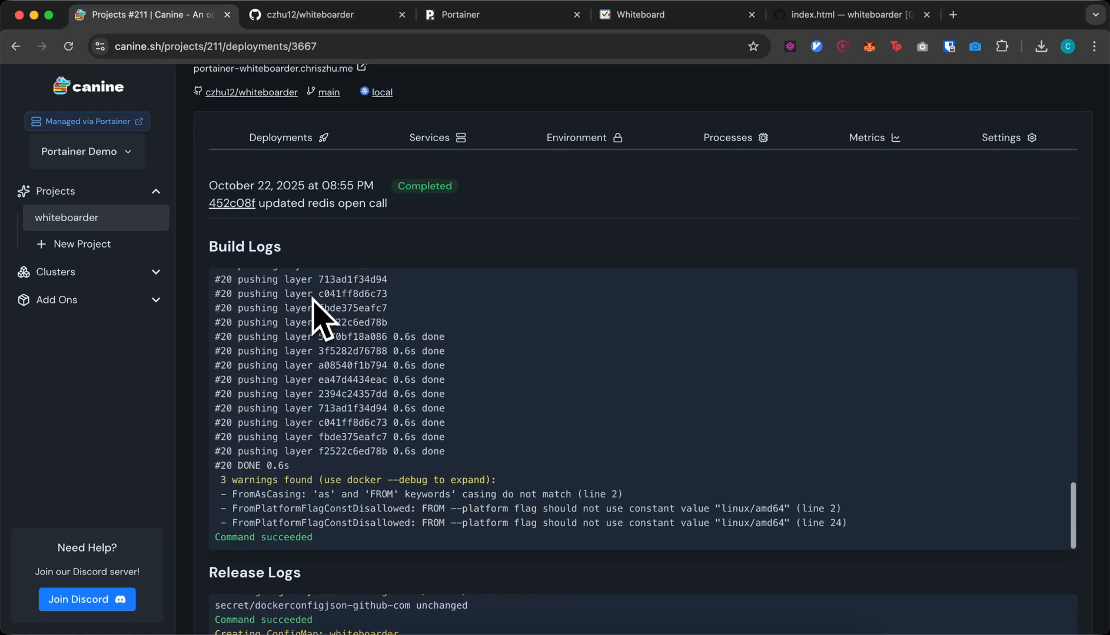
pyautogui.scroll(-1, 419, 474)
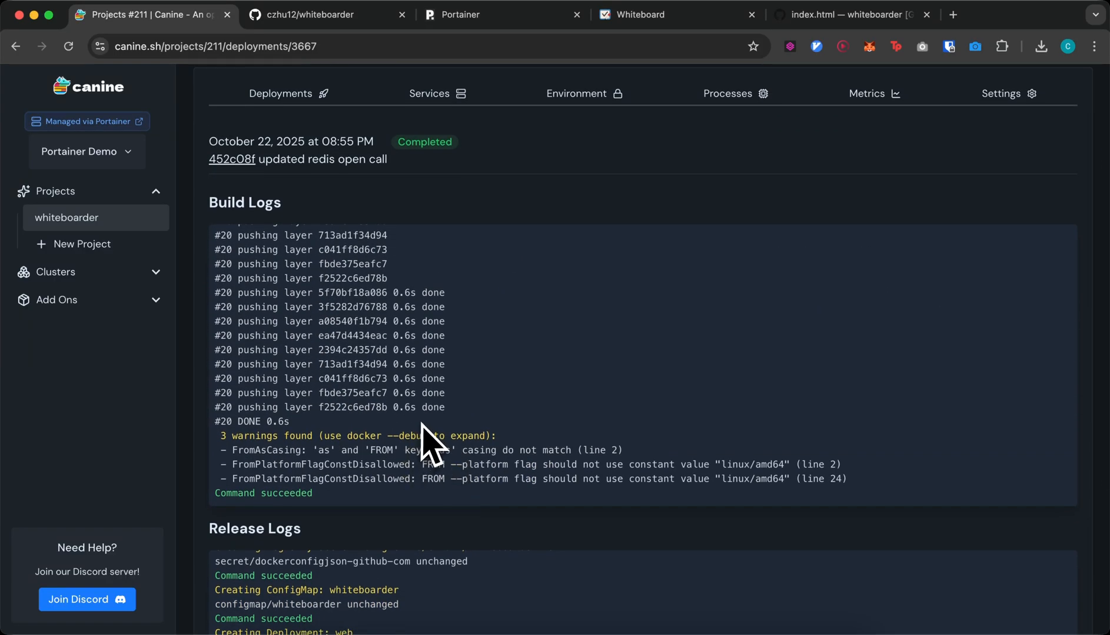
pyautogui.scroll(2, 412, 424)
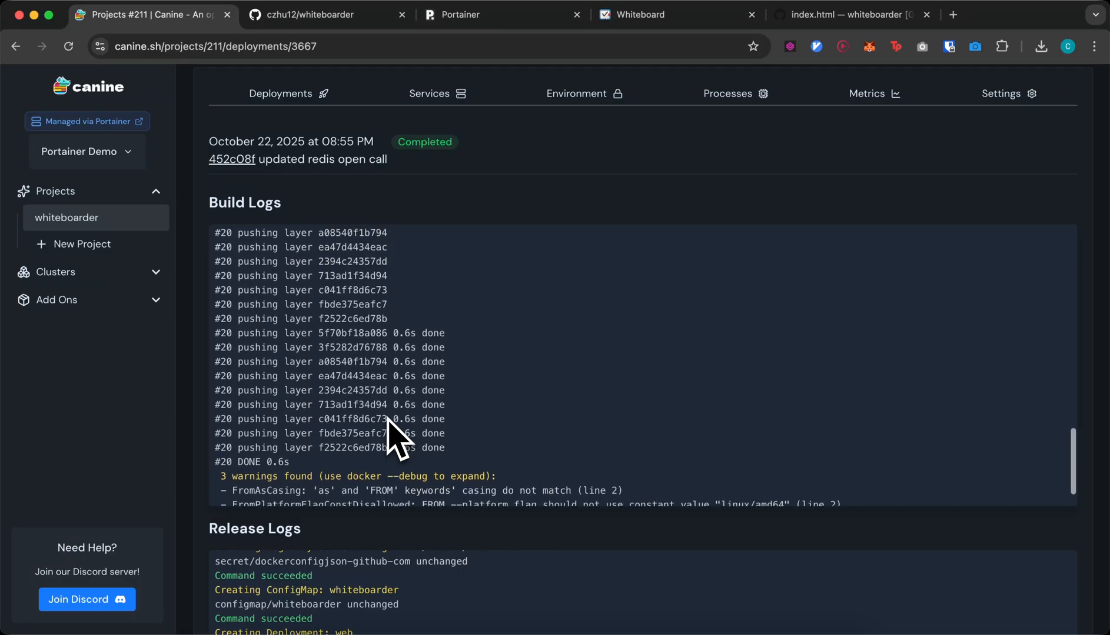
pyautogui.scroll(-2, 398, 440)
pyautogui.scroll(-3, 395, 440)
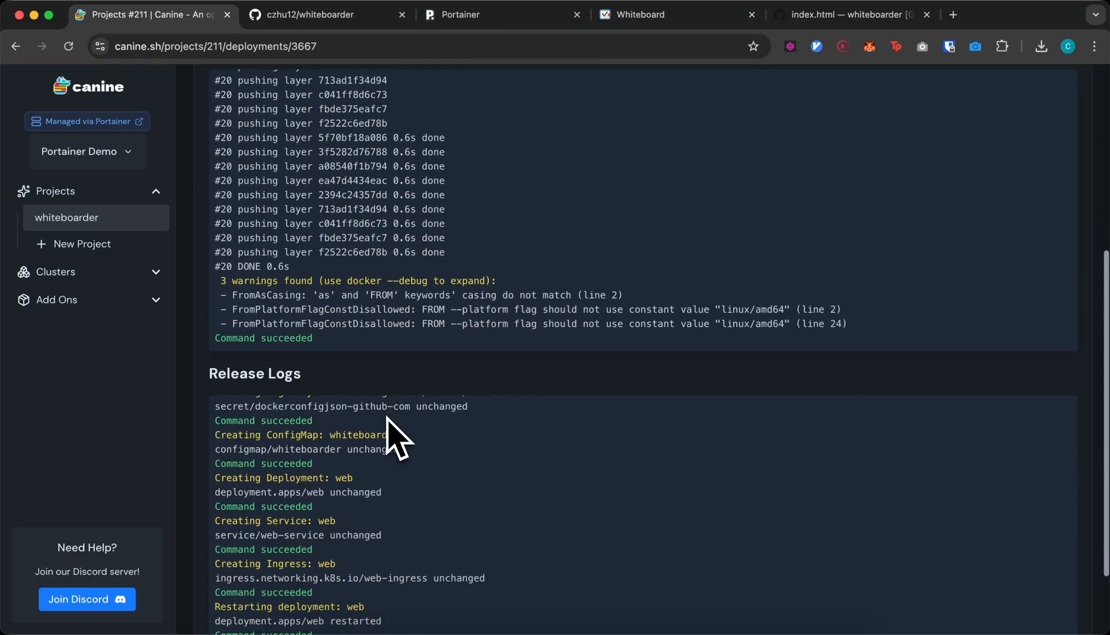
pyautogui.scroll(-2, 396, 477)
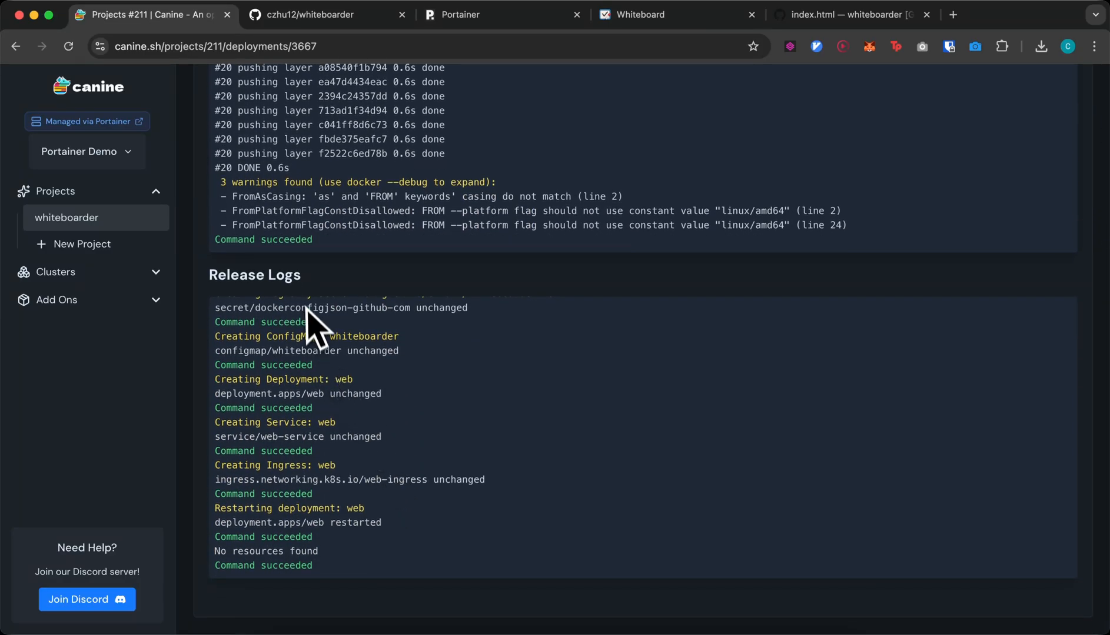
pyautogui.scroll(5, 310, 317)
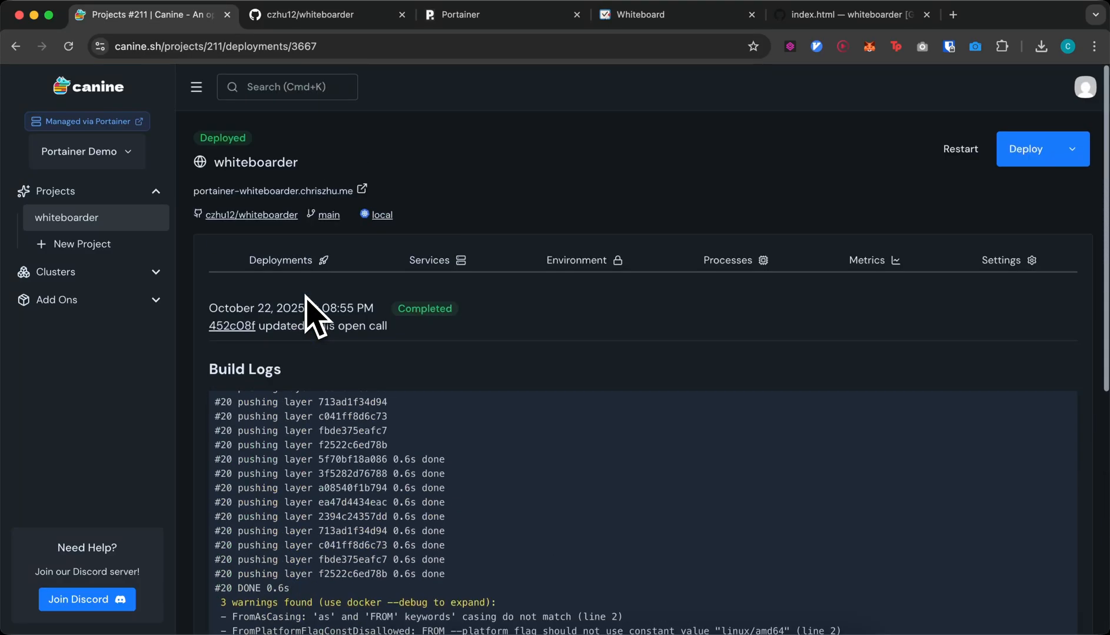
# - Return to Deployments, confirm the newest 'updated redis open call' deploys are Completed, and select an Automated entry
pyautogui.click(333, 265)
pyautogui.scroll(-2, 436, 400)
pyautogui.scroll(-1, 450, 414)
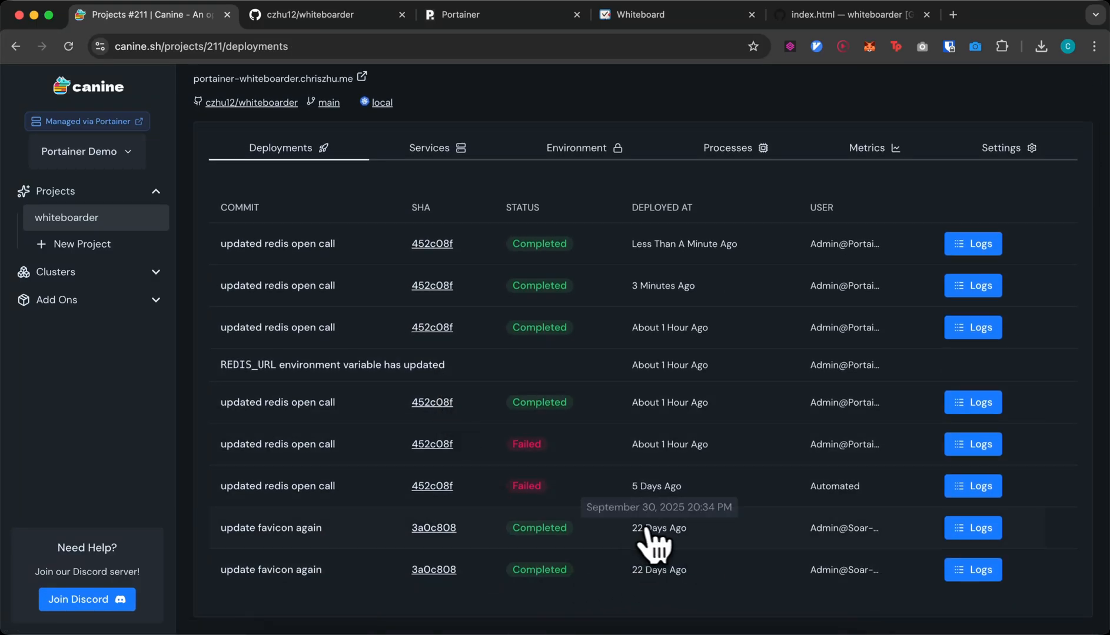
pyautogui.scroll(2, 589, 353)
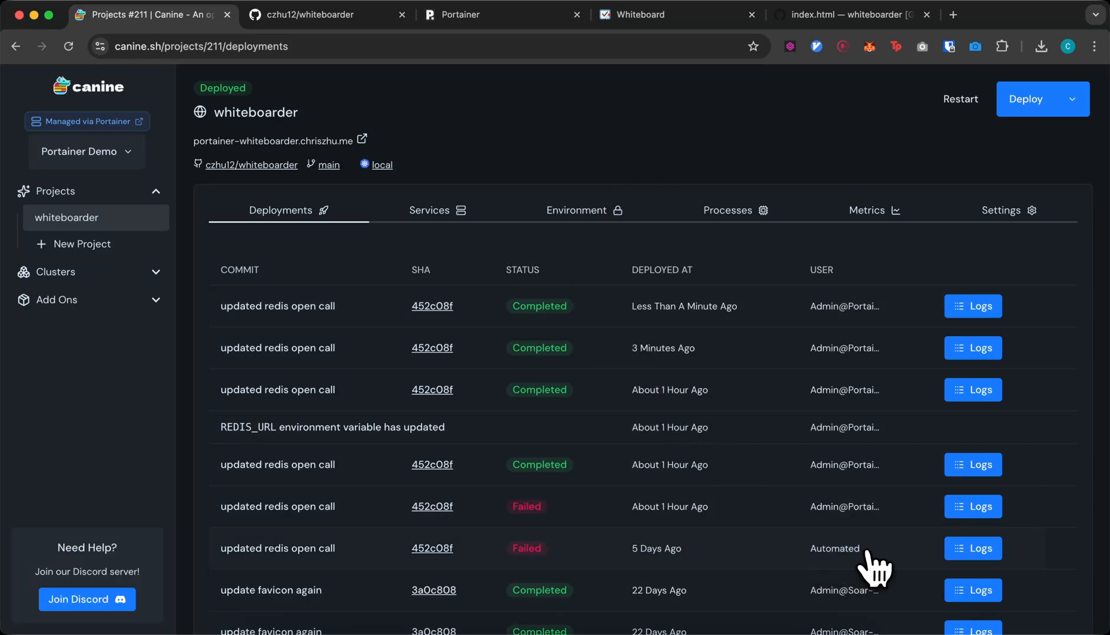
pyautogui.doubleClick(821, 549)
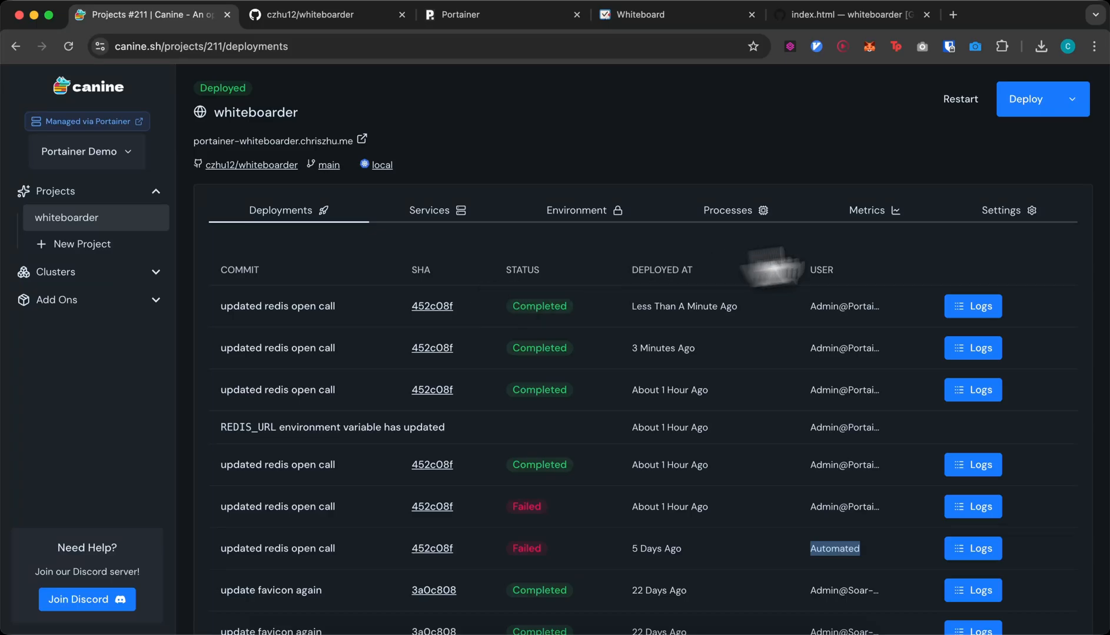
# - Open the whiteboarder Settings and inspect the Repository path
pyautogui.click(1004, 214)
pyautogui.scroll(-1, 497, 375)
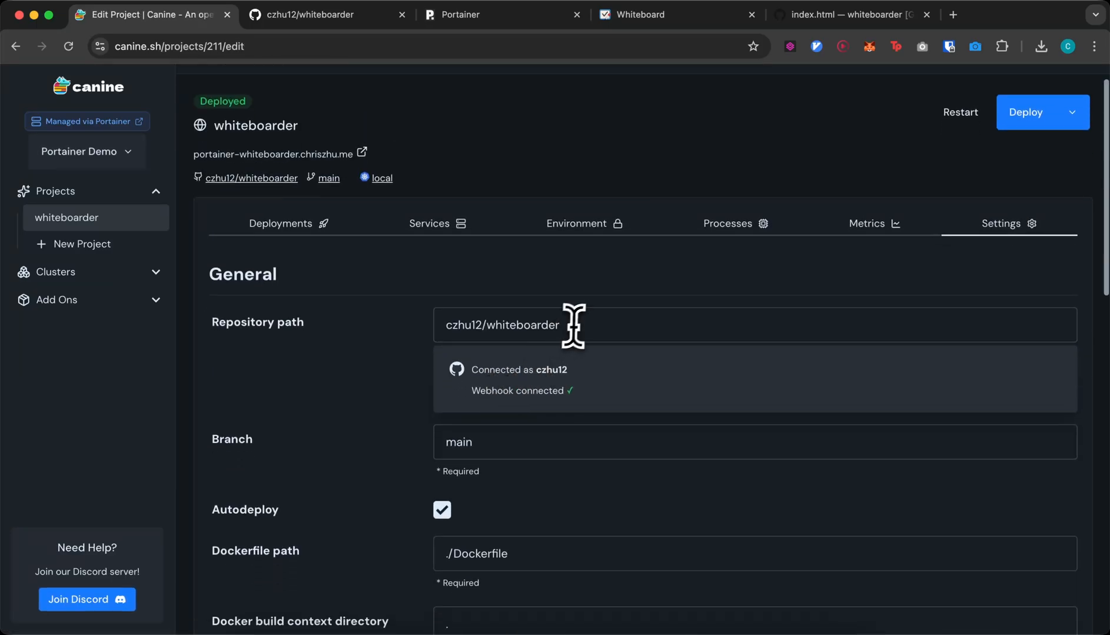
pyautogui.moveTo(574, 327); pyautogui.dragTo(440, 324)
pyautogui.click(400, 357)
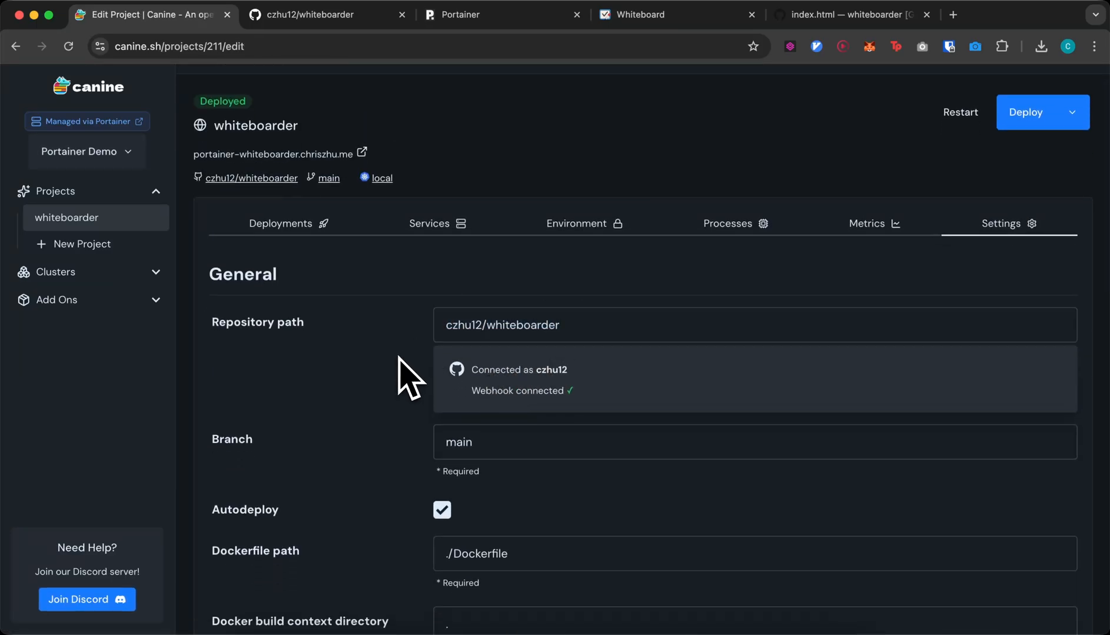
# - Check the branch main, the Webhook connected note, and the Autodeploy setting
pyautogui.scroll(-2, 400, 361)
pyautogui.doubleClick(491, 300)
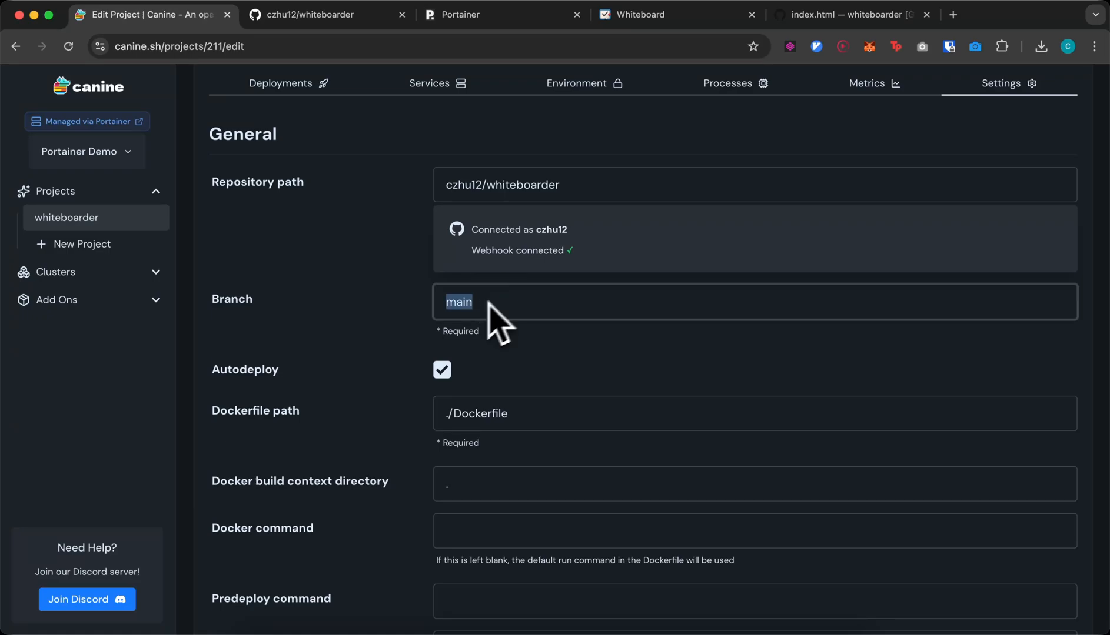
pyautogui.moveTo(471, 252); pyautogui.dragTo(586, 260)
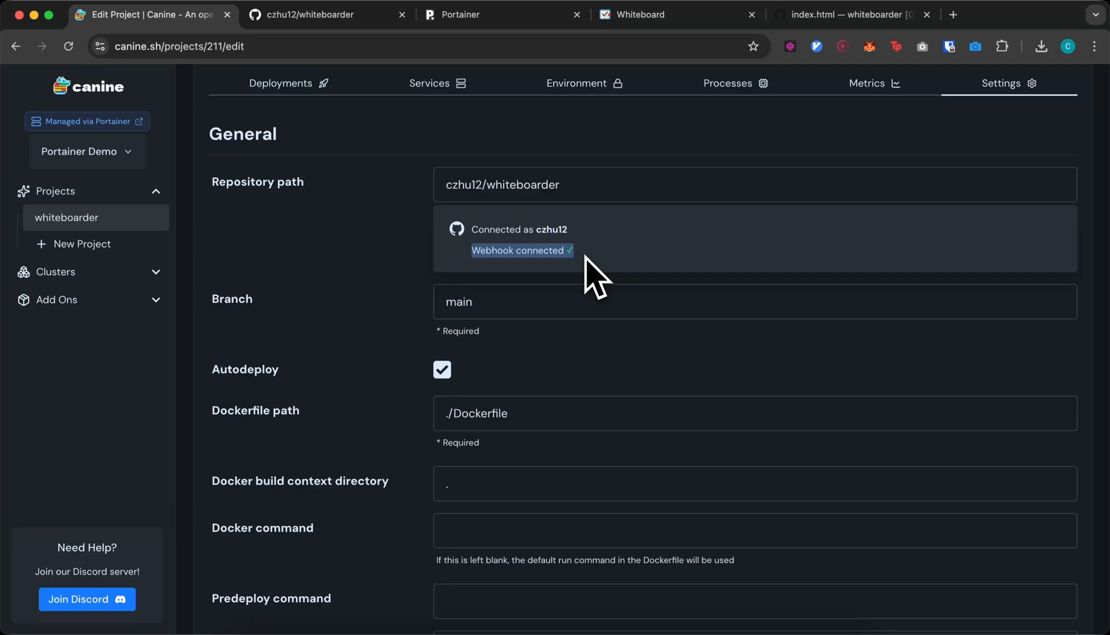
pyautogui.click(421, 282)
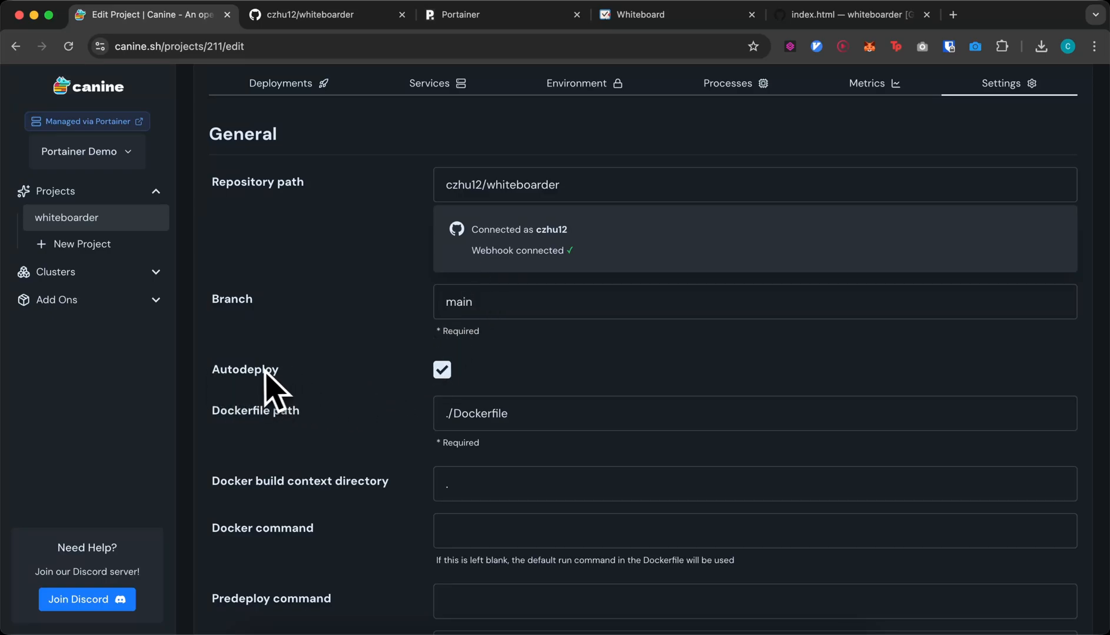
pyautogui.scroll(1, 312, 370)
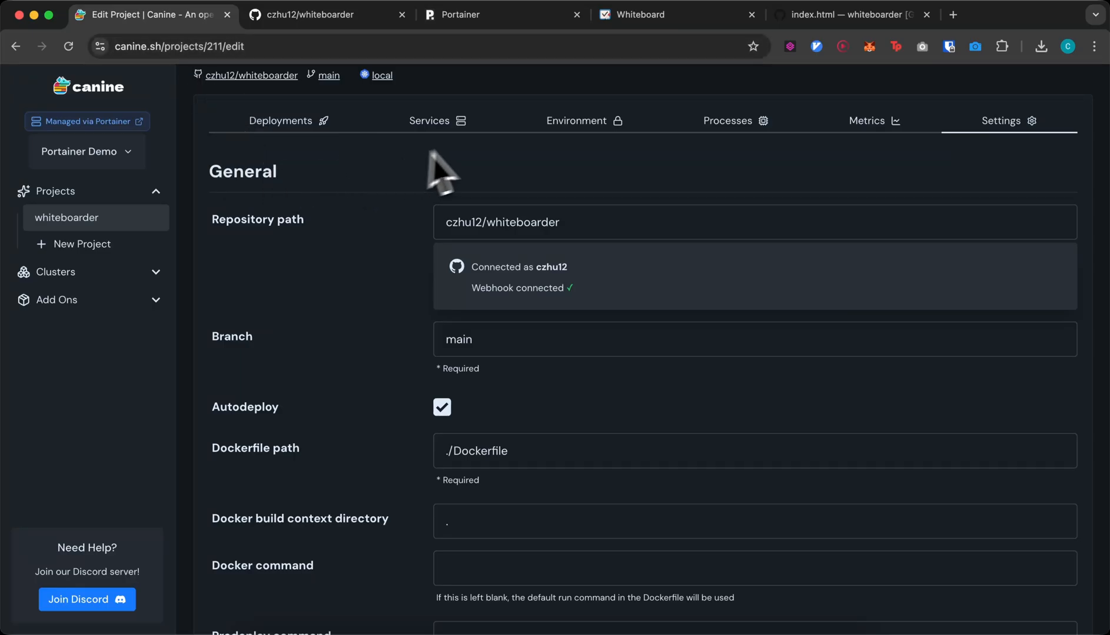
pyautogui.click(463, 129)
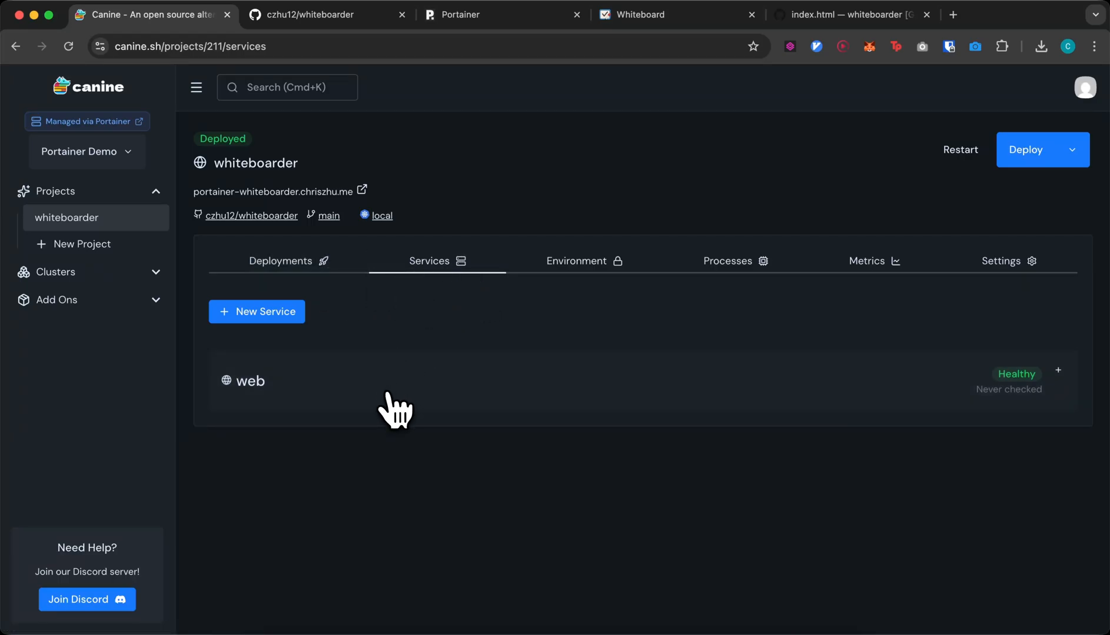
pyautogui.click(462, 365)
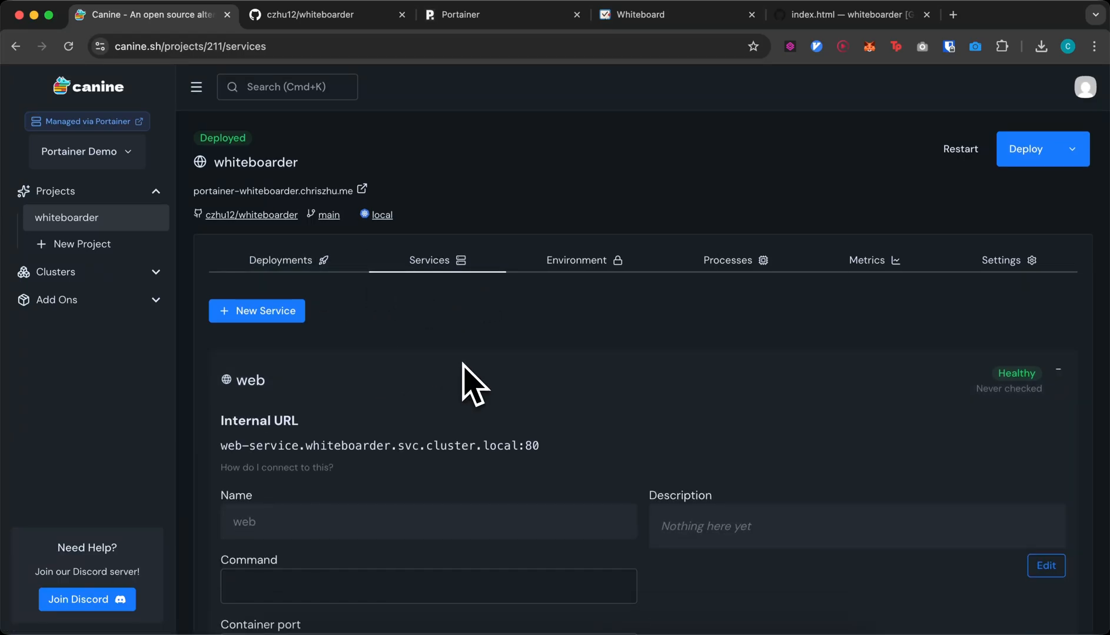
pyautogui.scroll(-2, 587, 416)
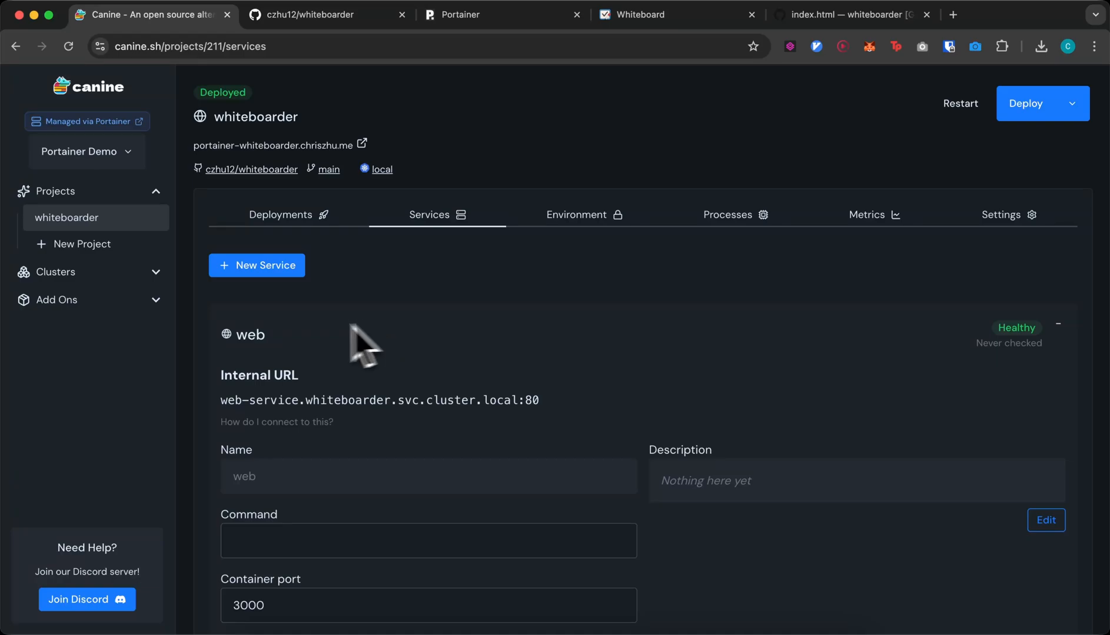
pyautogui.scroll(-5, 259, 348)
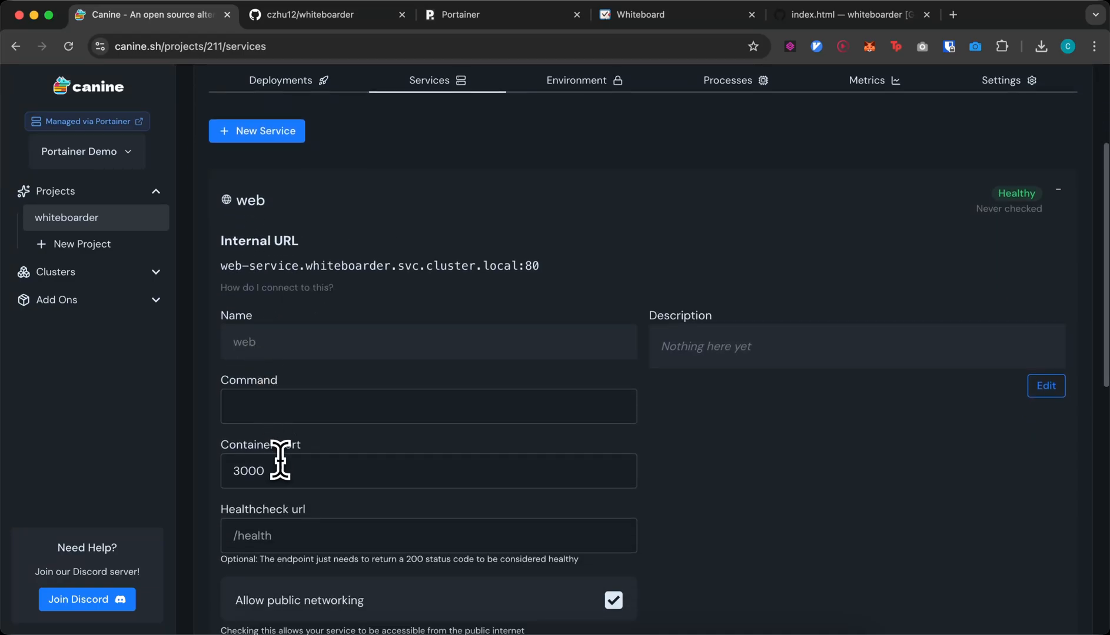
pyautogui.doubleClick(280, 460)
pyautogui.click(280, 462)
pyautogui.doubleClick(280, 474)
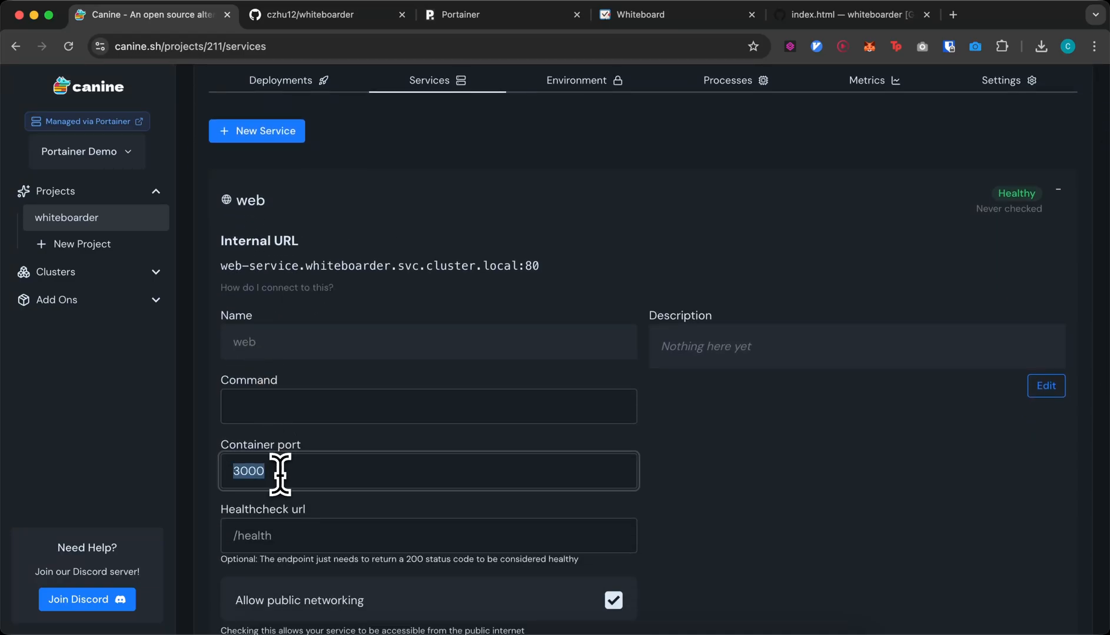
pyautogui.scroll(-7, 282, 479)
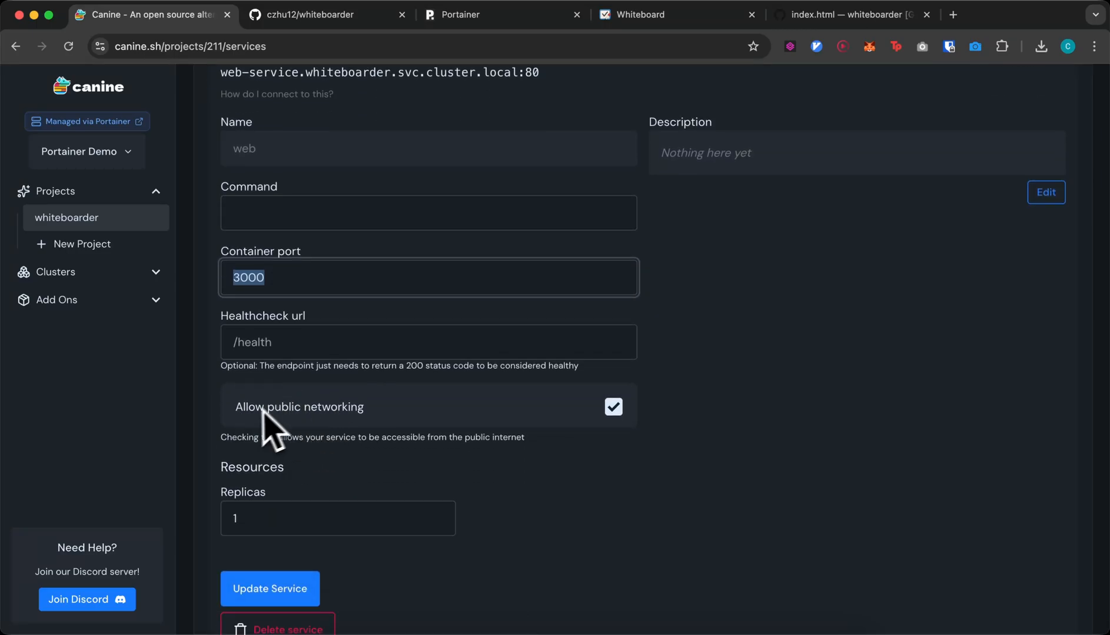
pyautogui.click(290, 519)
pyautogui.scroll(-13, 243, 502)
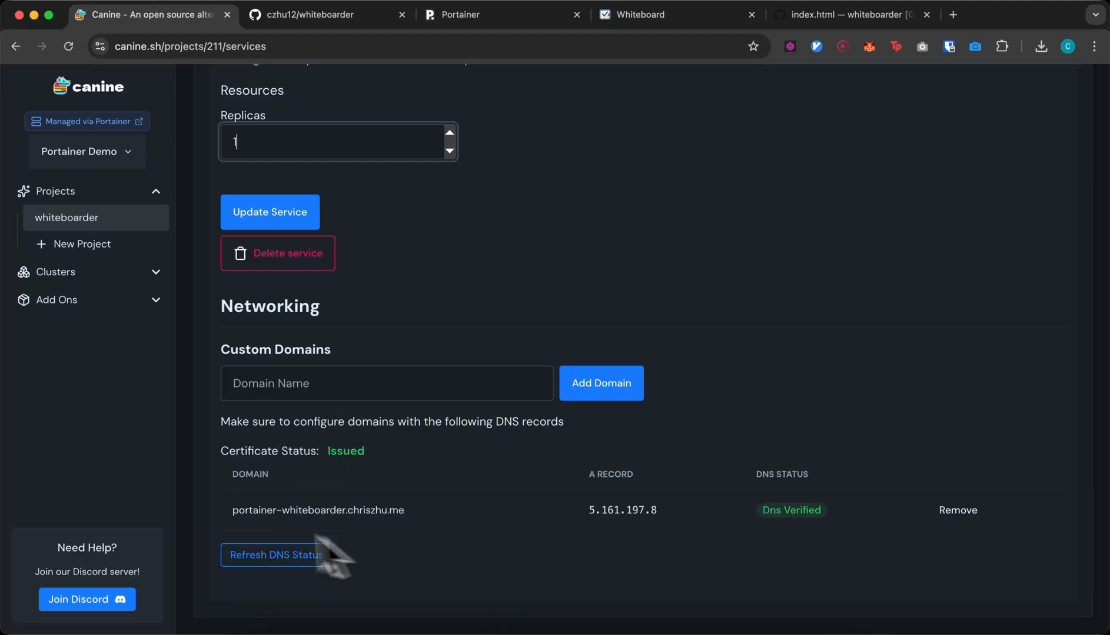
pyautogui.moveTo(228, 518); pyautogui.dragTo(404, 511)
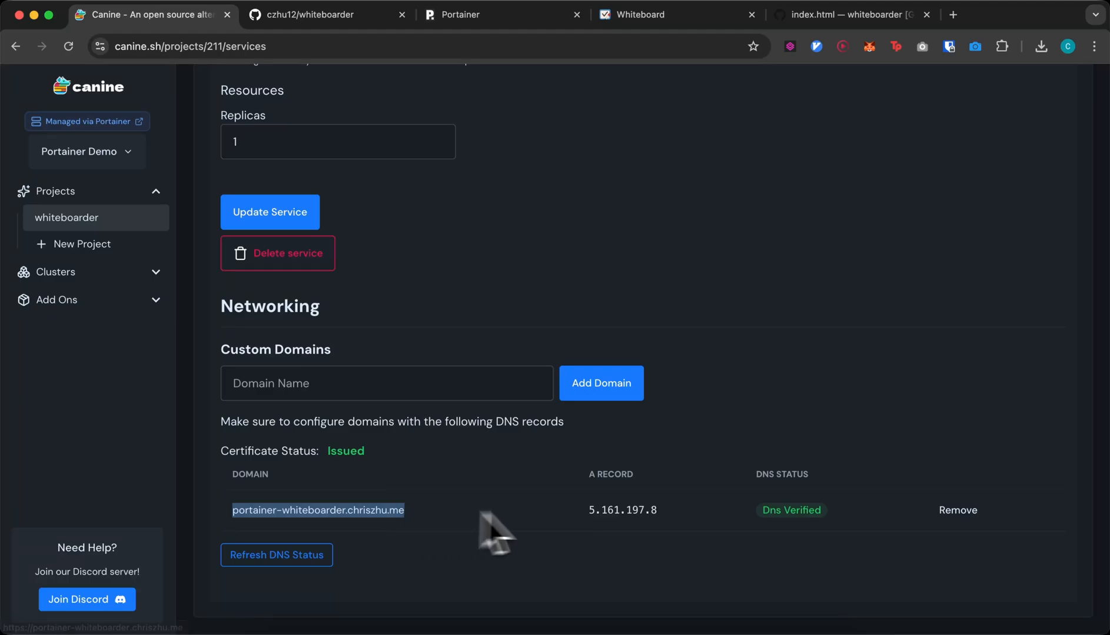
pyautogui.moveTo(569, 511); pyautogui.dragTo(658, 511)
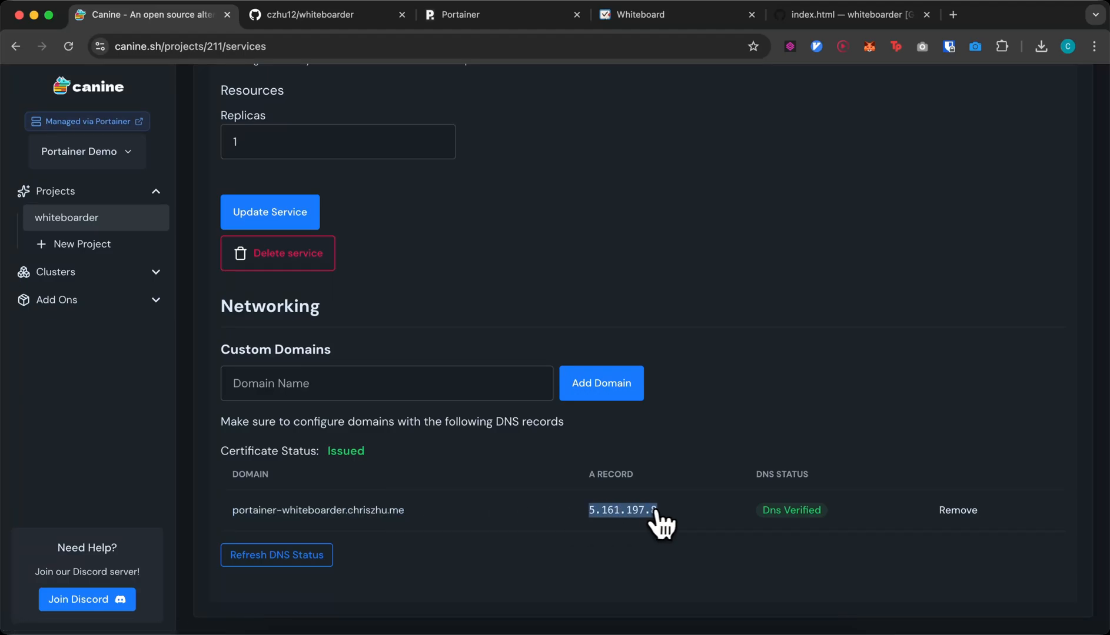
pyautogui.click(714, 429)
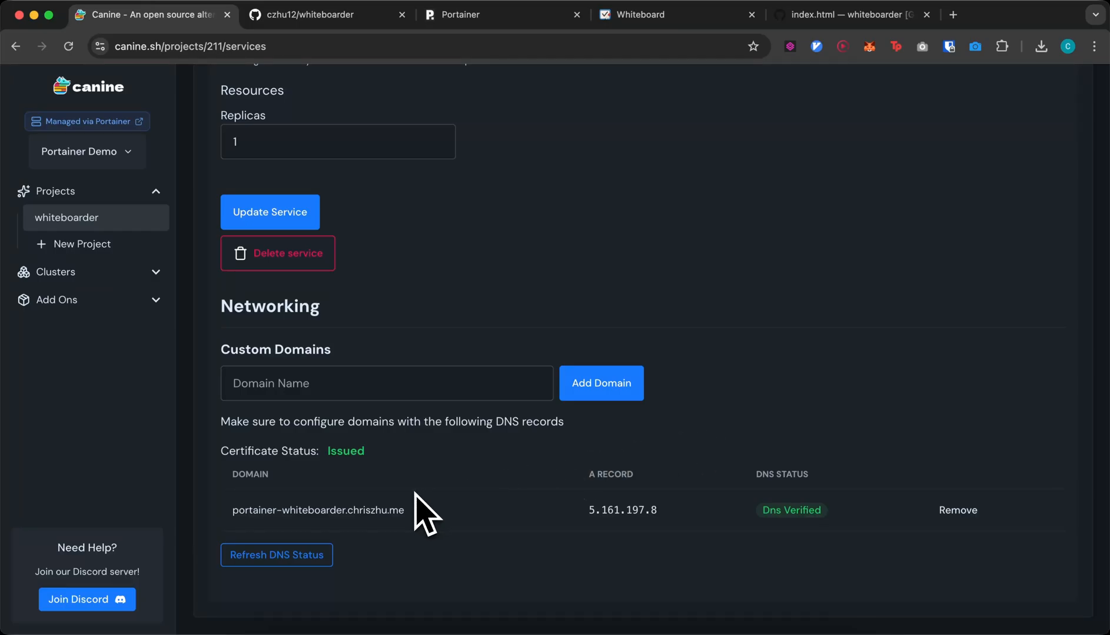
pyautogui.scroll(2, 425, 515)
# - View the REDIS_URL environment variable, then open the live whiteboarder site in a new tab
pyautogui.scroll(10, 421, 520)
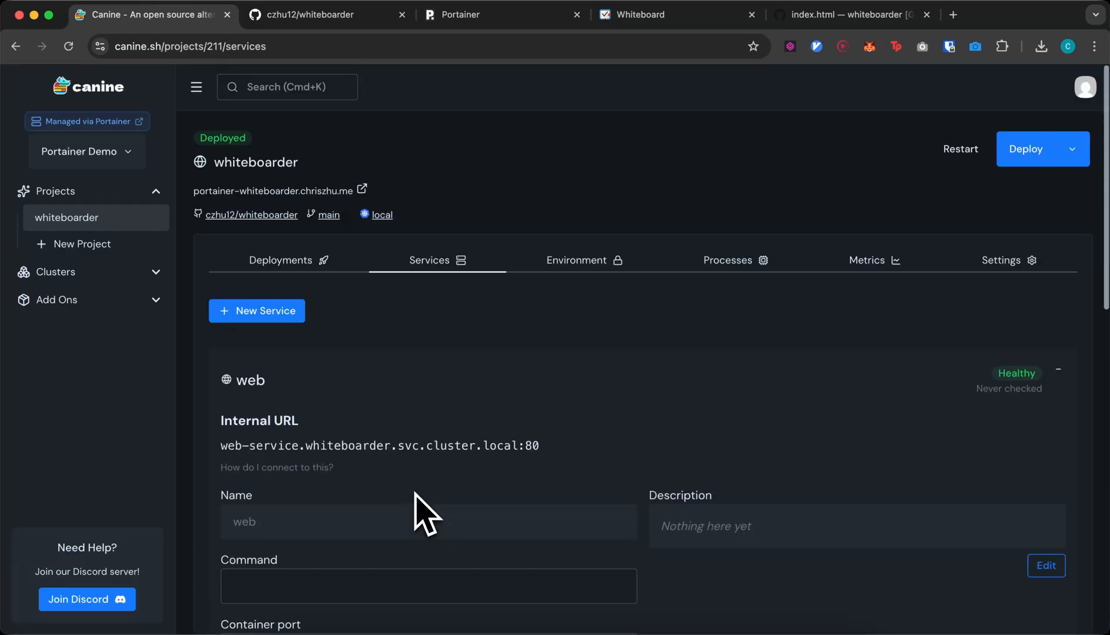
pyautogui.click(583, 282)
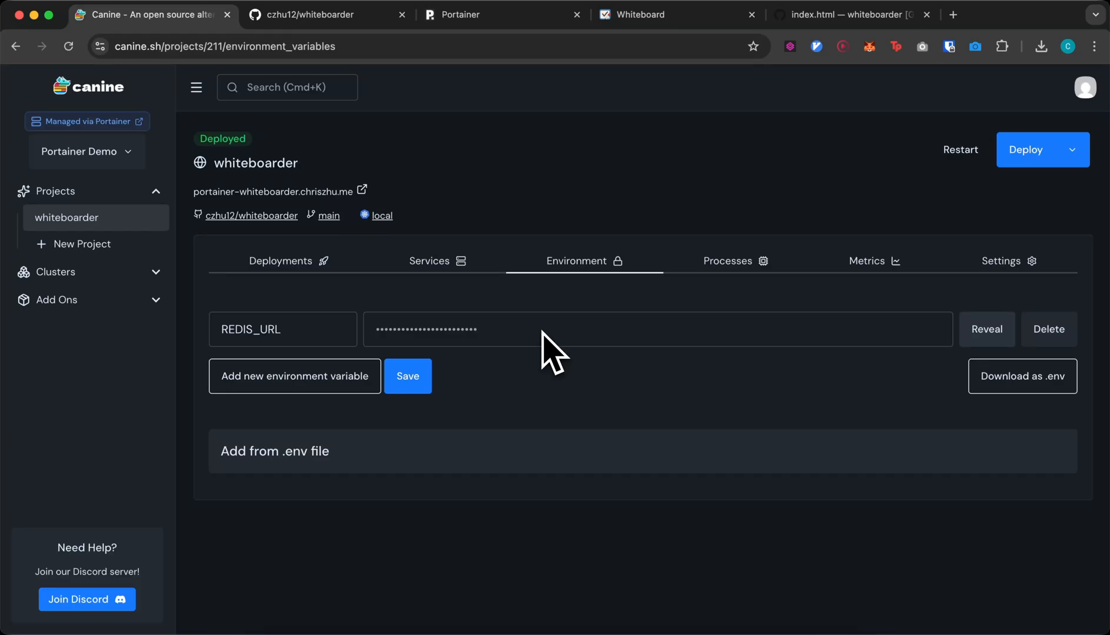
pyautogui.click(305, 336)
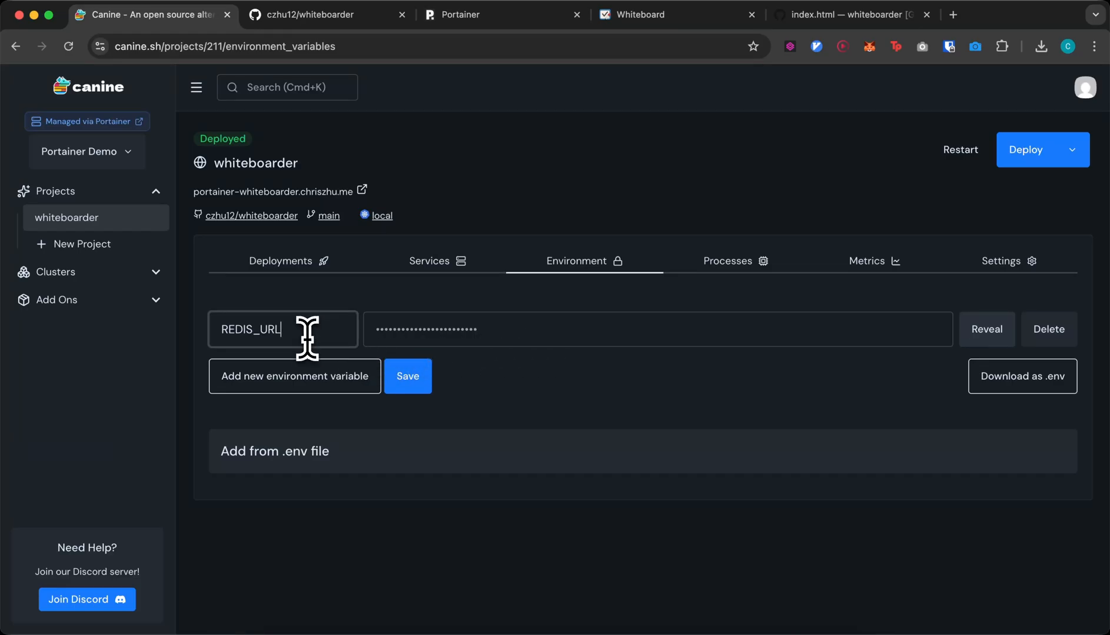
pyautogui.click(318, 192)
# - Dismiss the welcome message, sketch a loop near the board centre, and close the whiteboard
pyautogui.click(456, 476)
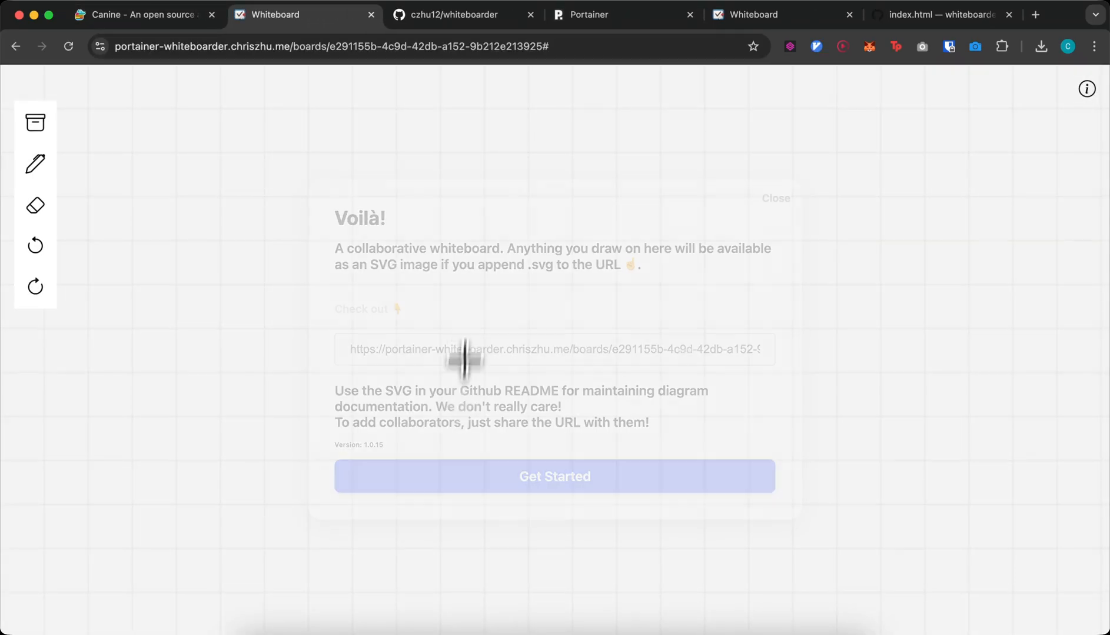
pyautogui.moveTo(471, 278)
pyautogui.mouseDown()
pyautogui.moveTo(436, 287)
pyautogui.moveTo(585, 354)
pyautogui.moveTo(502, 365)
pyautogui.mouseUp()
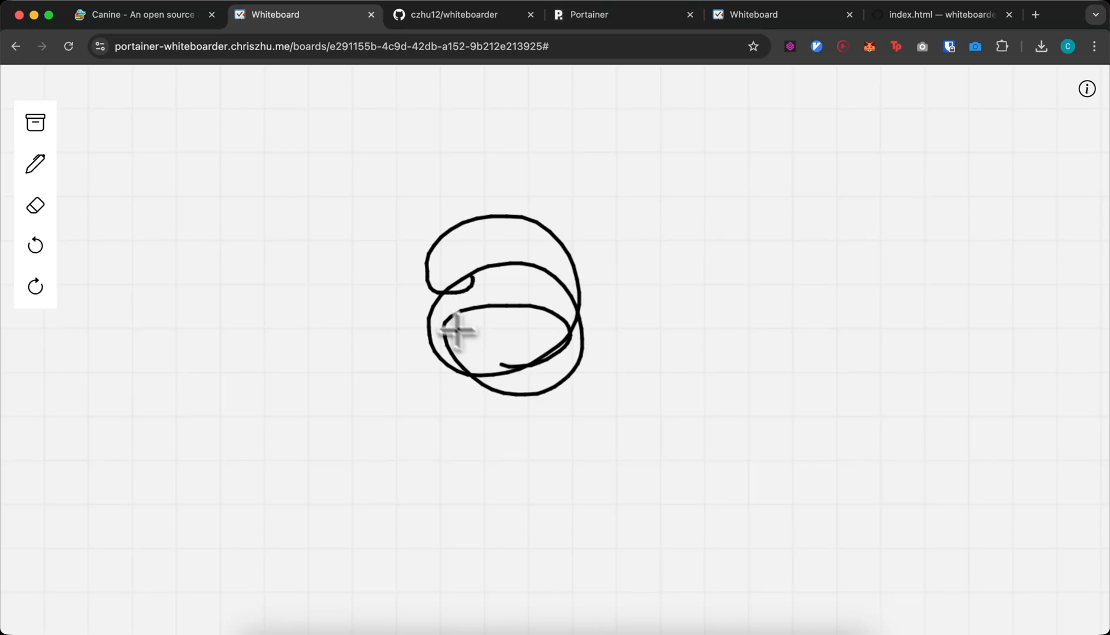
pyautogui.click(370, 14)
# - Reveal the REDIS_URL value pointing at the redis-main master service on port 6379
pyautogui.click(981, 336)
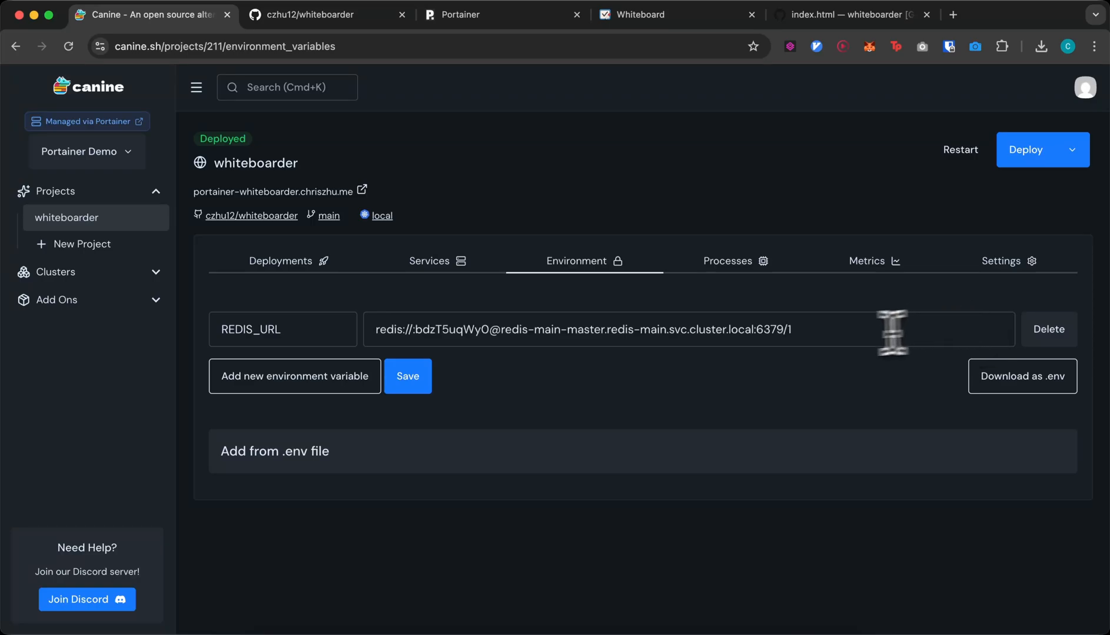
pyautogui.tripleClick(798, 331)
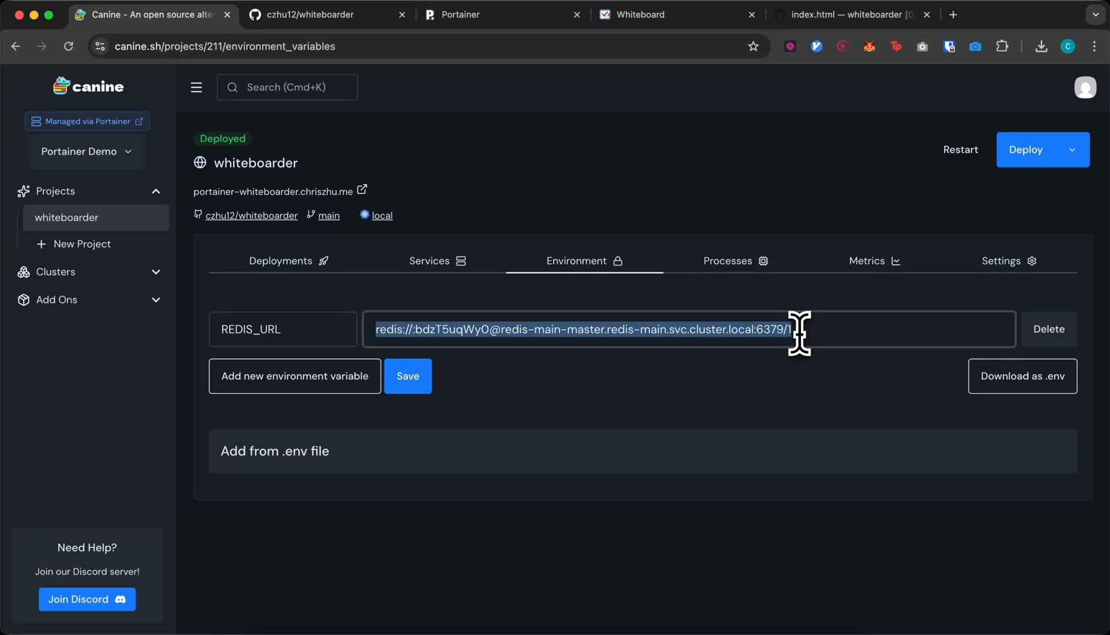
pyautogui.tripleClick(798, 331)
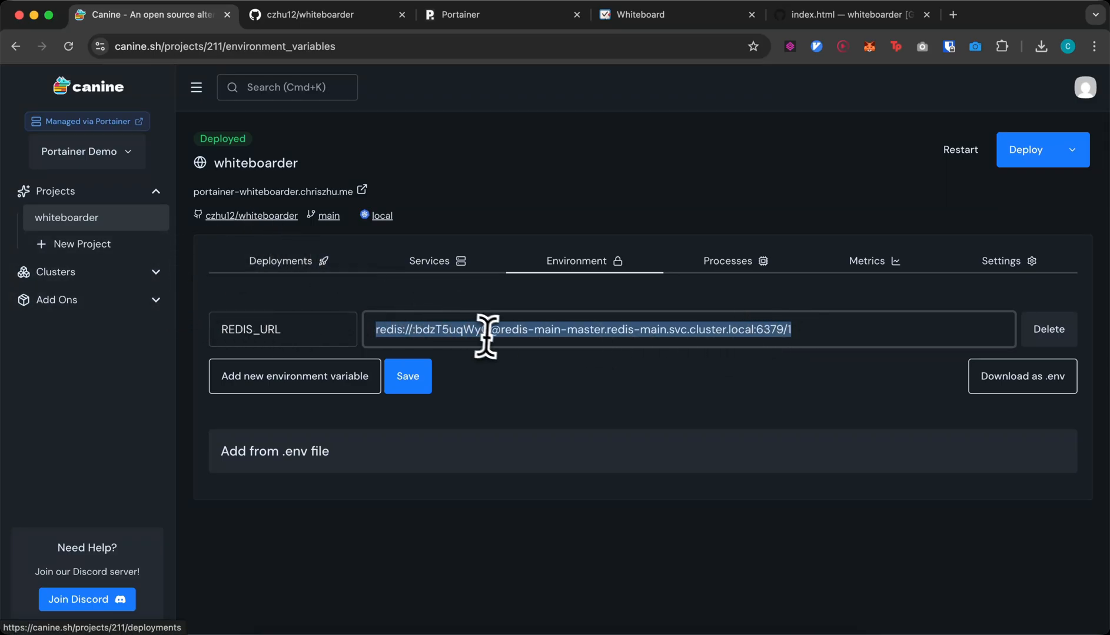
pyautogui.press('Right')
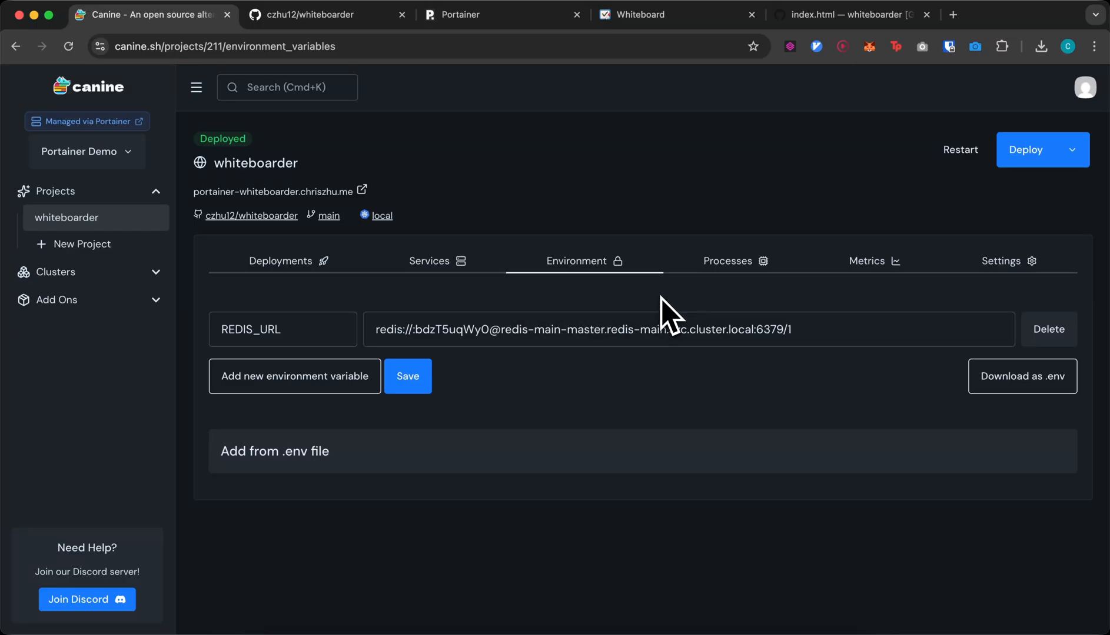
# - Show the whiteboarder Processes tab listing its one Running web pod
pyautogui.click(710, 288)
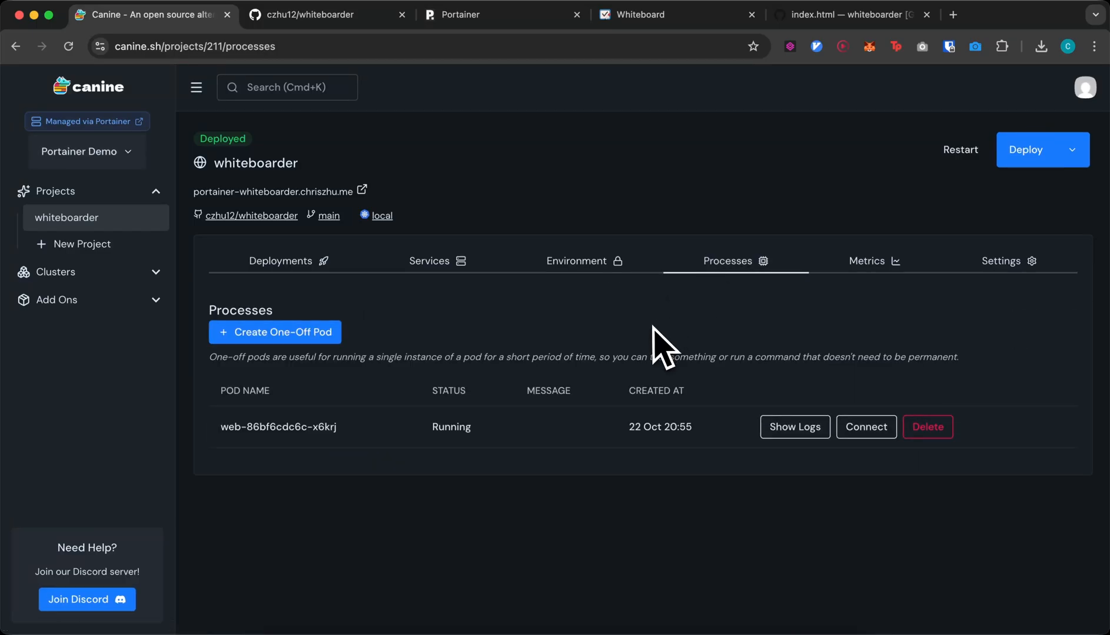
pyautogui.click(778, 429)
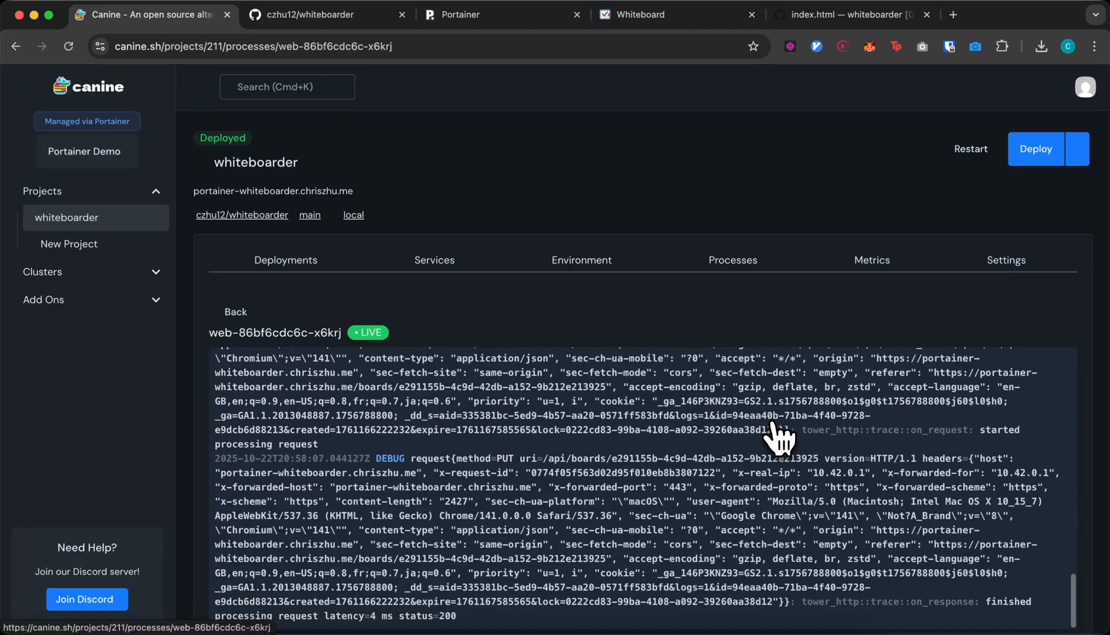
pyautogui.scroll(-3, 676, 486)
pyautogui.scroll(5, 657, 400)
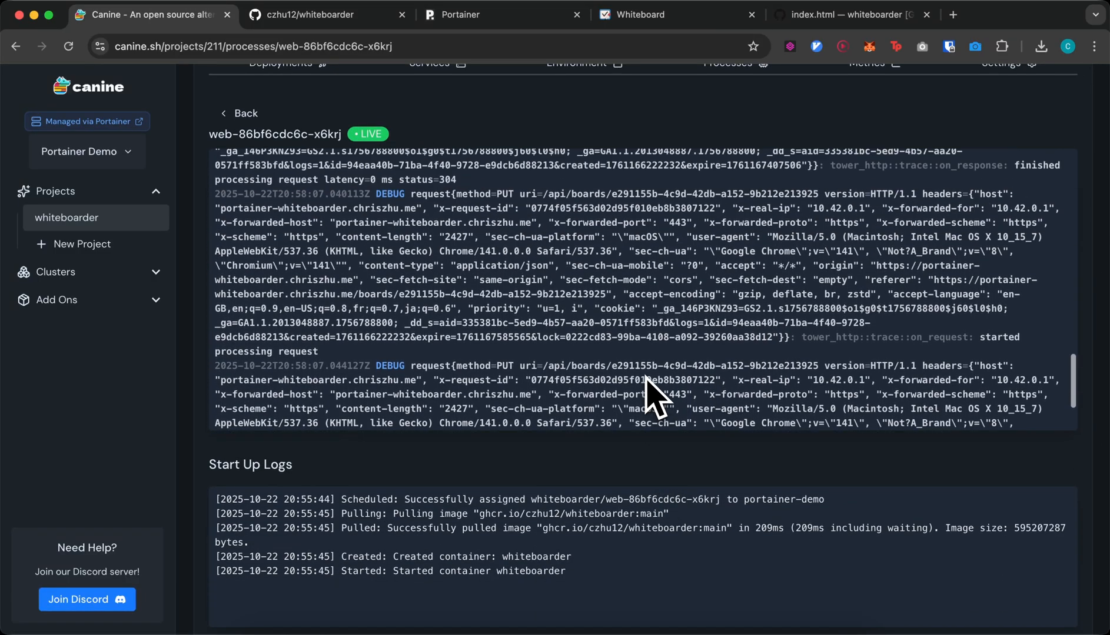
pyautogui.scroll(10, 649, 365)
pyautogui.scroll(-2, 639, 549)
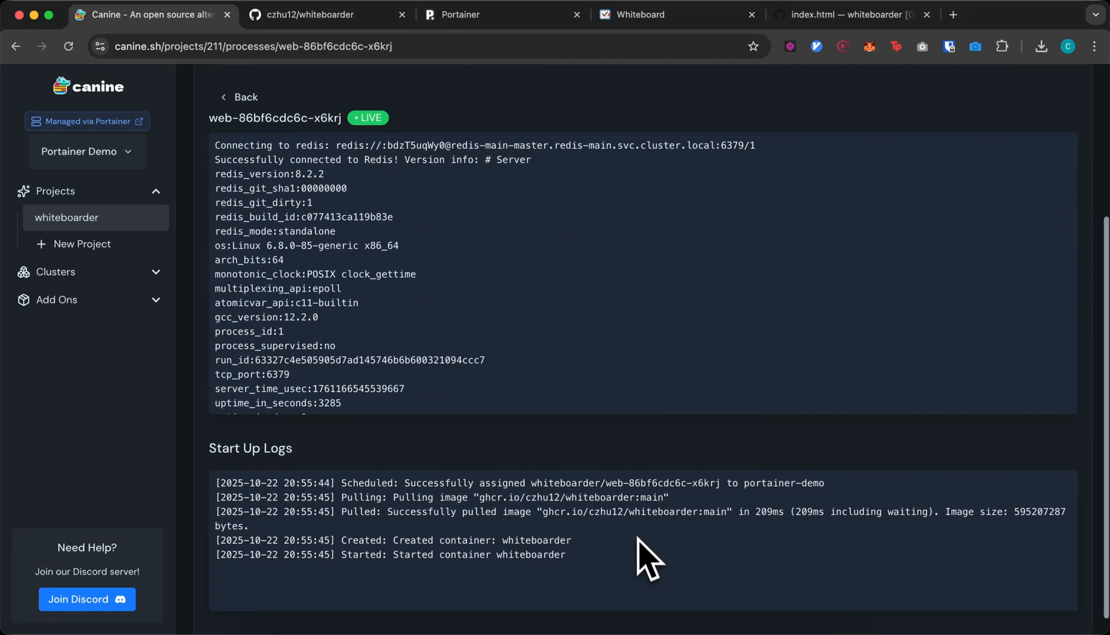
pyautogui.moveTo(619, 533)
pyautogui.mouseDown()
pyautogui.moveTo(598, 458)
pyautogui.moveTo(635, 458)
pyautogui.moveTo(626, 534)
pyautogui.mouseUp()
pyautogui.doubleClick(635, 462)
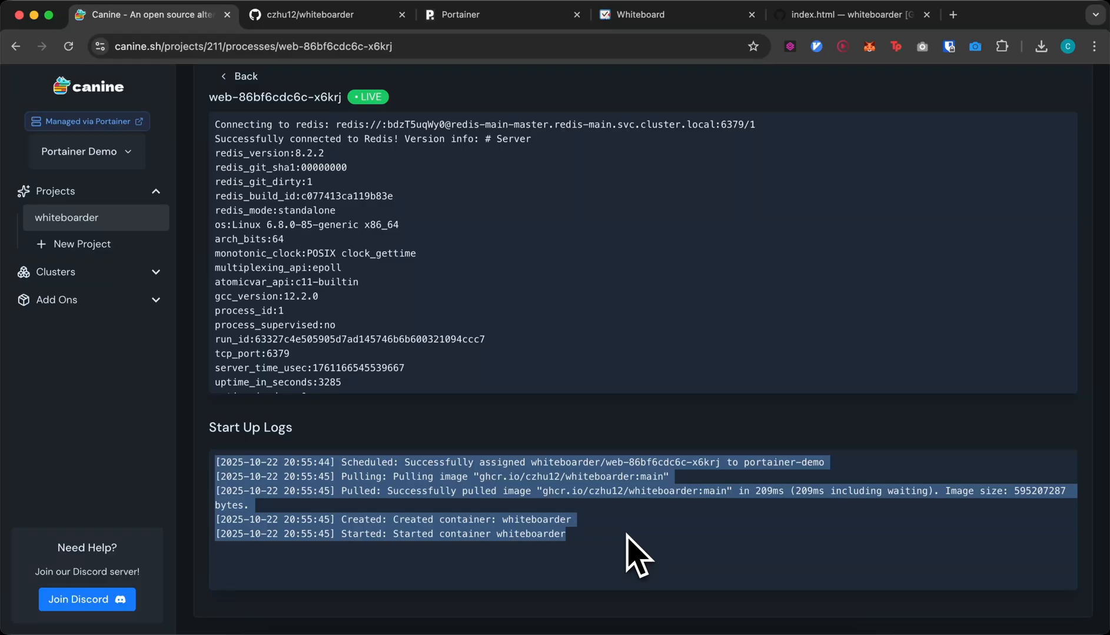
pyautogui.scroll(5, 607, 565)
pyautogui.scroll(-4, 538, 383)
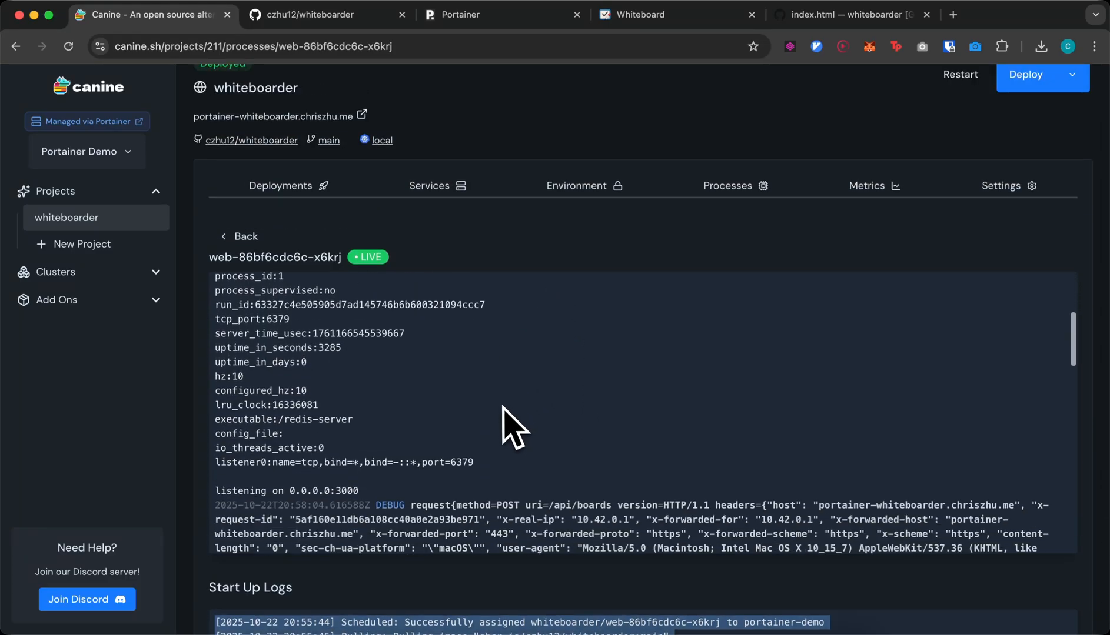
pyautogui.scroll(-6, 503, 407)
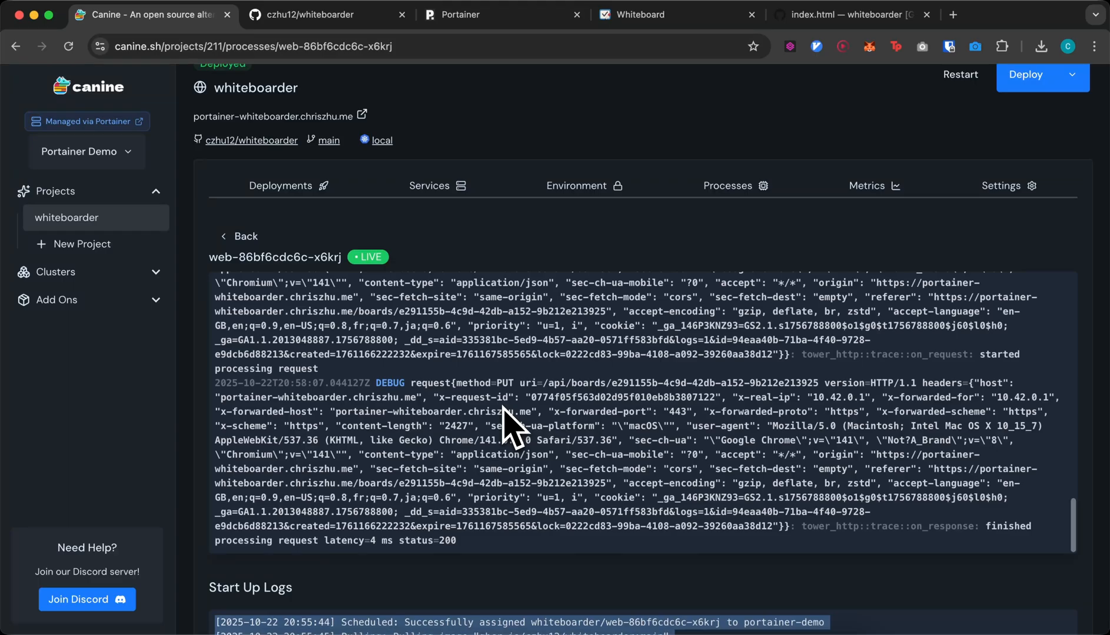
pyautogui.scroll(10, 504, 411)
pyautogui.scroll(-4, 436, 442)
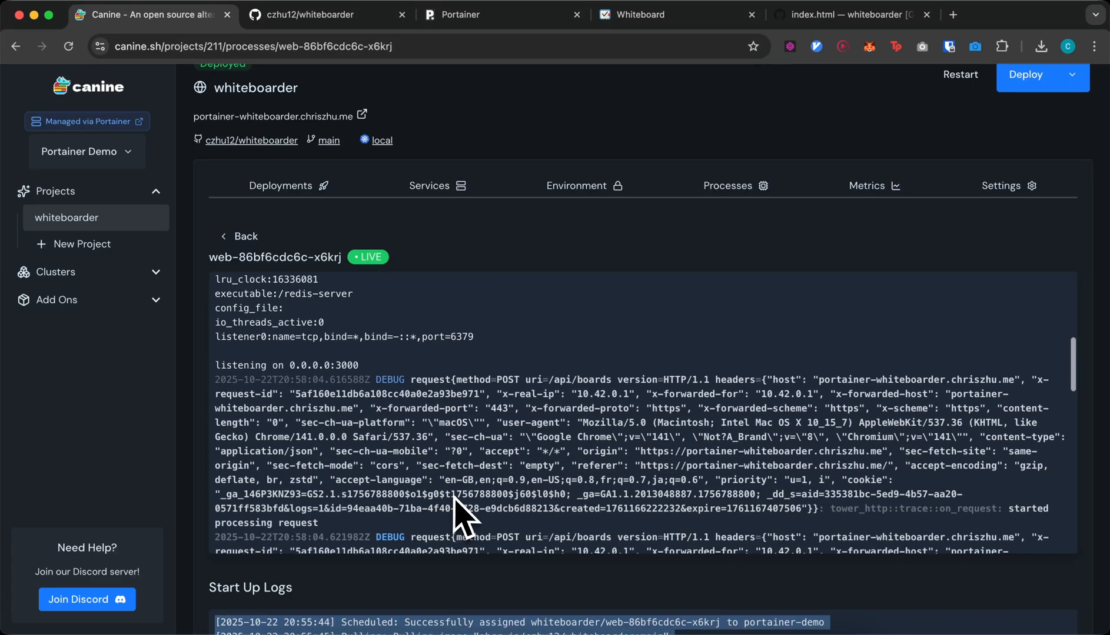
pyautogui.doubleClick(533, 380)
pyautogui.scroll(-3, 534, 382)
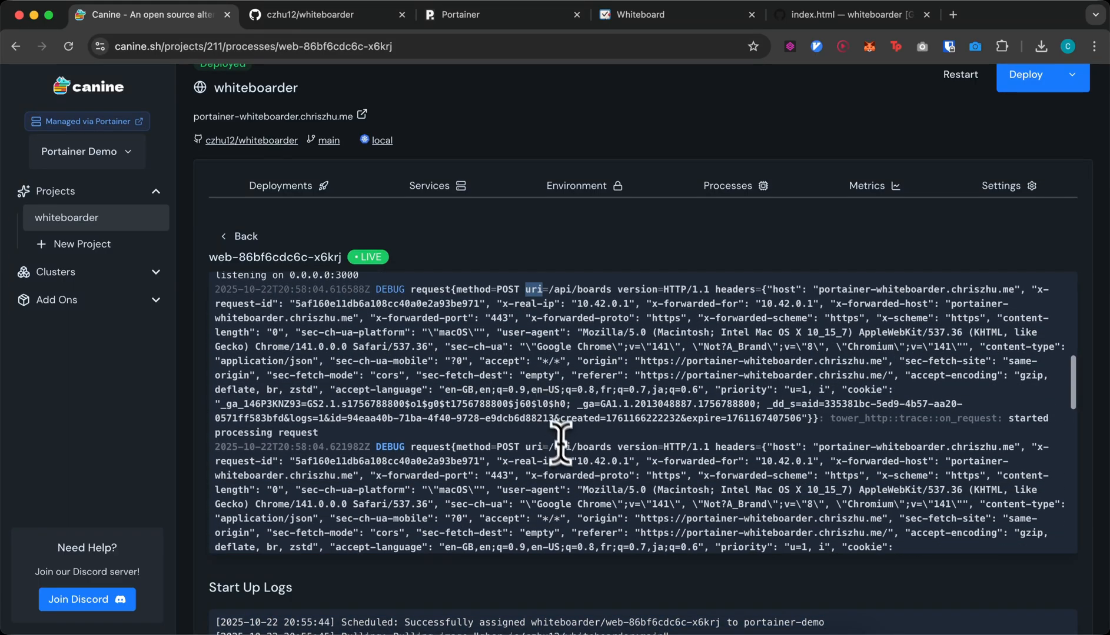
pyautogui.scroll(-6, 562, 448)
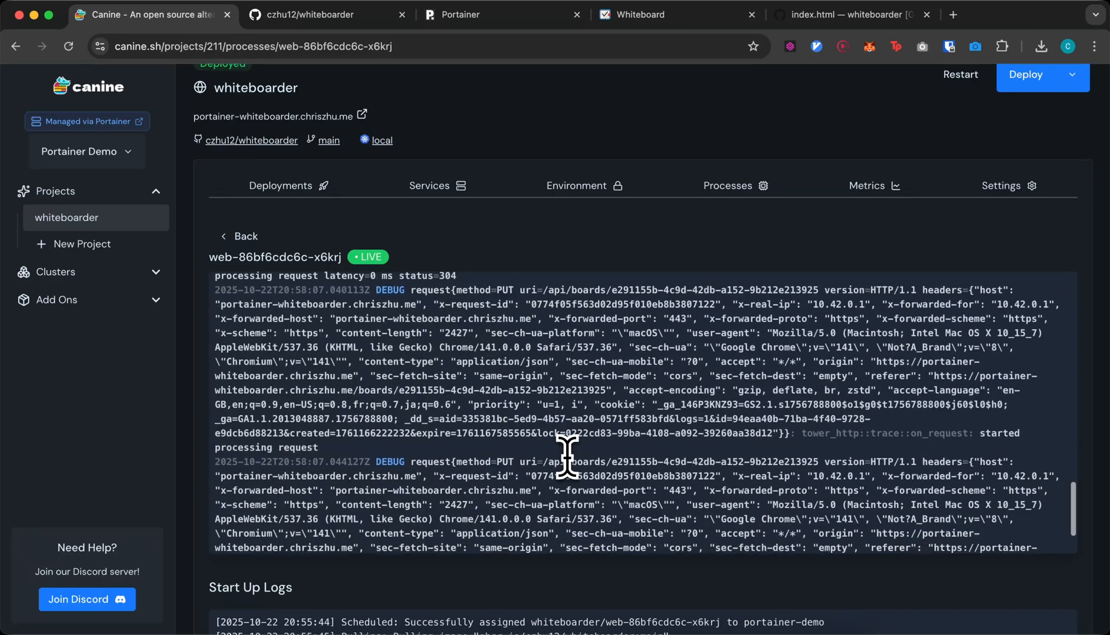
pyautogui.scroll(-2, 566, 456)
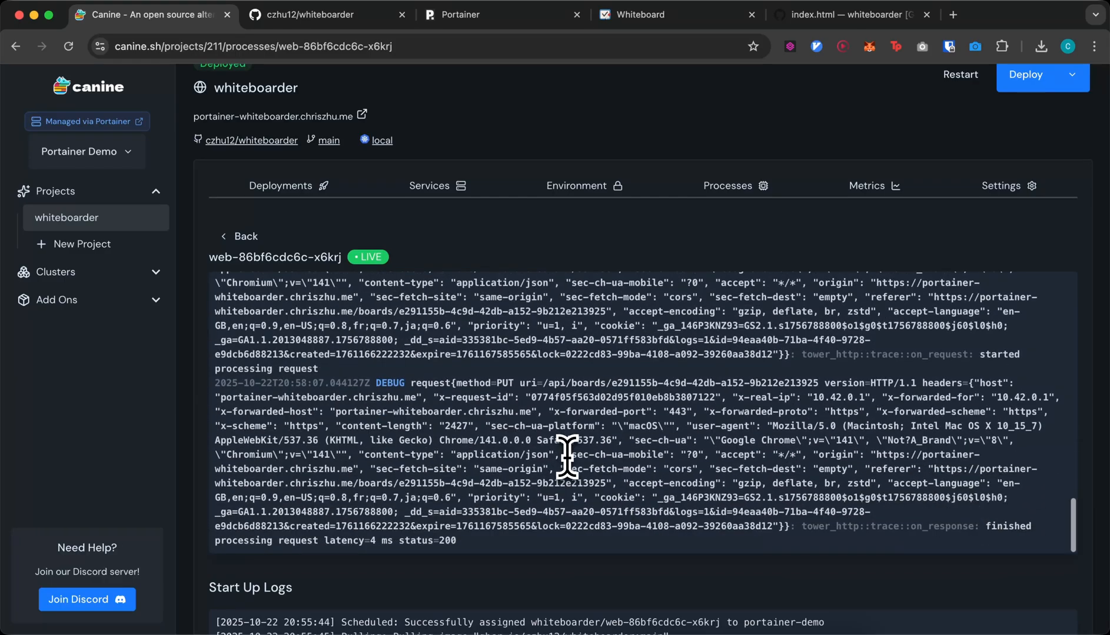
# - Review the web pod's kubectl exec connect command on the Processes tab, then close the connection instructions
pyautogui.click(764, 191)
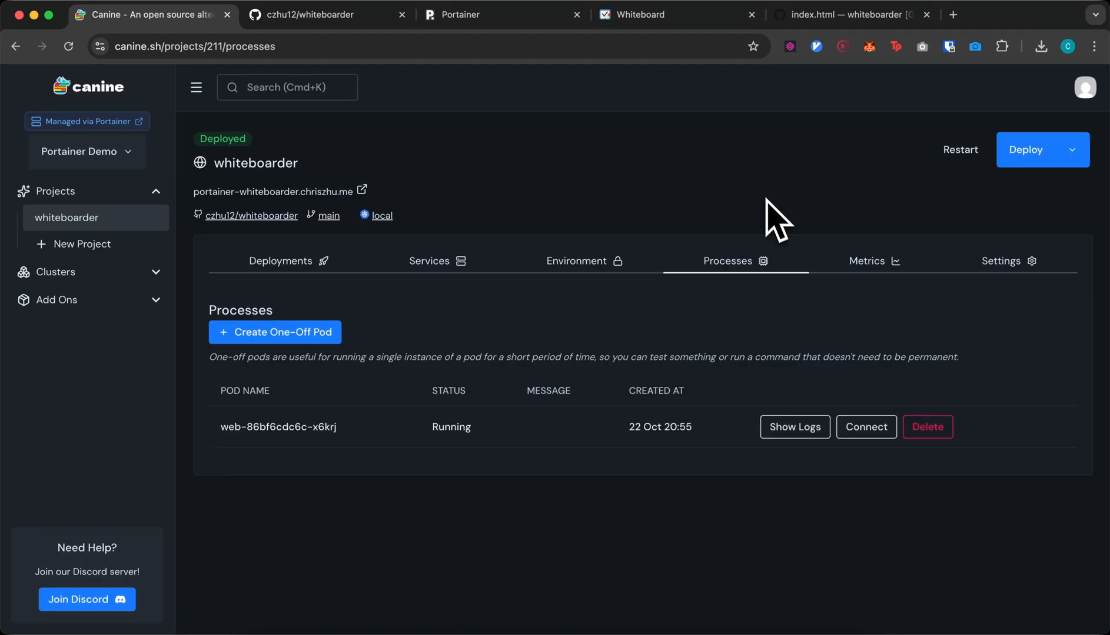
pyautogui.click(859, 427)
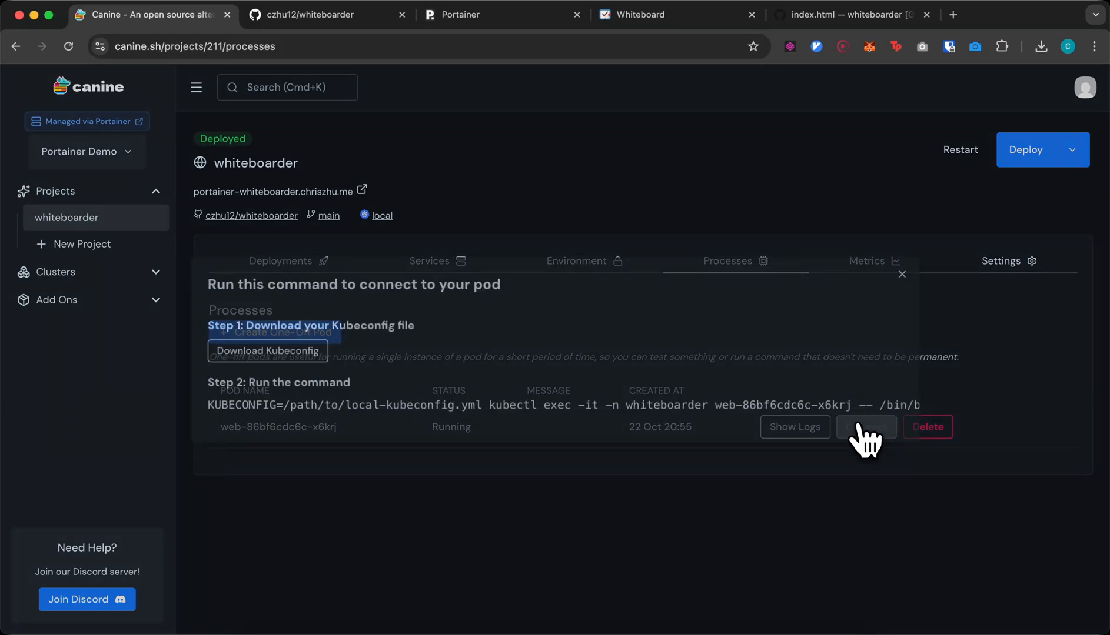
pyautogui.hscroll(1, 618, 412)
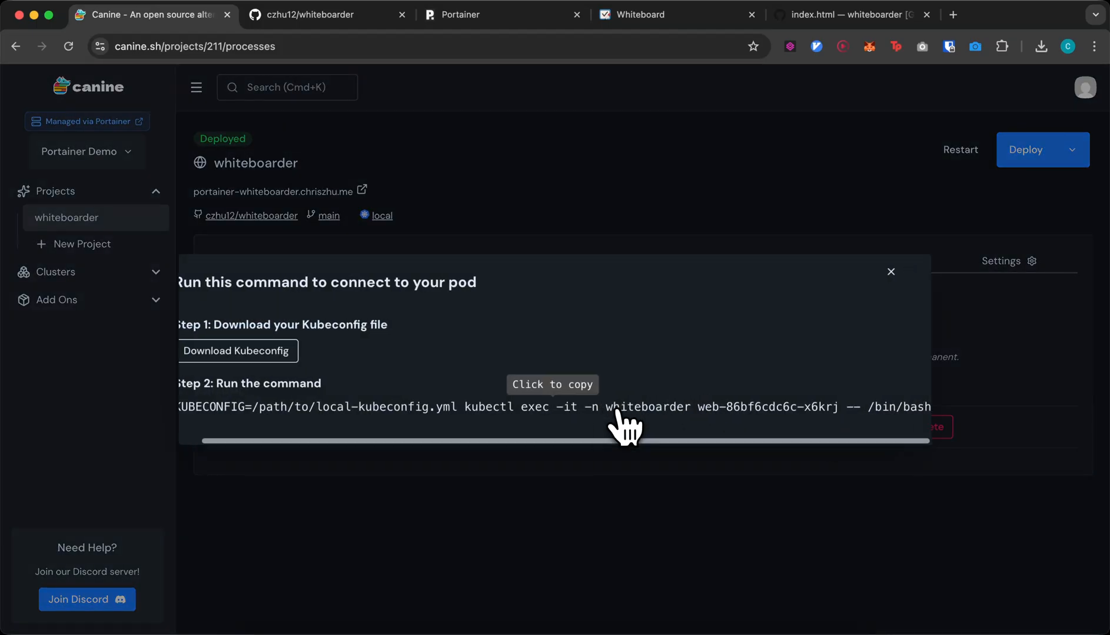
pyautogui.hscroll(-1, 617, 413)
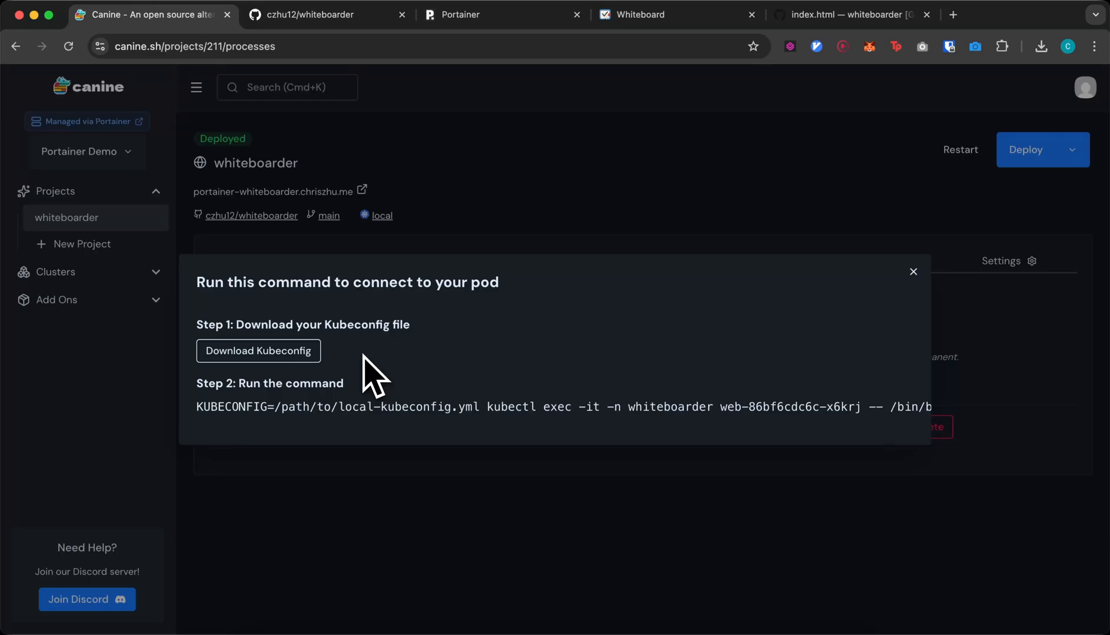
pyautogui.moveTo(198, 407); pyautogui.dragTo(910, 412)
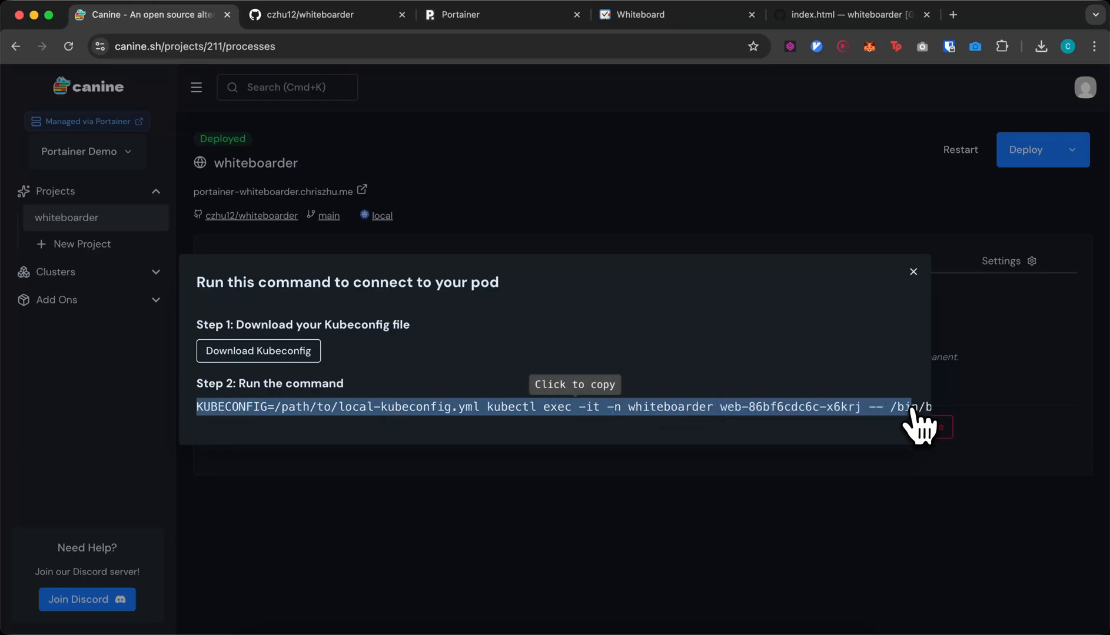
pyautogui.click(830, 363)
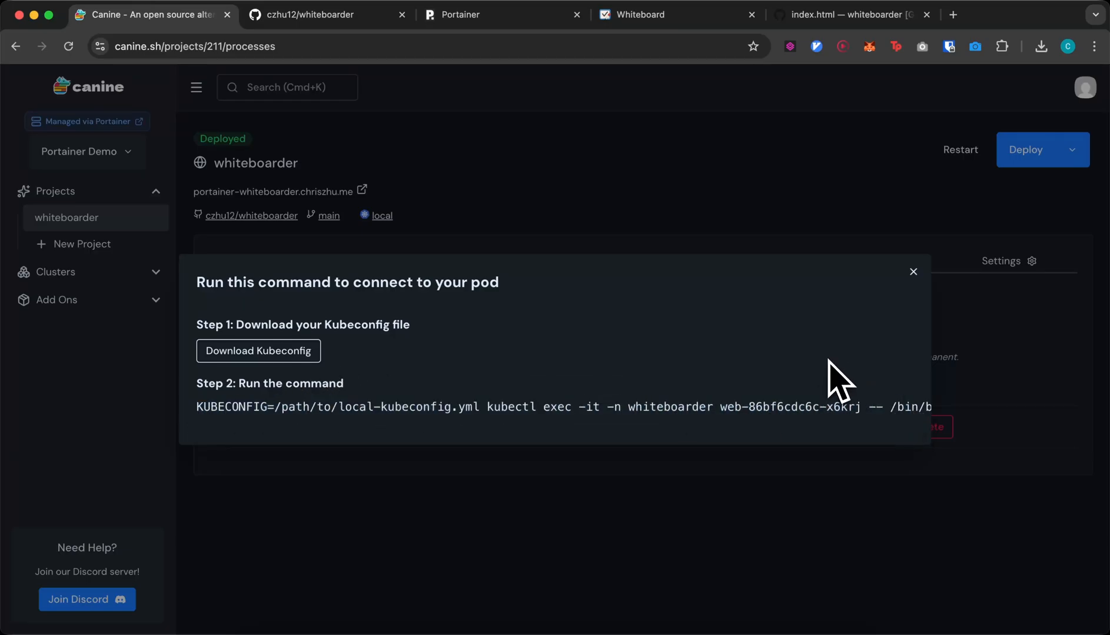
pyautogui.click(913, 271)
pyautogui.moveTo(222, 427); pyautogui.dragTo(340, 429)
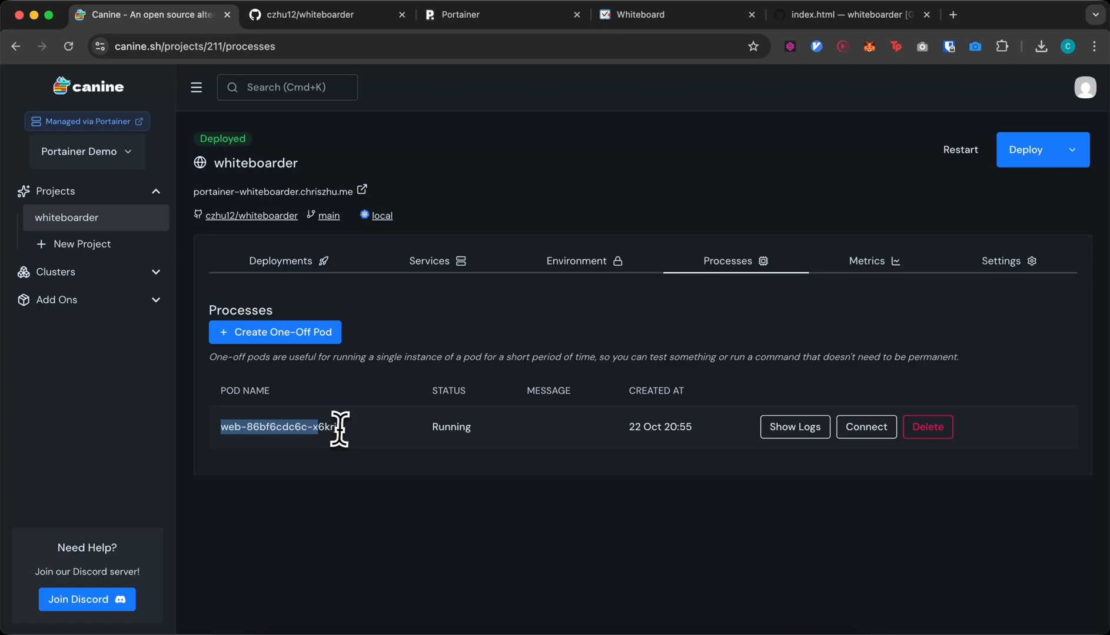
# - Create one-off pod whiteboarder-run-e01813b1 alongside the web pod and check its connect command
pyautogui.click(436, 356)
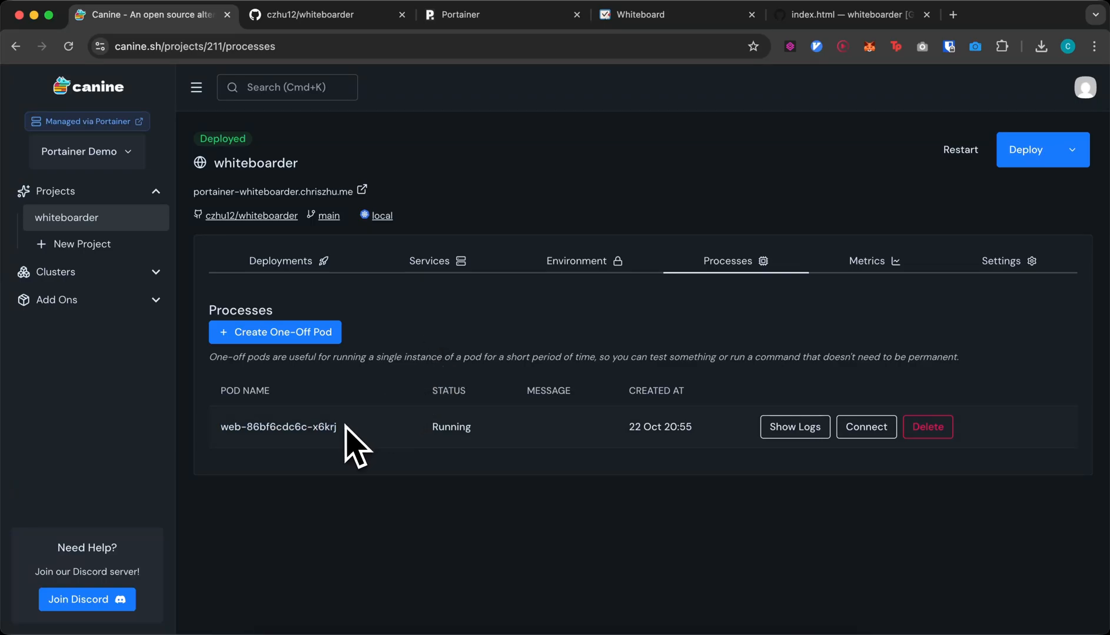
pyautogui.moveTo(344, 427); pyautogui.dragTo(214, 433)
pyautogui.click(211, 428)
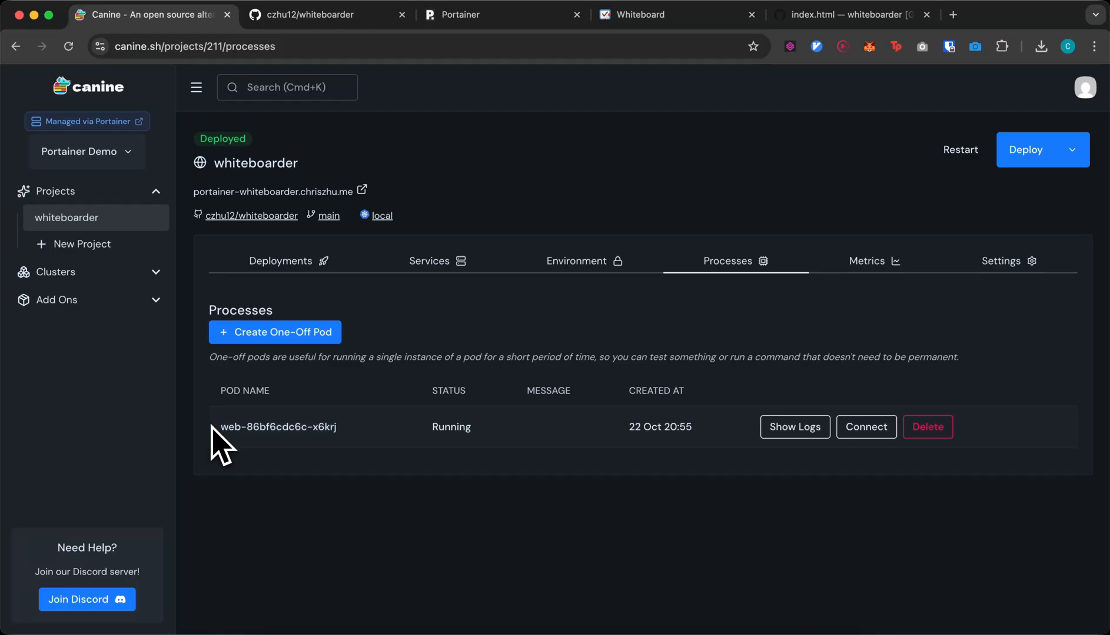
pyautogui.click(276, 336)
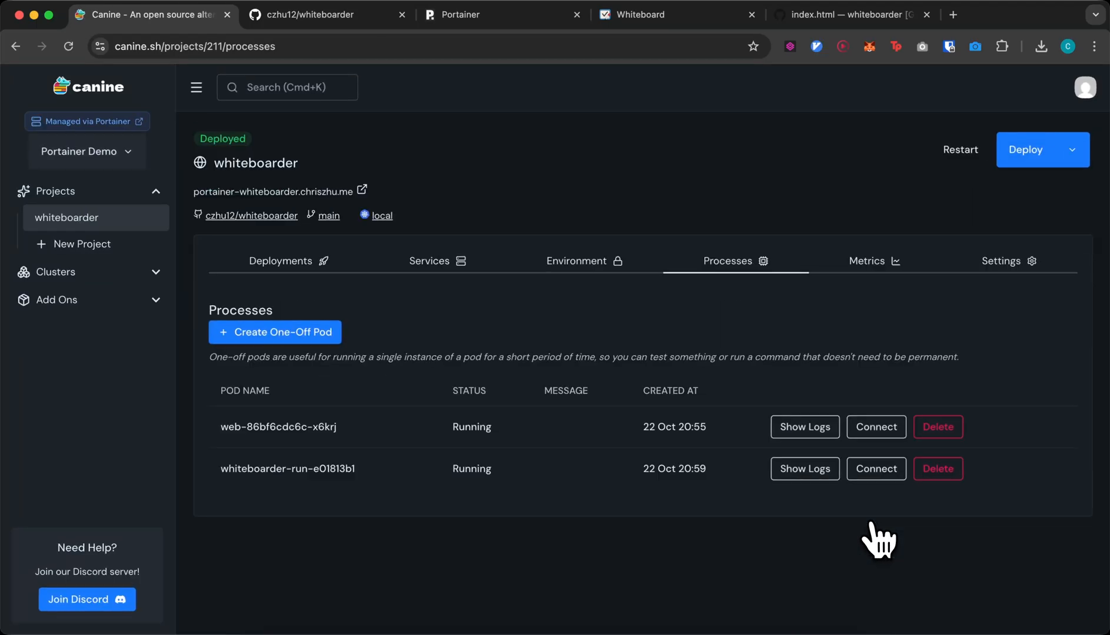
pyautogui.click(877, 469)
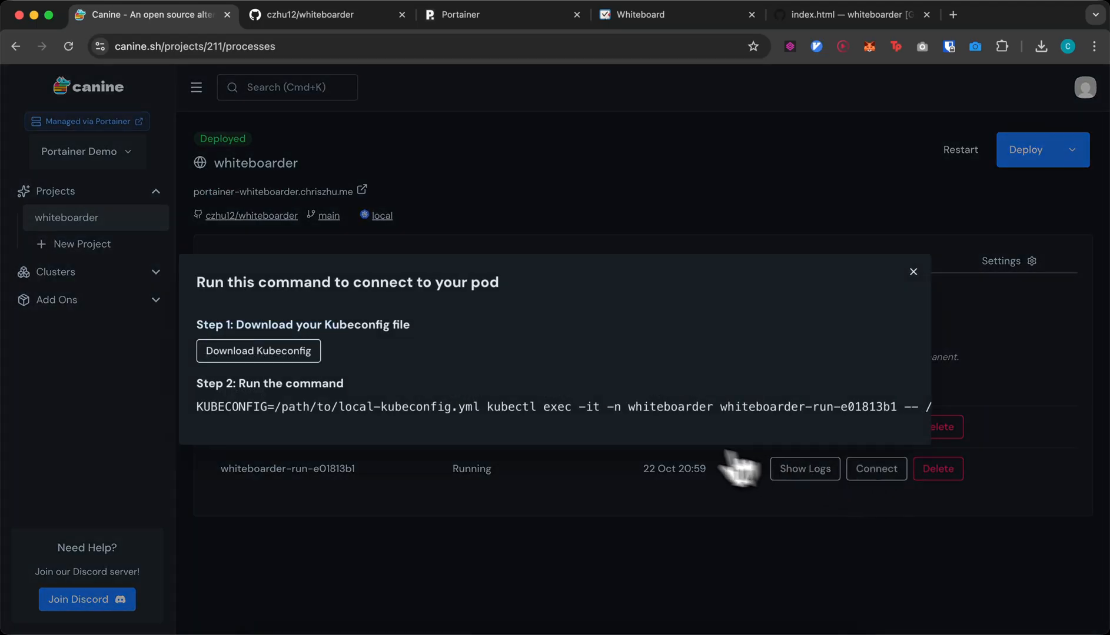
pyautogui.click(576, 219)
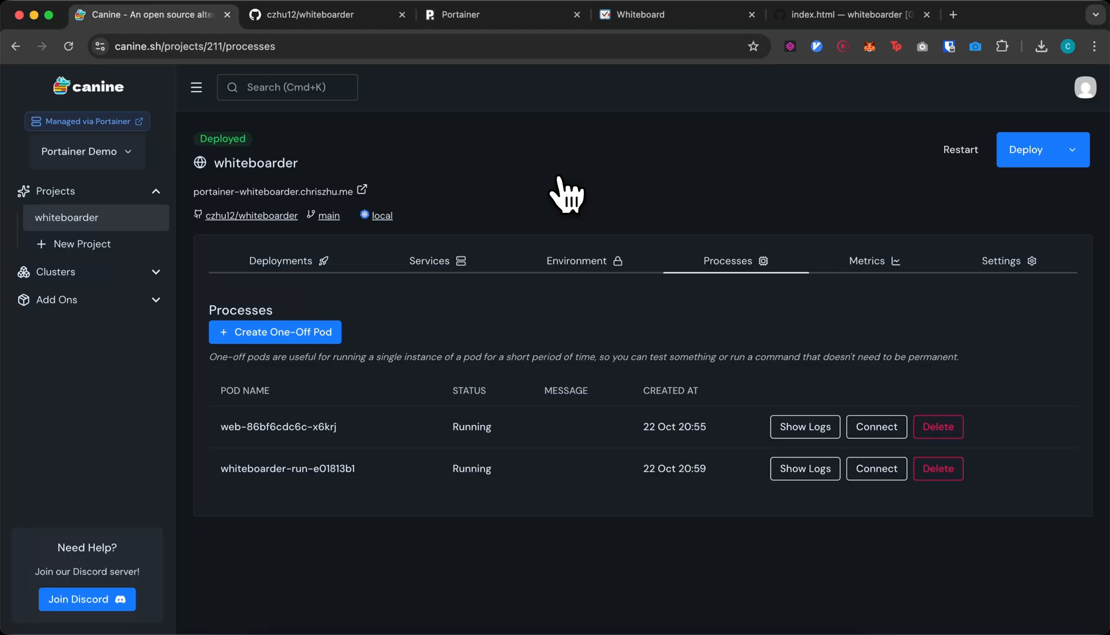
# - Check the pods' metrics, noting the web pod's 3.0Mi memory, then go to the Add Ons list
pyautogui.click(872, 263)
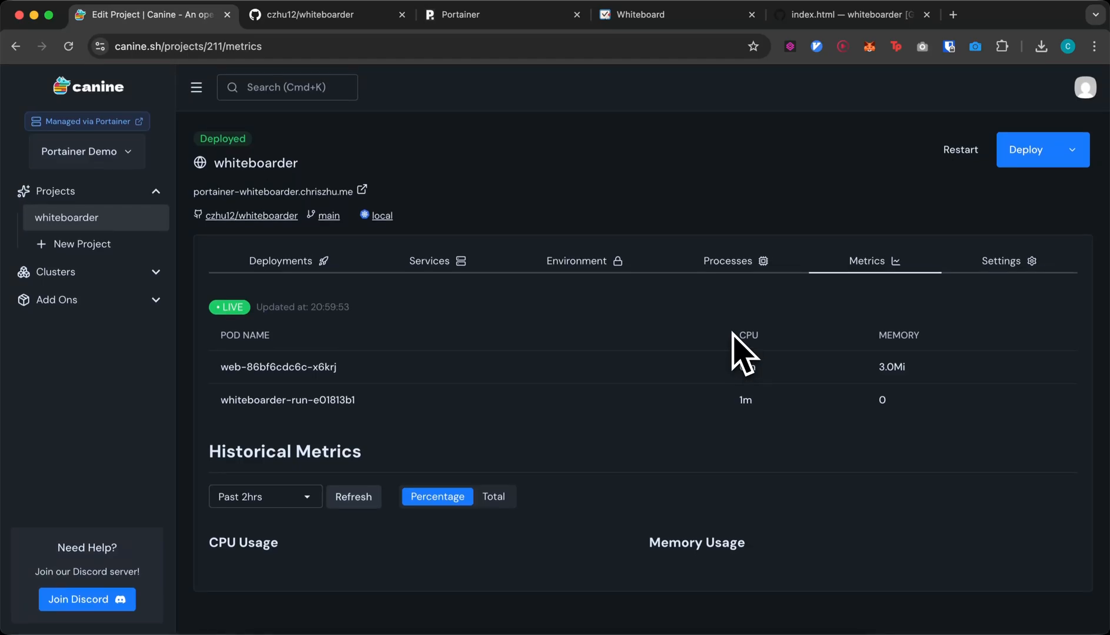
pyautogui.doubleClick(886, 368)
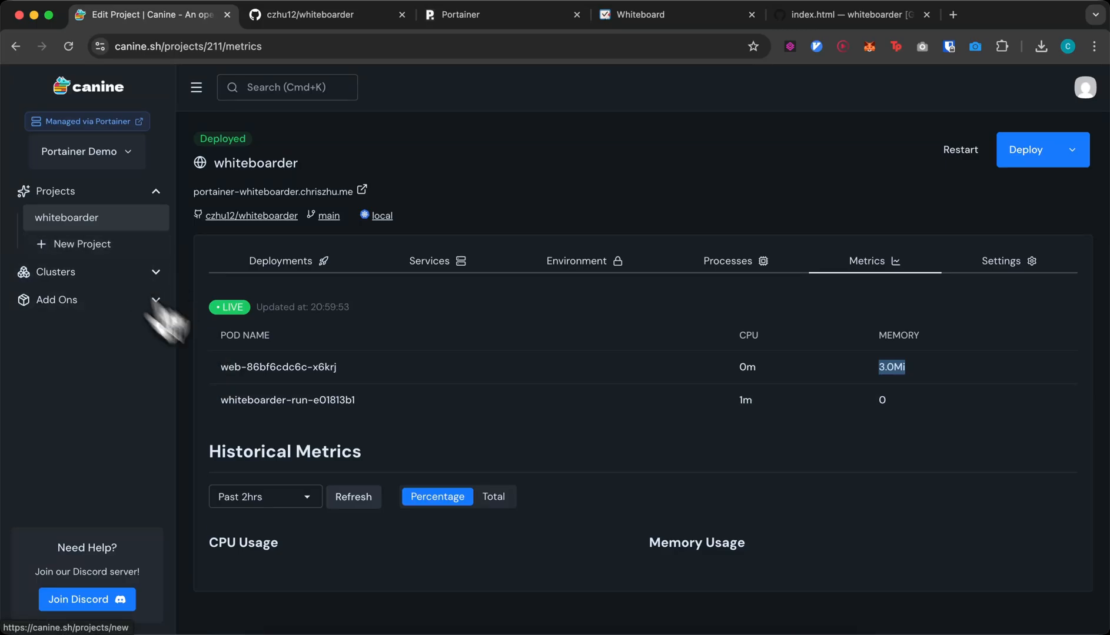
pyautogui.click(62, 300)
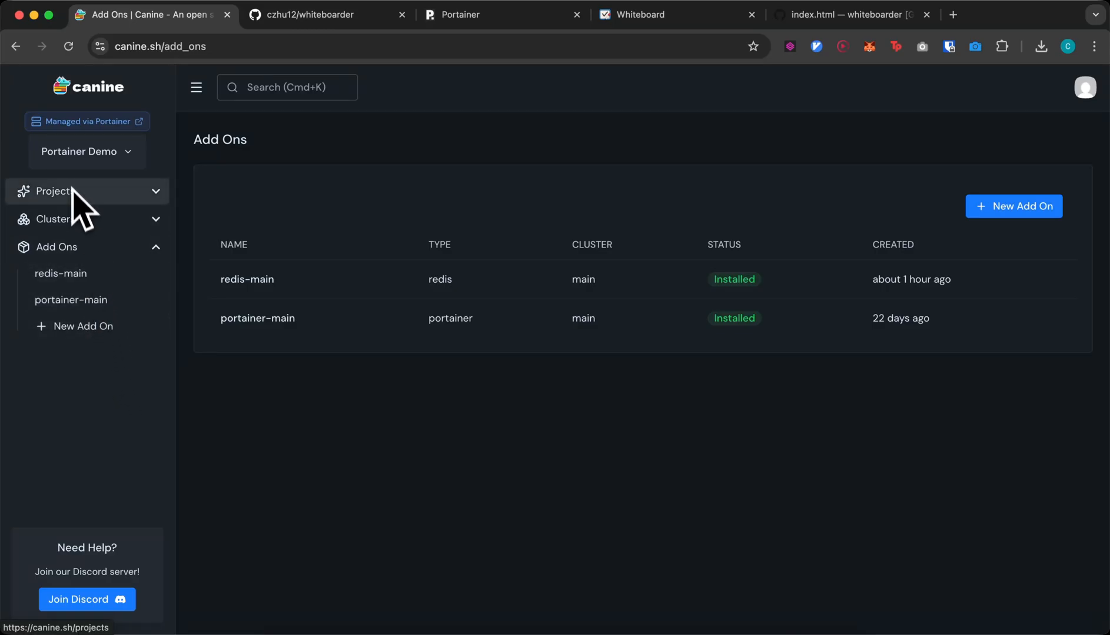
# - Open redis-main's Info page: bitnami/redis on cluster main, 35% of 48.0GiB storage used
pyautogui.click(83, 274)
pyautogui.scroll(-1, 432, 298)
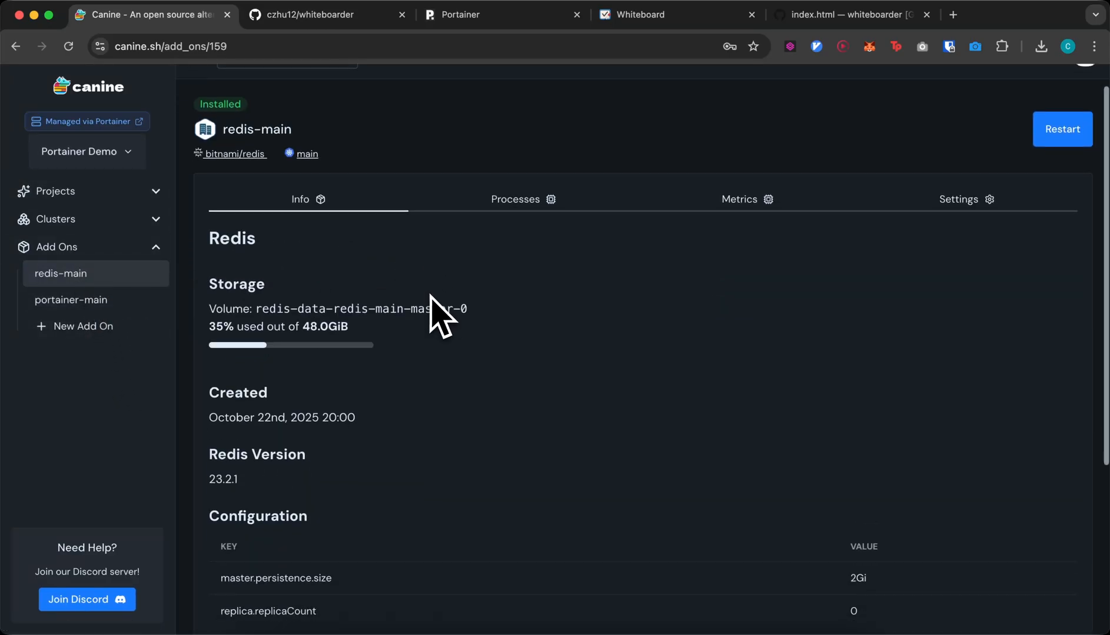
pyautogui.scroll(1, 441, 318)
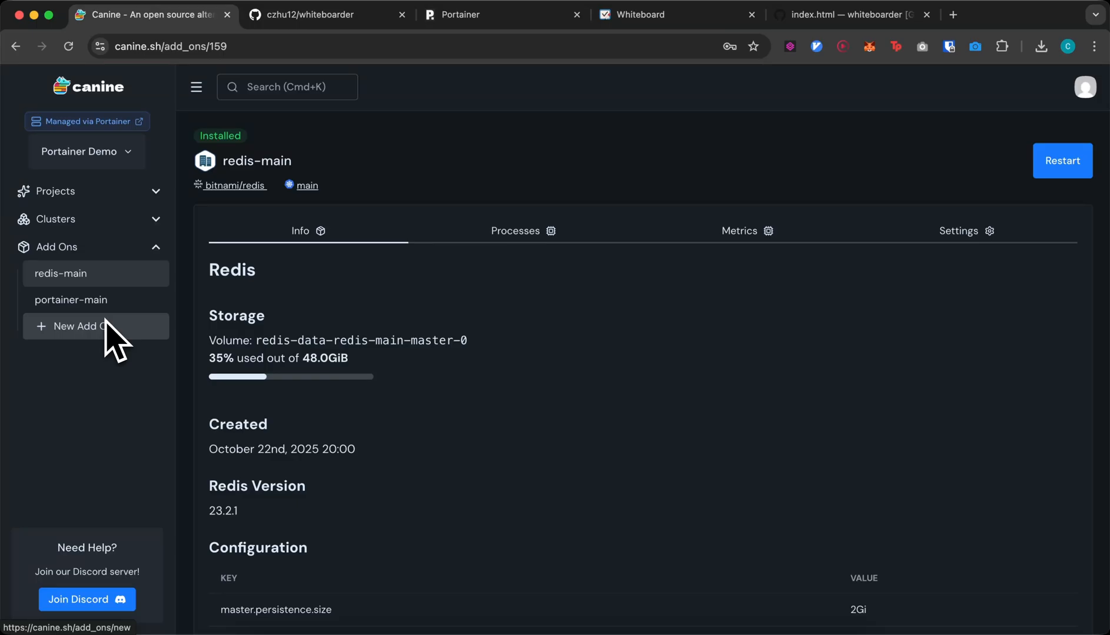
# - Start a new add-on named redis-main using the Redis chart and look at its storage size
pyautogui.click(92, 328)
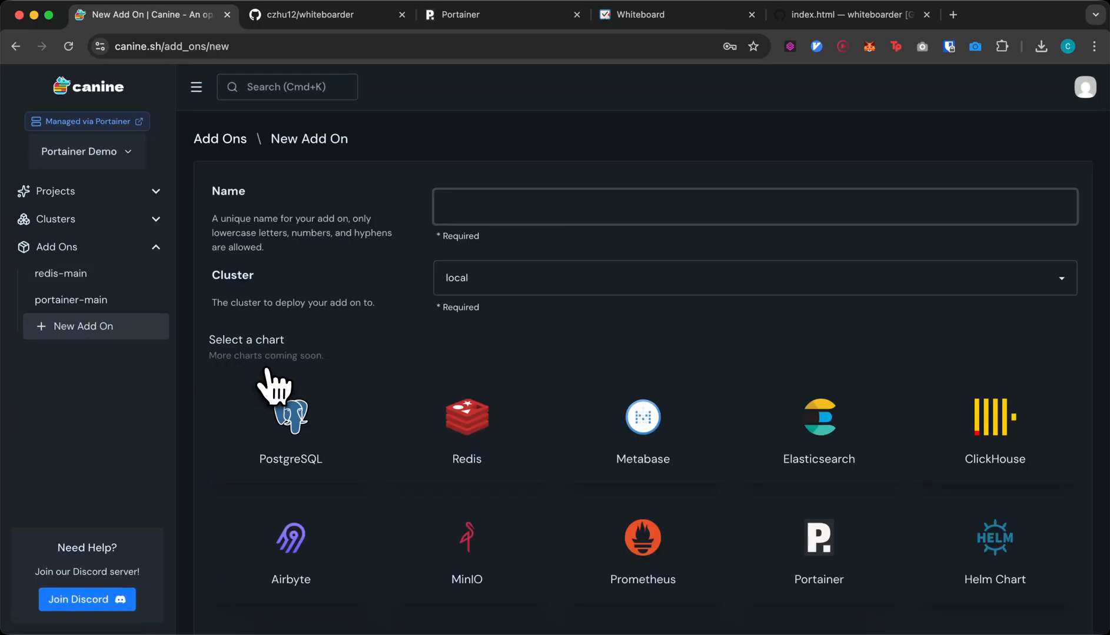
pyautogui.scroll(-3, 266, 372)
pyautogui.write('redis-')
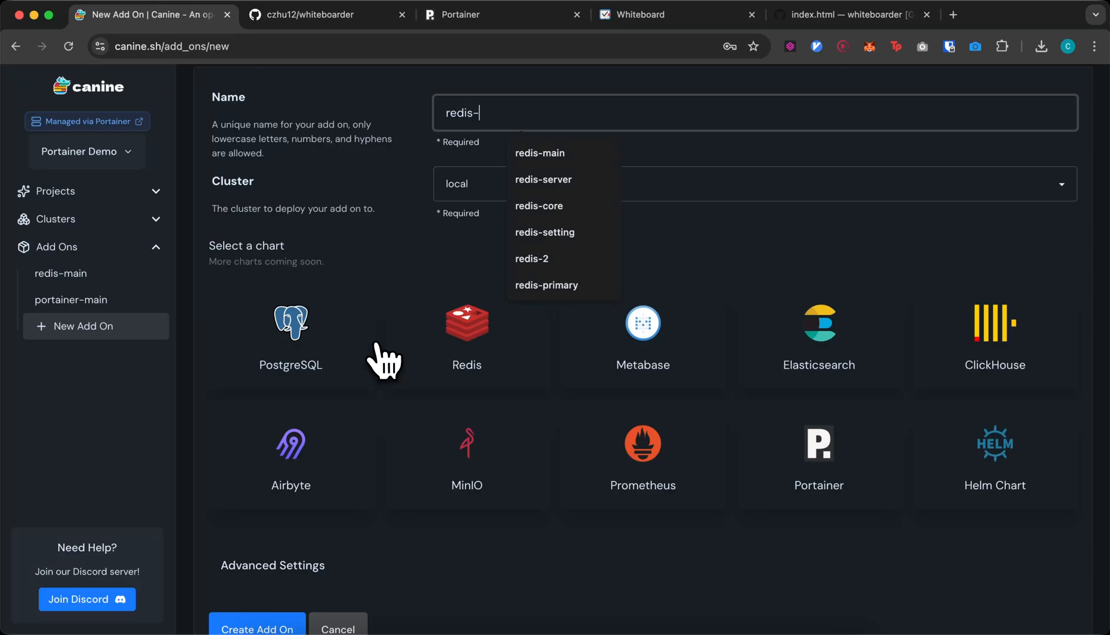
pyautogui.write('main')
pyautogui.click(520, 339)
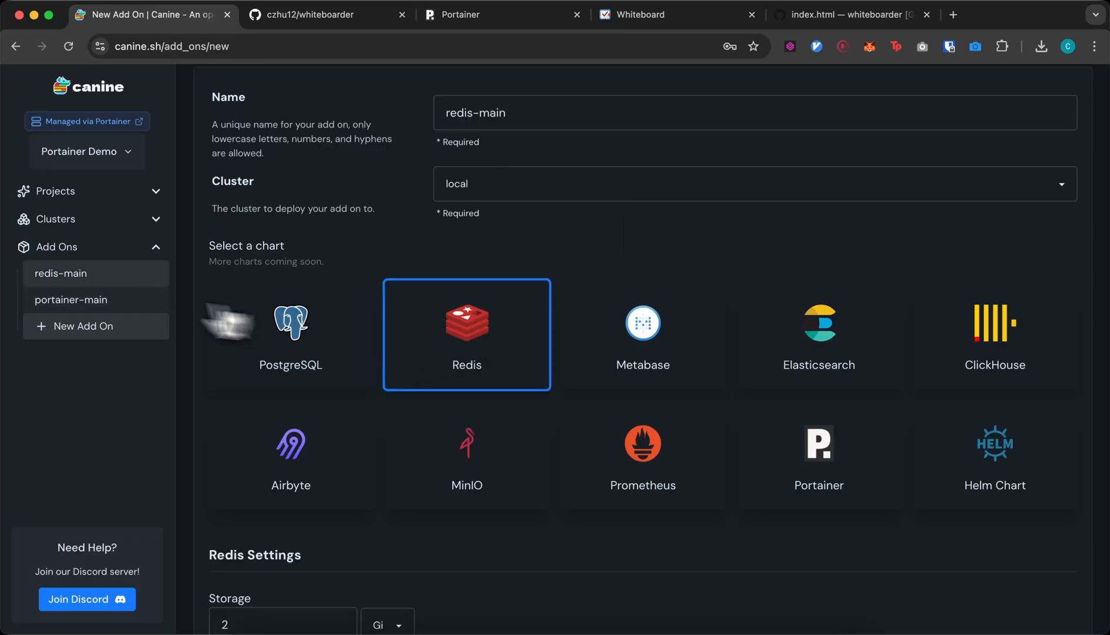
pyautogui.scroll(-5, 224, 447)
pyautogui.click(243, 475)
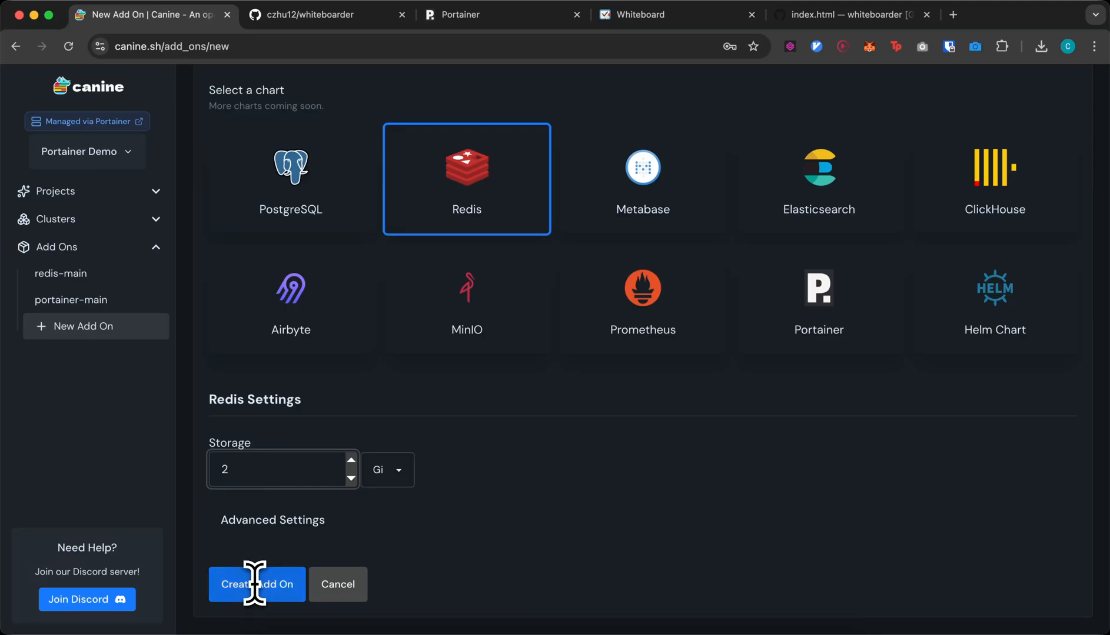
pyautogui.scroll(3, 456, 282)
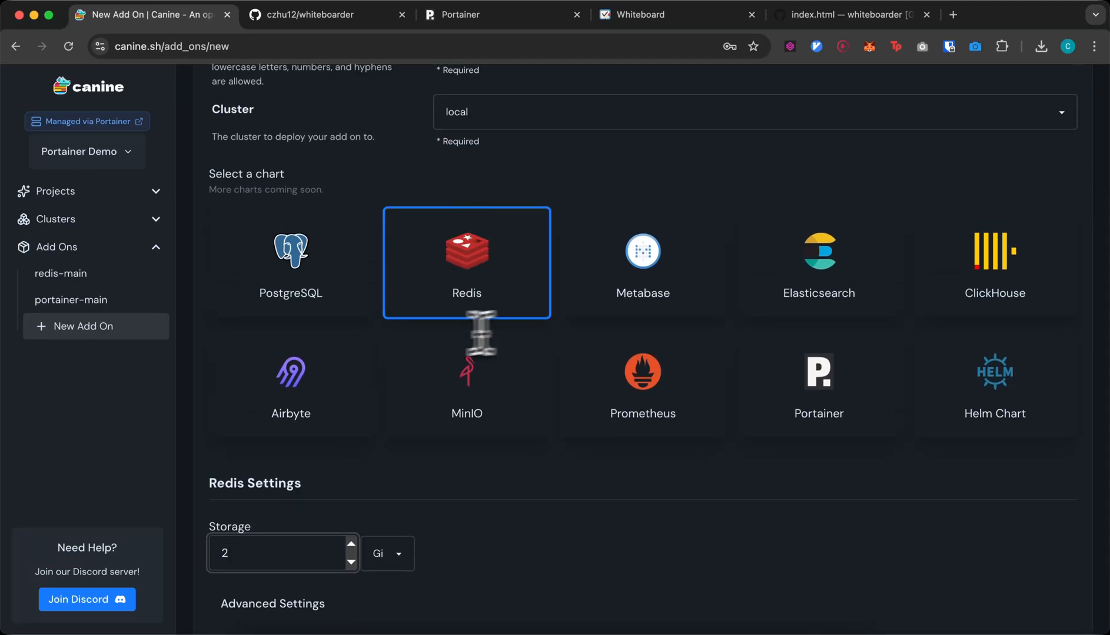
# - Switch the chart type to Helm Chart and pick the dagster chart v1.11.15
pyautogui.click(939, 397)
pyautogui.click(368, 539)
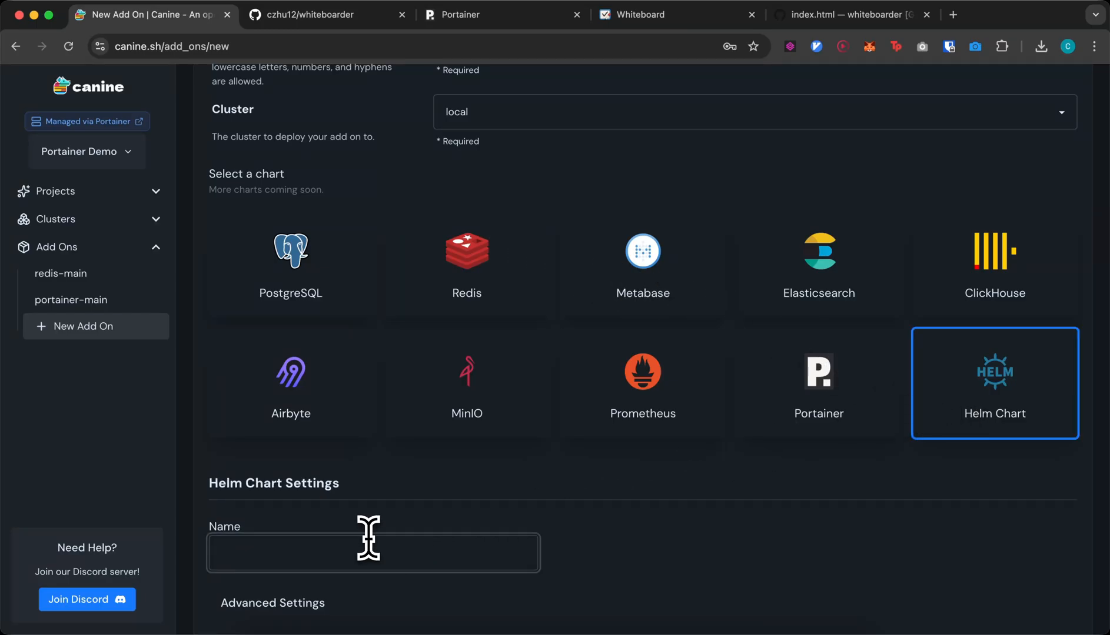
pyautogui.write('dagster')
pyautogui.scroll(-3, 371, 554)
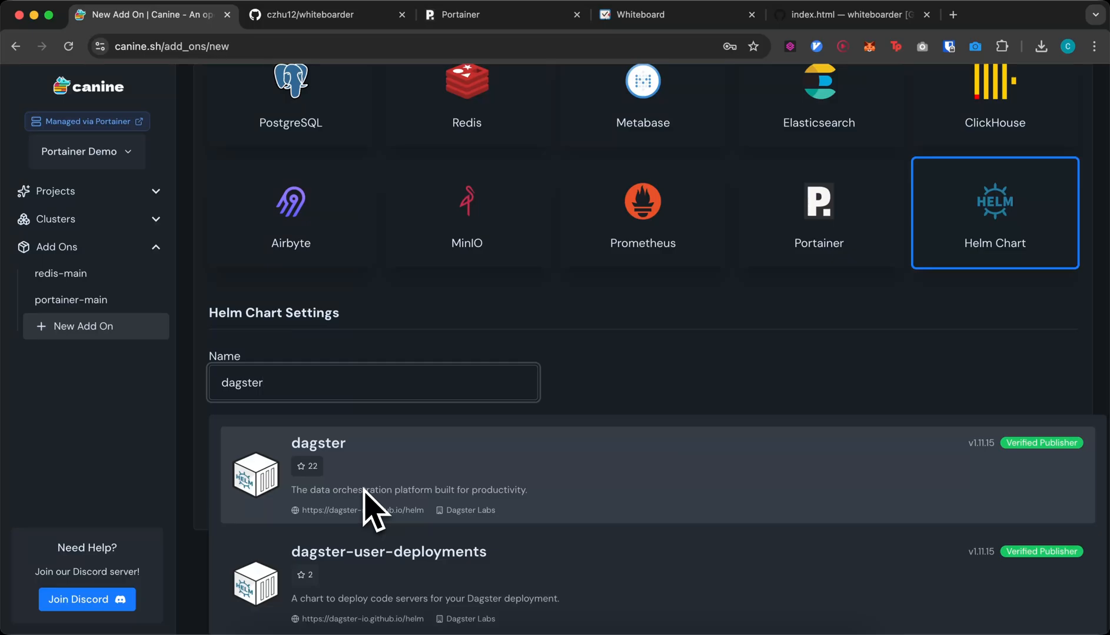
pyautogui.scroll(-2, 366, 507)
pyautogui.scroll(2, 372, 516)
pyautogui.click(348, 484)
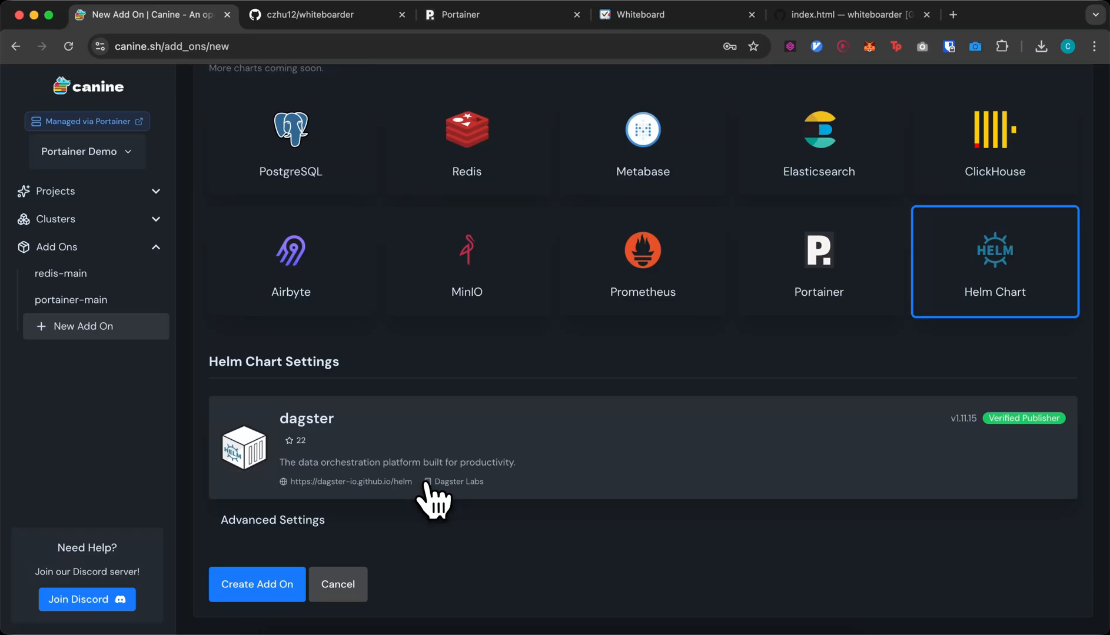
pyautogui.scroll(3, 432, 501)
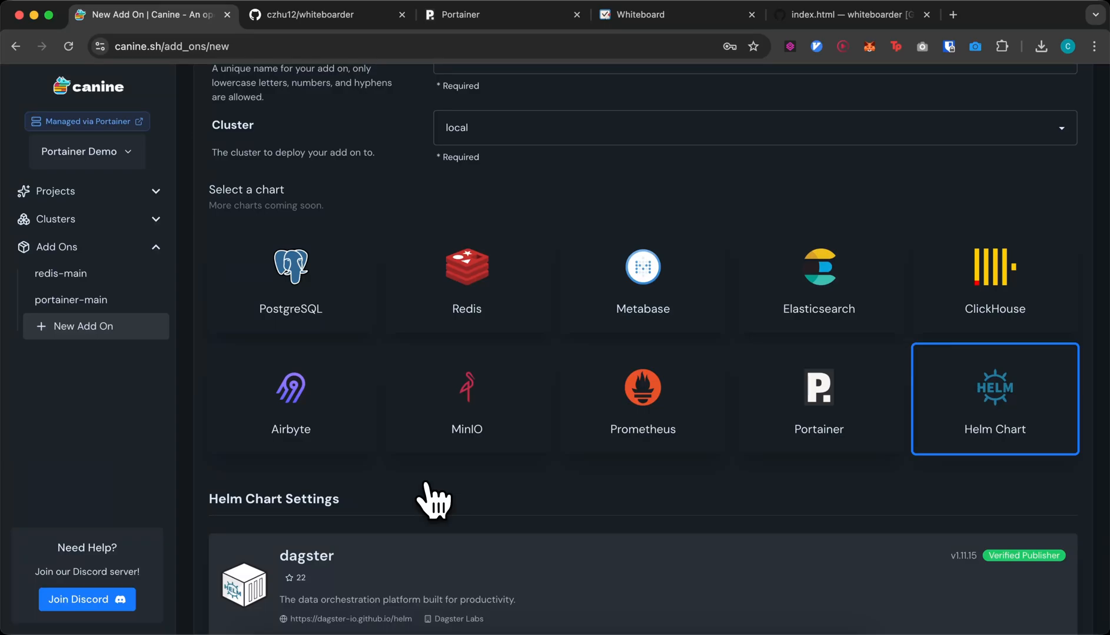
pyautogui.scroll(3, 433, 502)
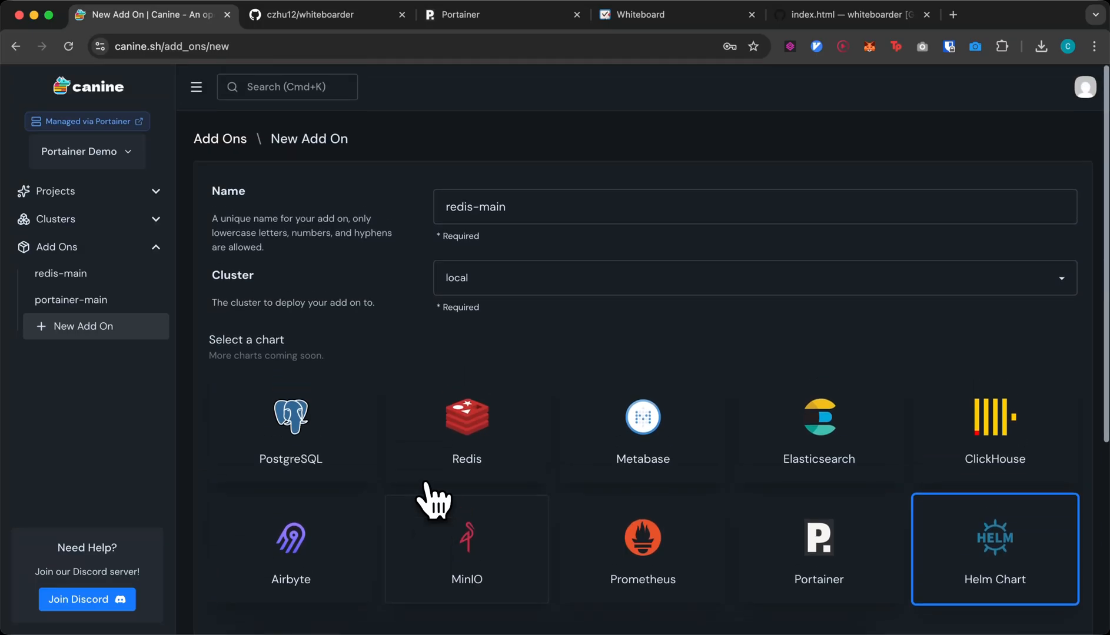
# - Unmask and select the redis-main add-on's Connection URL
pyautogui.click(132, 279)
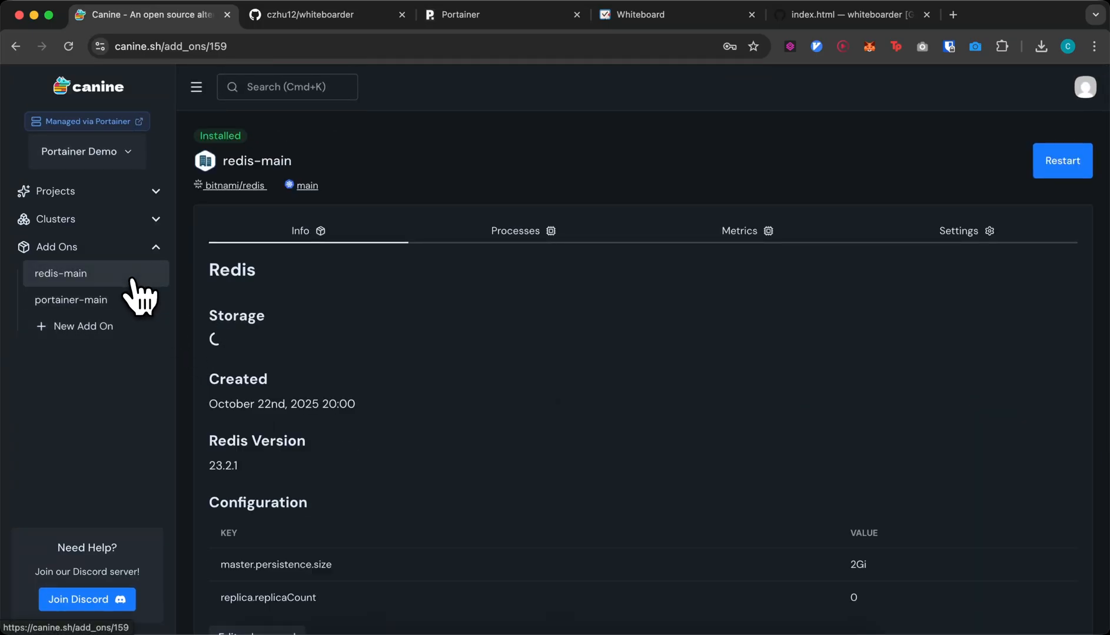
pyautogui.moveTo(207, 339); pyautogui.dragTo(232, 344)
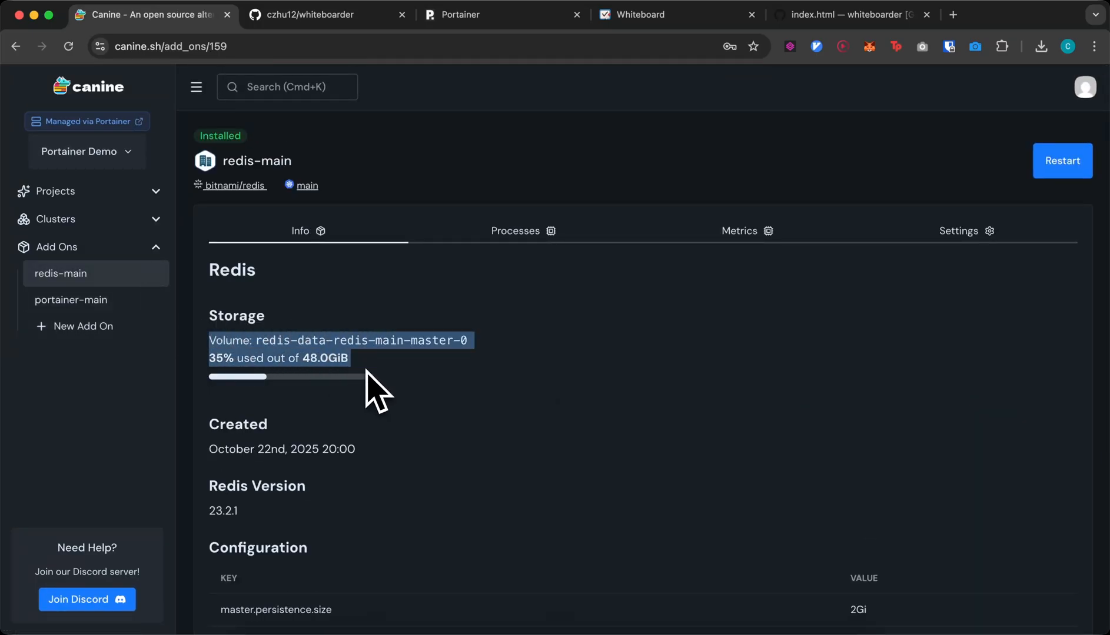
pyautogui.scroll(-5, 377, 391)
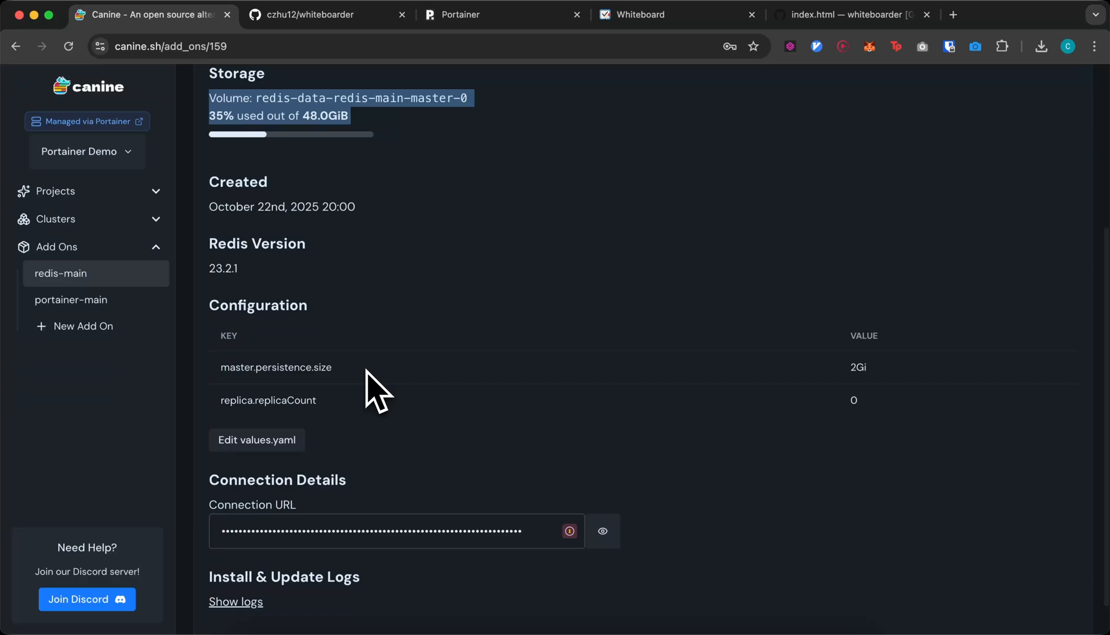
pyautogui.click(616, 491)
pyautogui.tripleClick(451, 493)
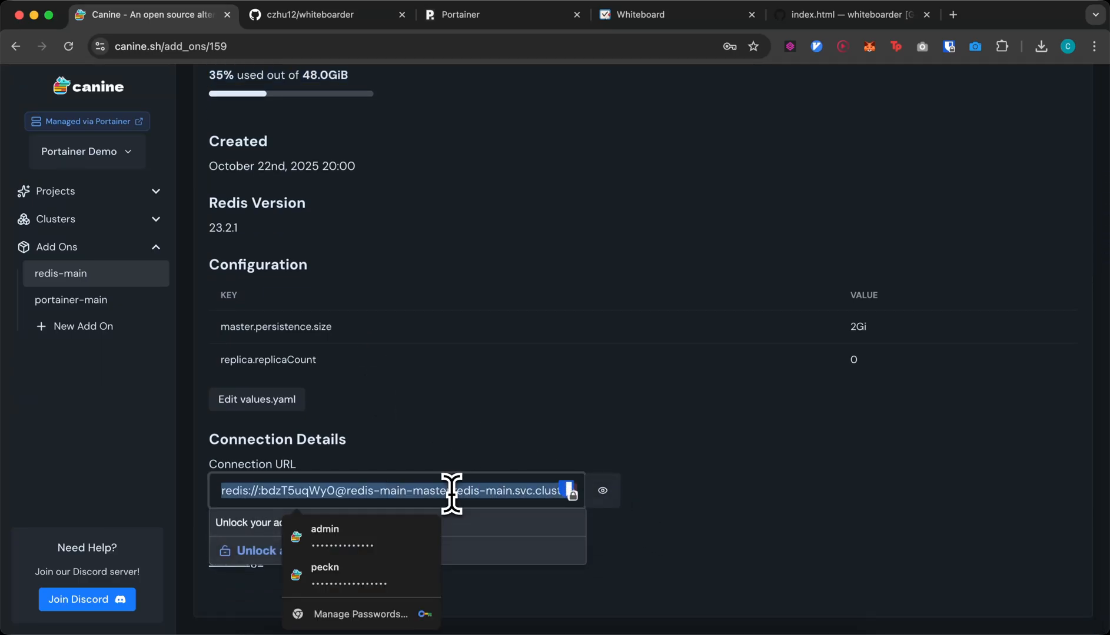
pyautogui.click(454, 417)
# - Open the whiteboarder project in a new tab and go to its Environment variables
pyautogui.click(59, 191)
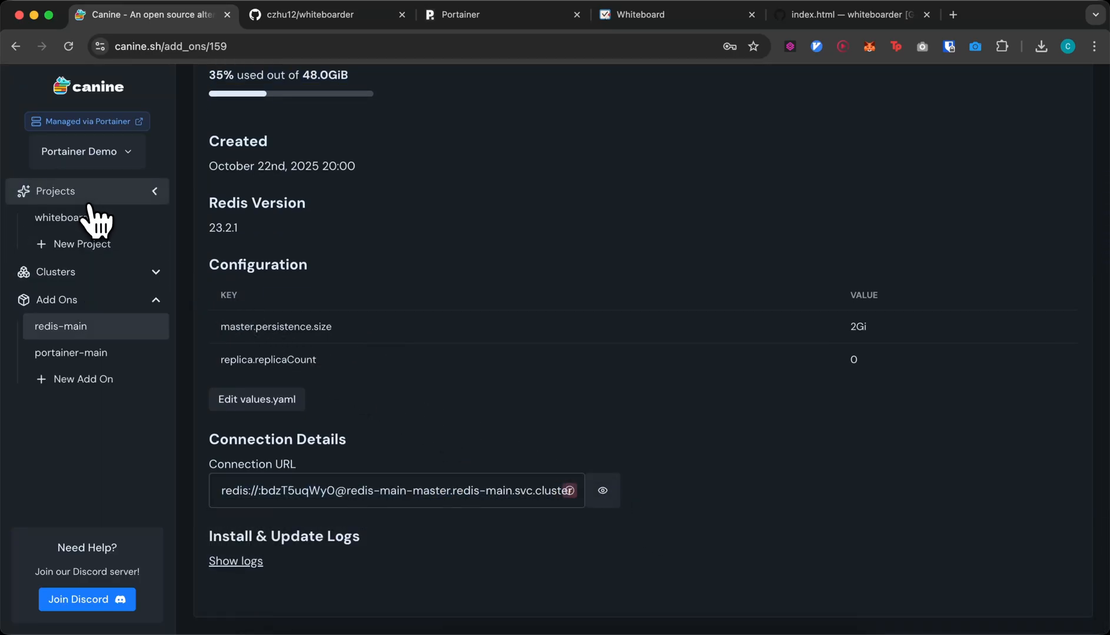
pyautogui.keyDown('super'); pyautogui.click(83, 228); pyautogui.keyUp('super')
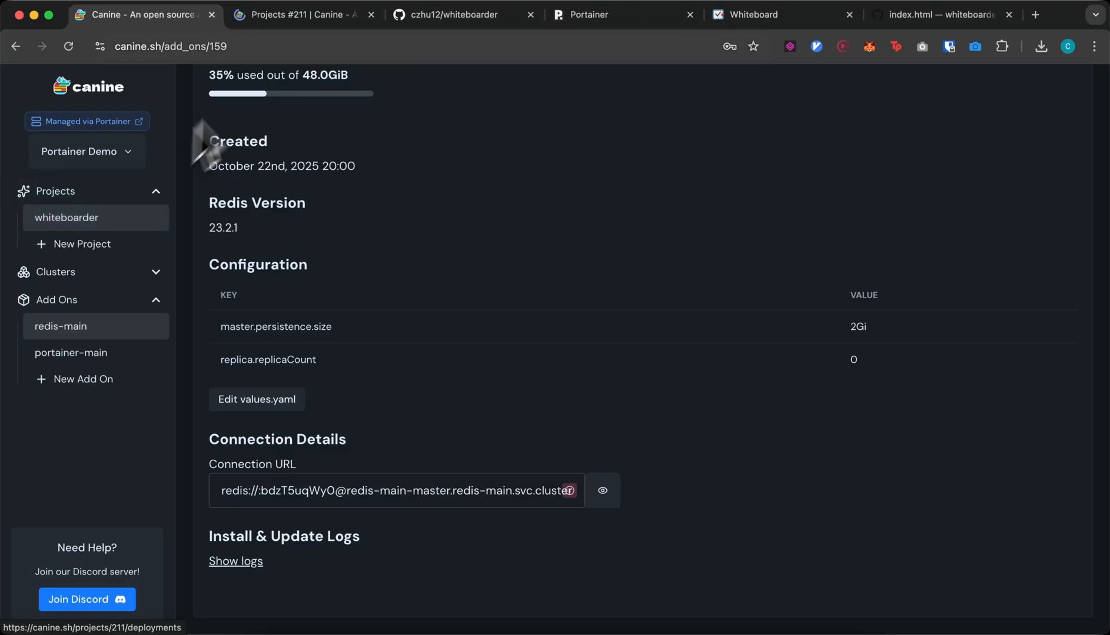
pyautogui.click(282, 18)
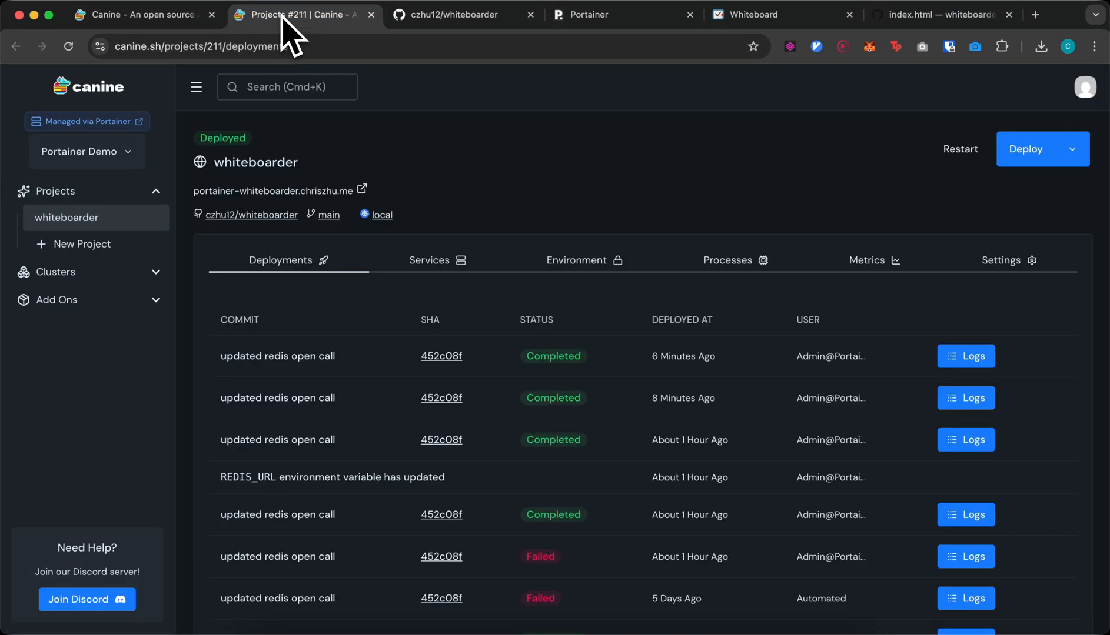
pyautogui.click(597, 265)
# - Reveal the project's REDIS_URL and compare it with redis-main's Connection URL
pyautogui.click(986, 329)
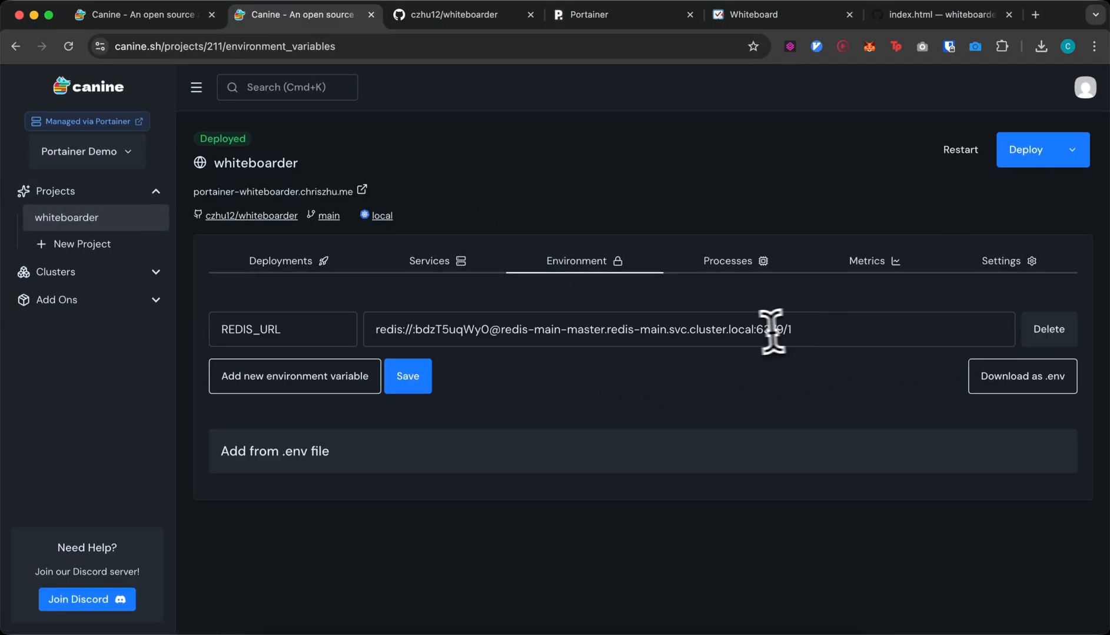
pyautogui.tripleClick(753, 330)
pyautogui.click(543, 330)
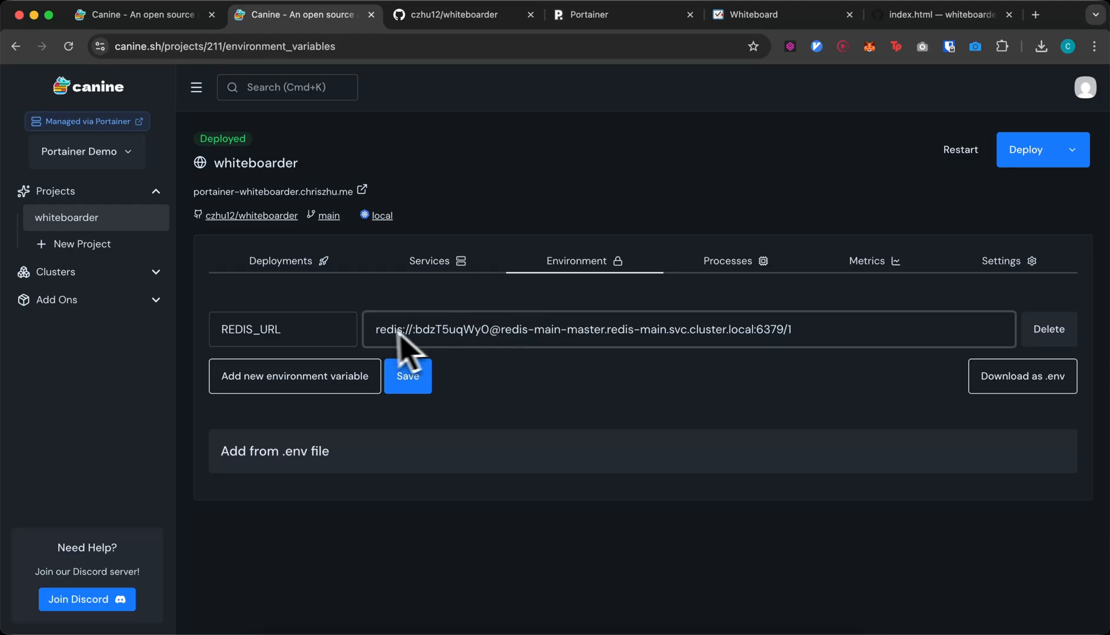
pyautogui.hotkey('ctrl', 'shift', 'Tab')
pyautogui.tripleClick(513, 491)
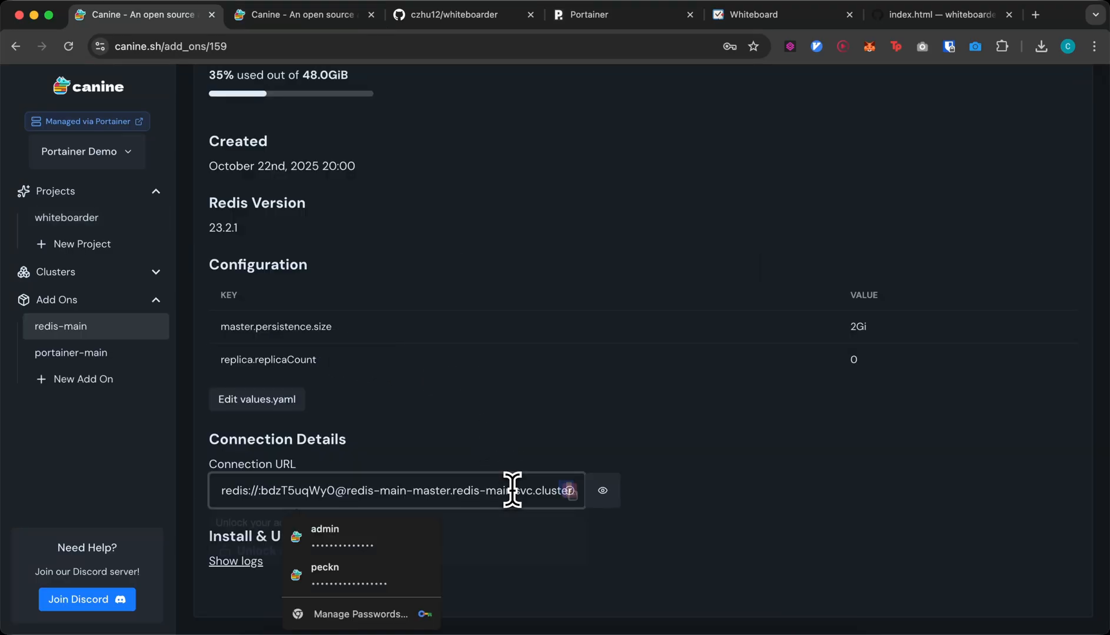
pyautogui.scroll(5, 518, 483)
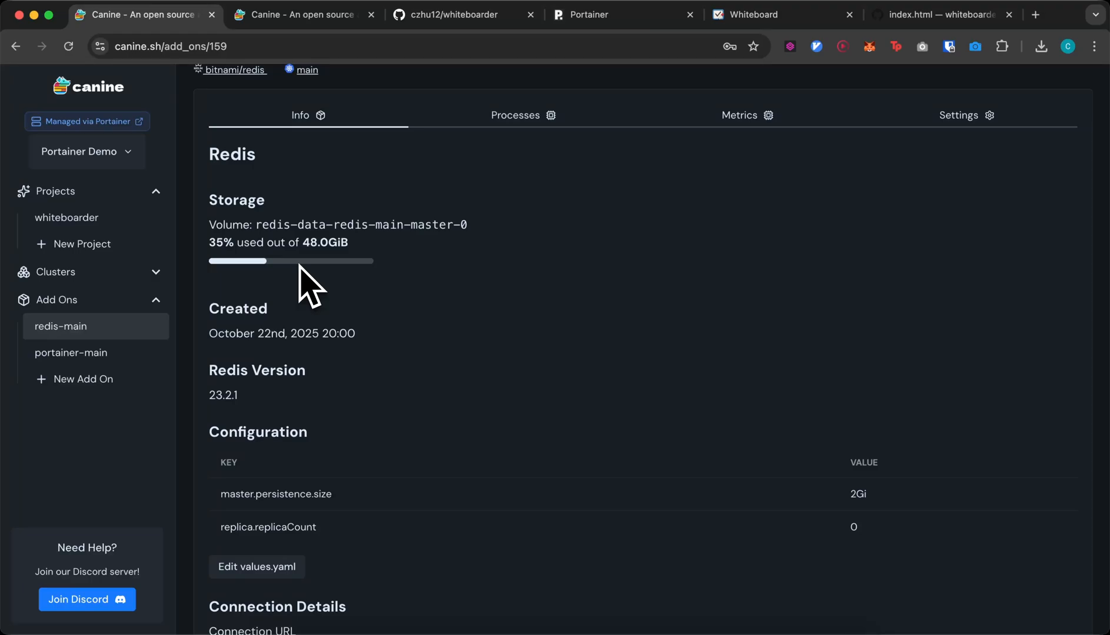
pyautogui.click(542, 117)
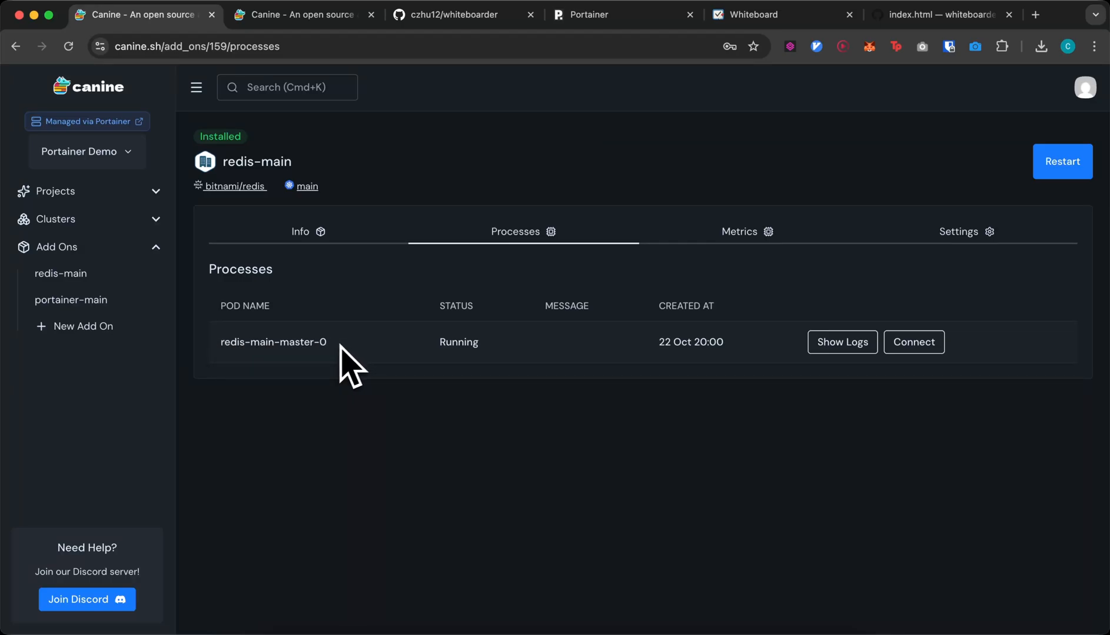
pyautogui.click(735, 236)
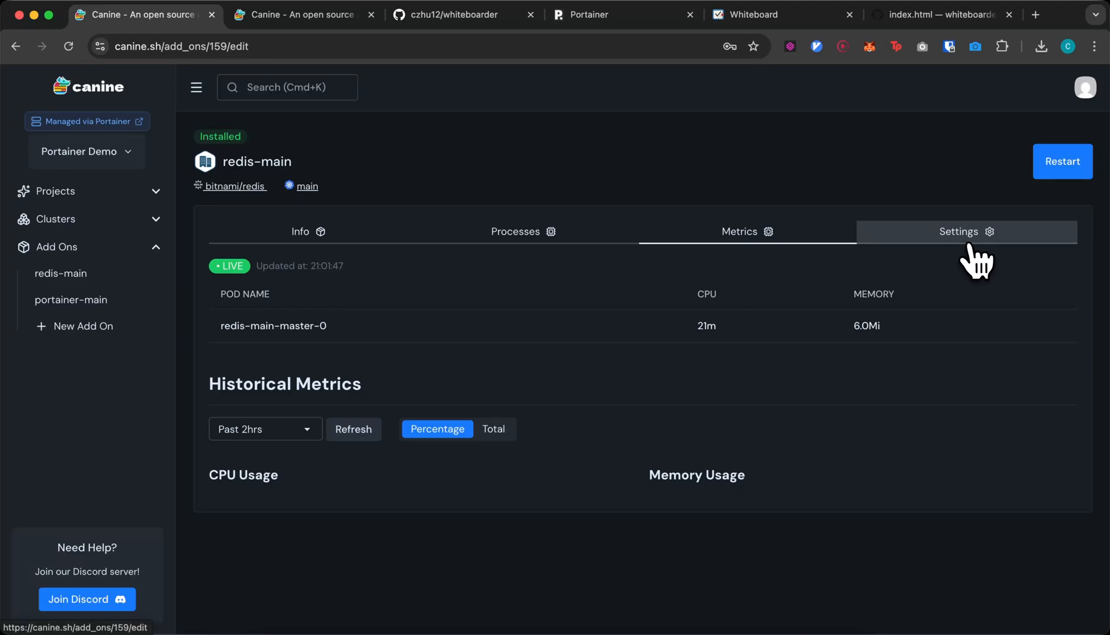
pyautogui.click(942, 247)
pyautogui.scroll(-8, 765, 315)
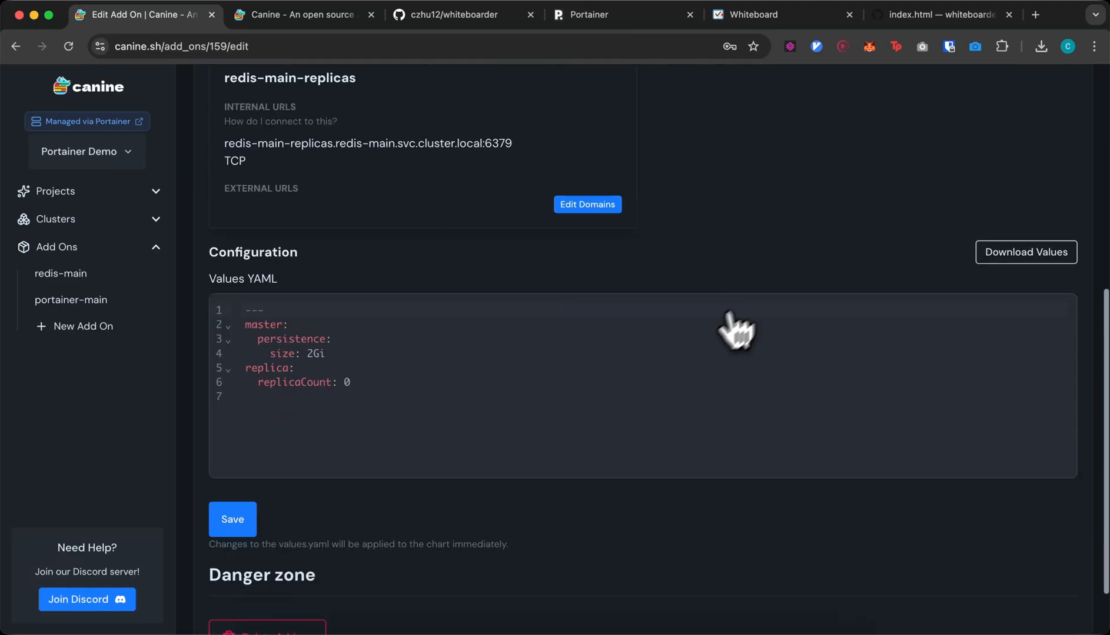
pyautogui.click(634, 377)
pyautogui.moveTo(634, 376); pyautogui.dragTo(541, 266)
pyautogui.click(551, 306)
pyautogui.scroll(-1, 551, 310)
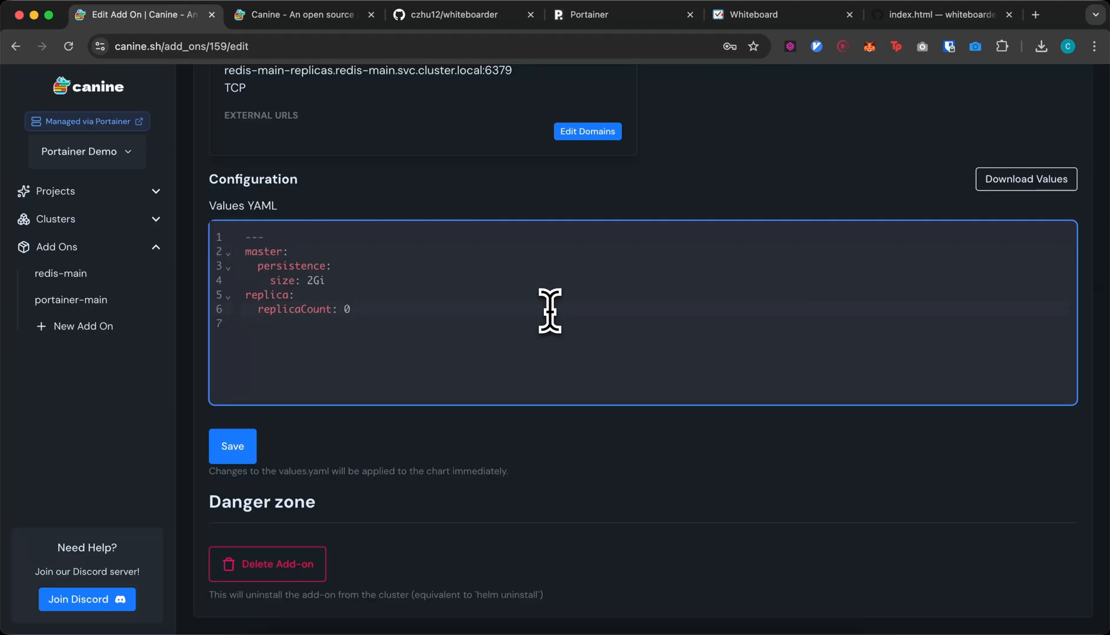
pyautogui.moveTo(528, 329); pyautogui.dragTo(344, 216)
pyautogui.click(376, 276)
pyautogui.scroll(7, 422, 255)
# - Begin a new add-on with the Redis chart, leaving it unfinished
pyautogui.click(319, 145)
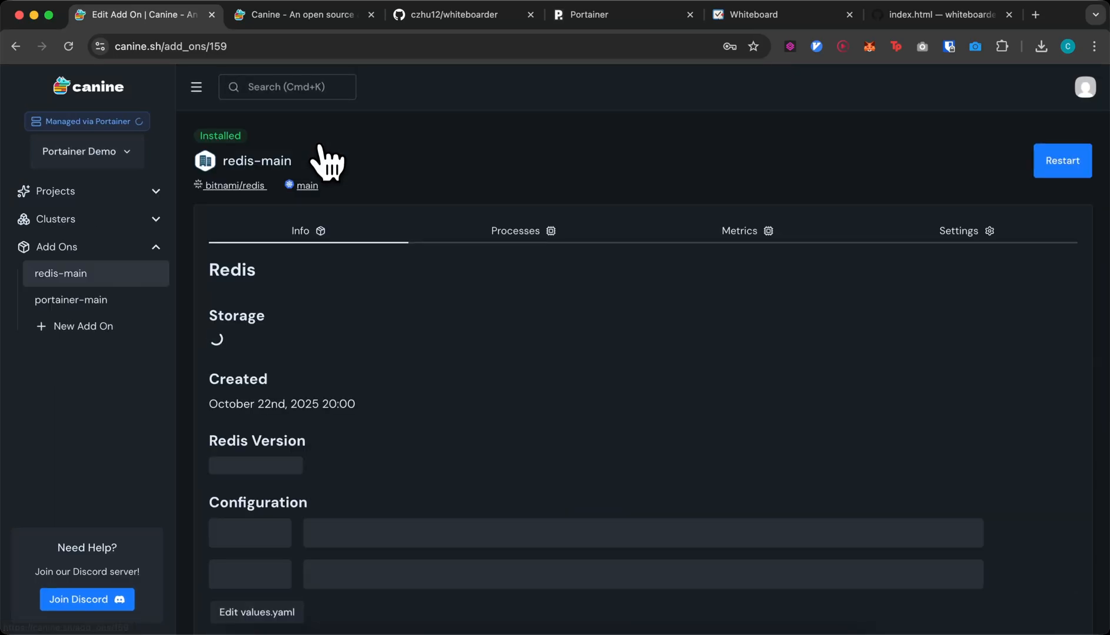
pyautogui.scroll(-5, 396, 440)
pyautogui.click(106, 327)
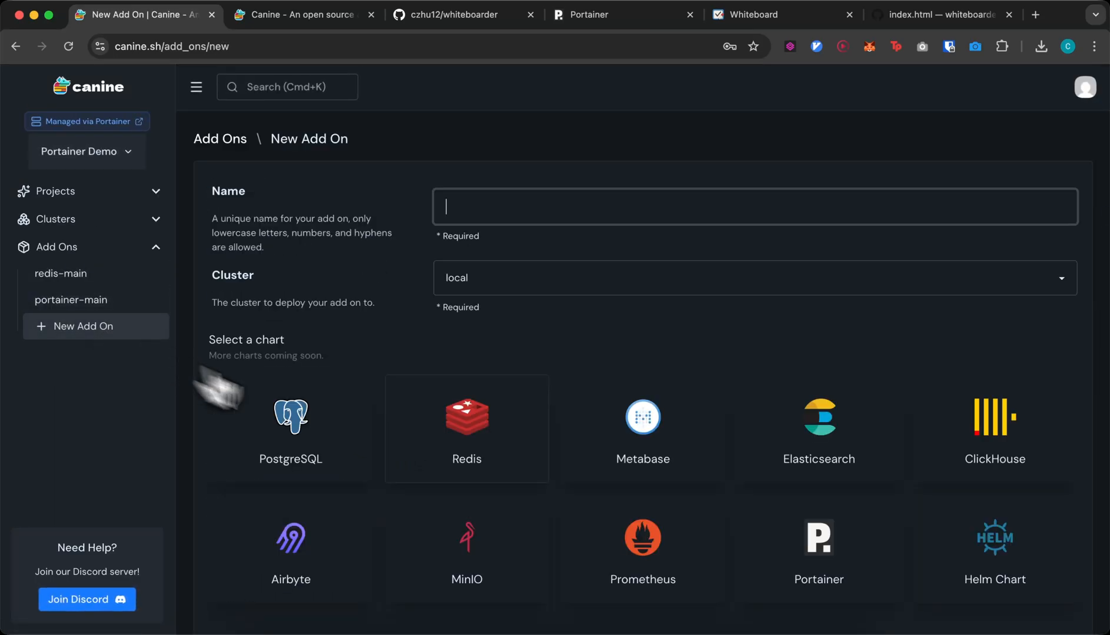
pyautogui.scroll(-3, 391, 453)
pyautogui.click(329, 521)
pyautogui.click(328, 521)
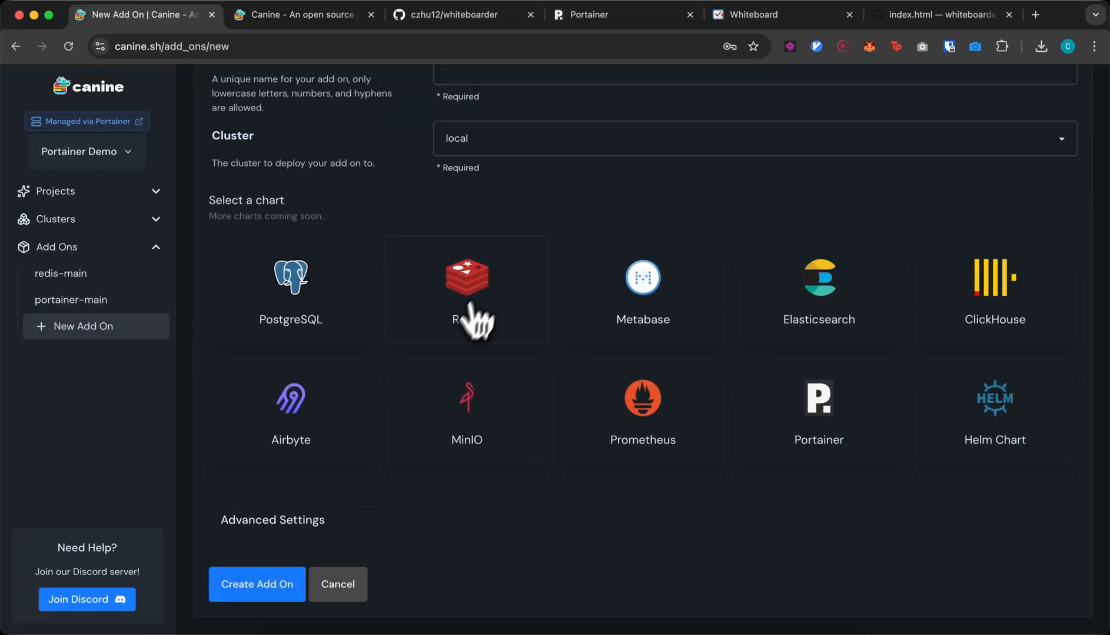
pyautogui.click(473, 317)
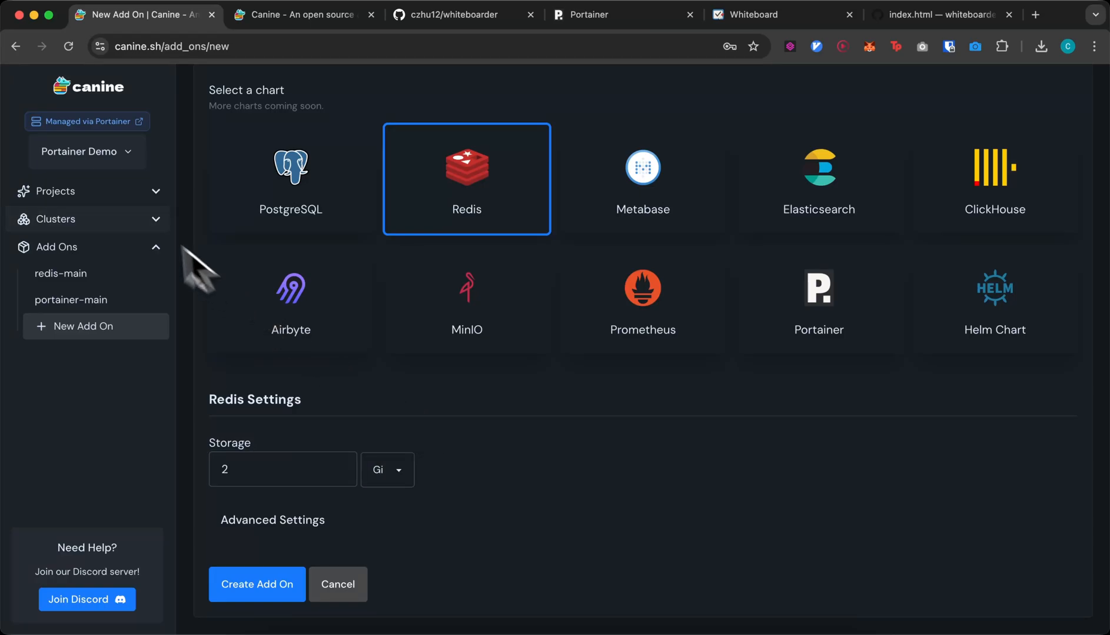
# - Go to the whiteboarder project's deployments, then to its assets/index.html in github.dev
pyautogui.click(119, 200)
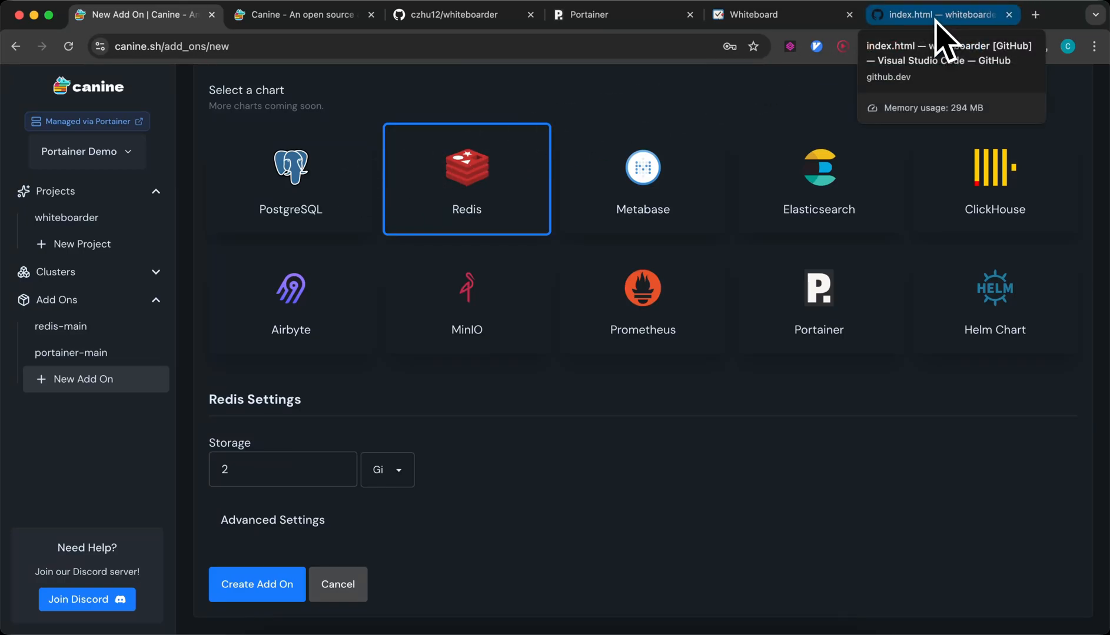
pyautogui.click(124, 217)
pyautogui.moveTo(883, 25); pyautogui.dragTo(276, 35)
# - Change the Version on line 101 of index.html from 1.0.15 to 1.0.16
pyautogui.click(436, 331)
pyautogui.scroll(3, 436, 331)
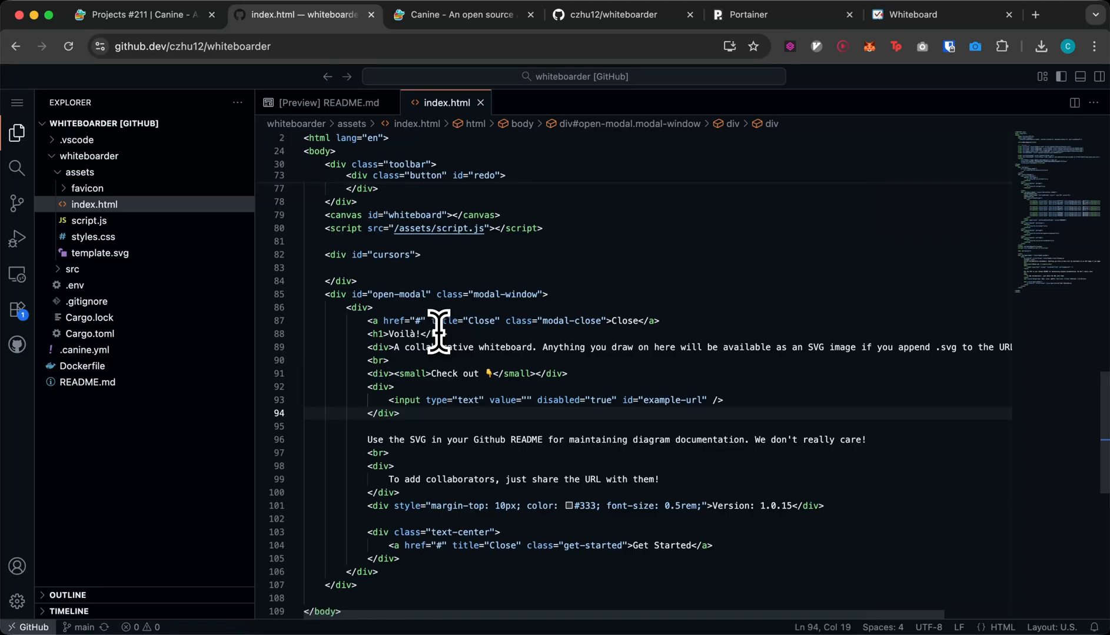
pyautogui.click(786, 506)
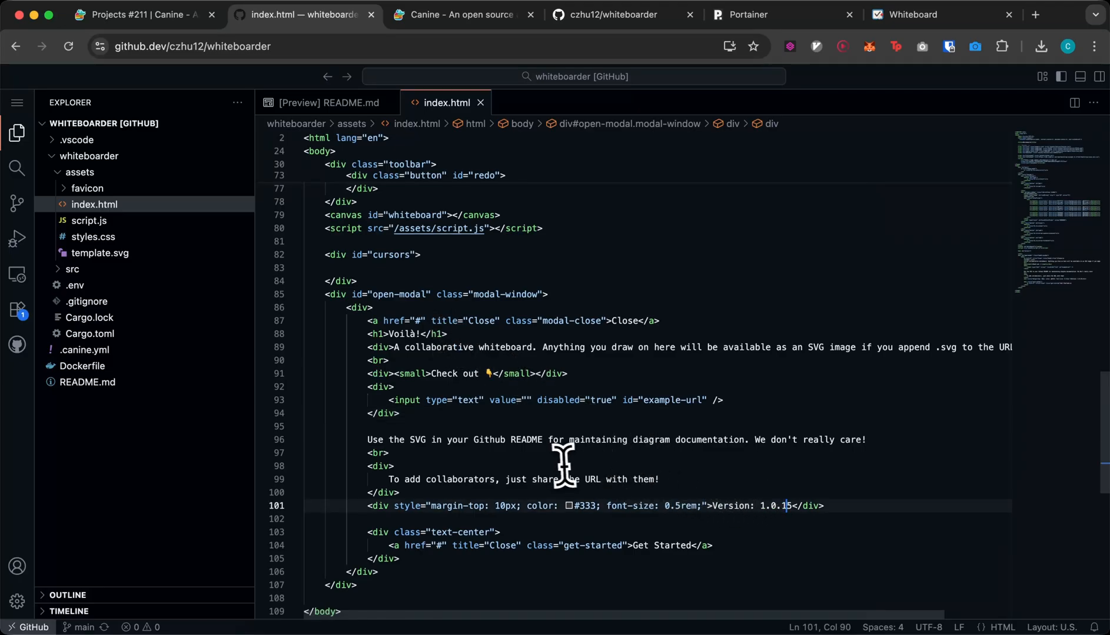
pyautogui.moveTo(989, 15); pyautogui.dragTo(515, 41)
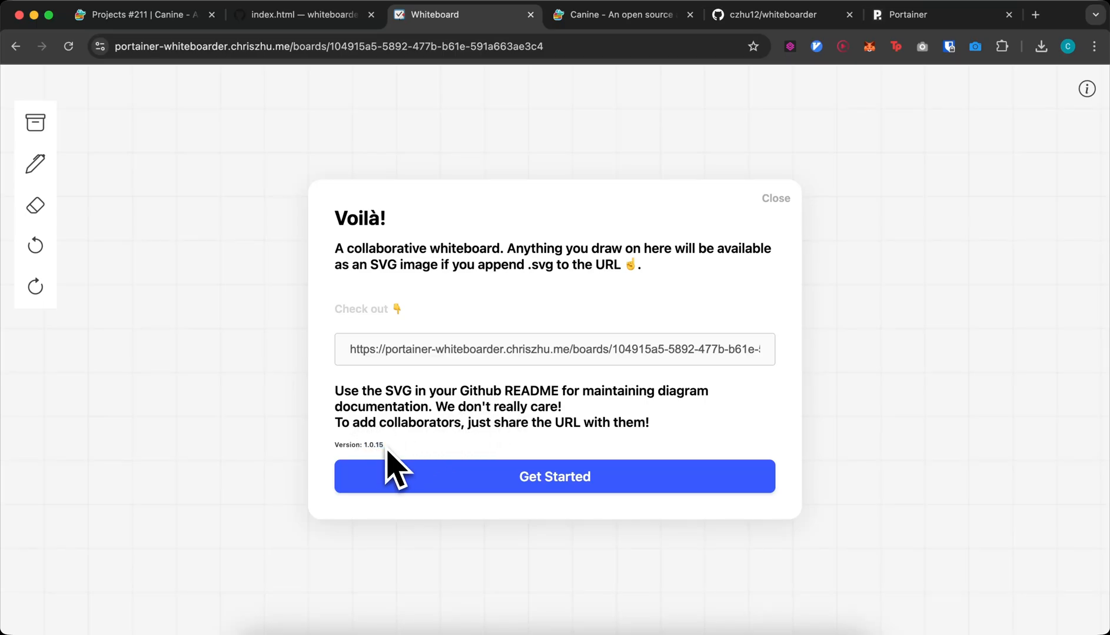
pyautogui.hotkey('ctrl', 'shift', 'Tab')
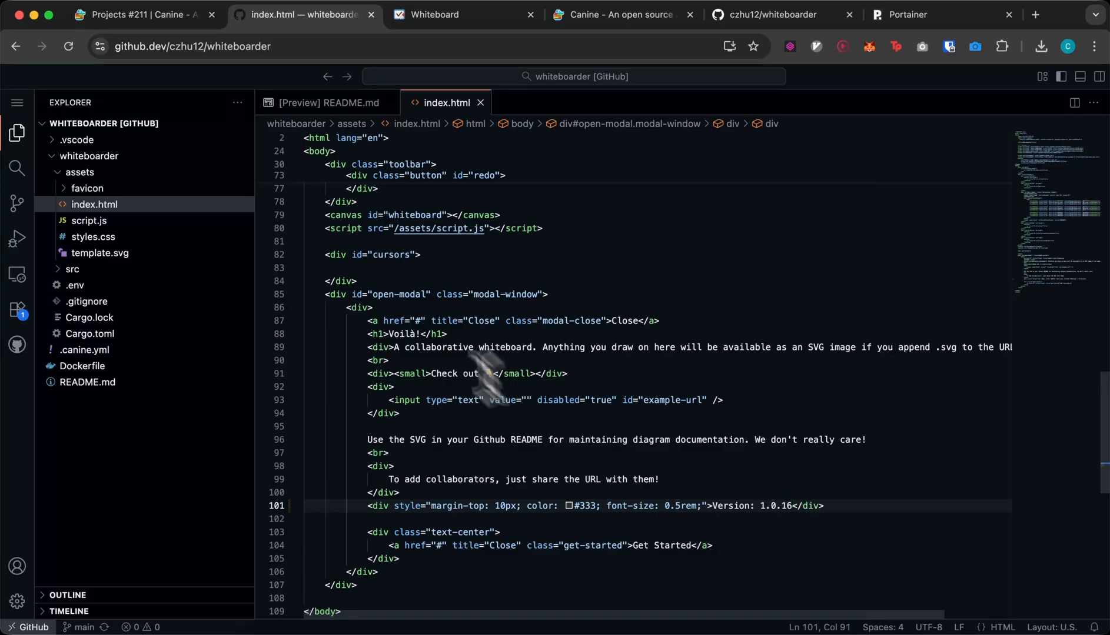
# - Commit and push the change to main with the message 'bump version'
pyautogui.click(24, 205)
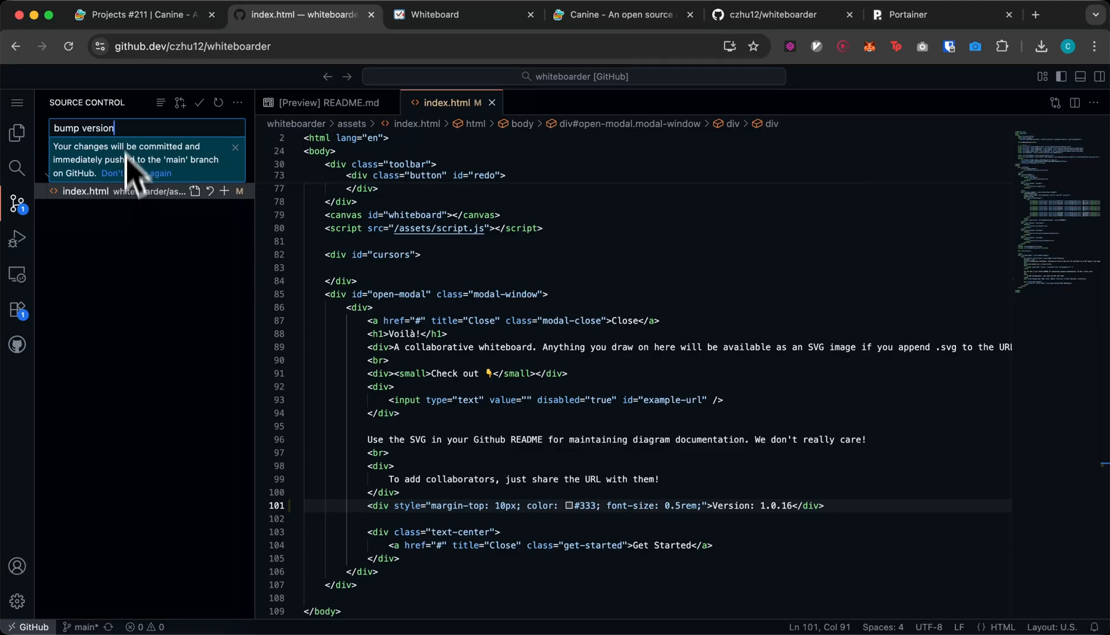
pyautogui.click(128, 282)
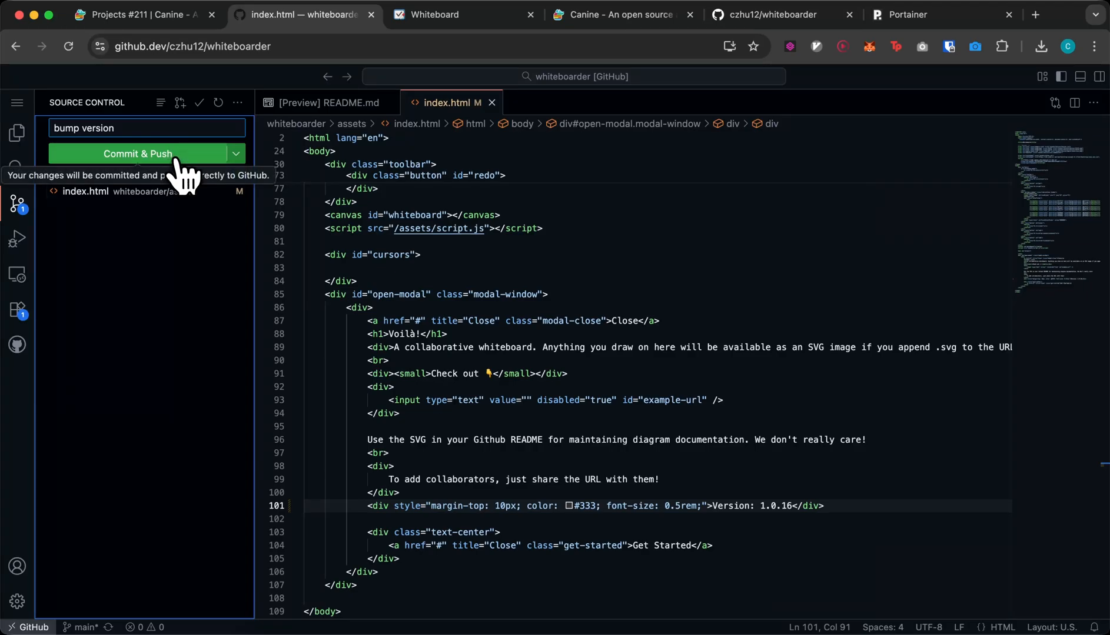
pyautogui.click(138, 153)
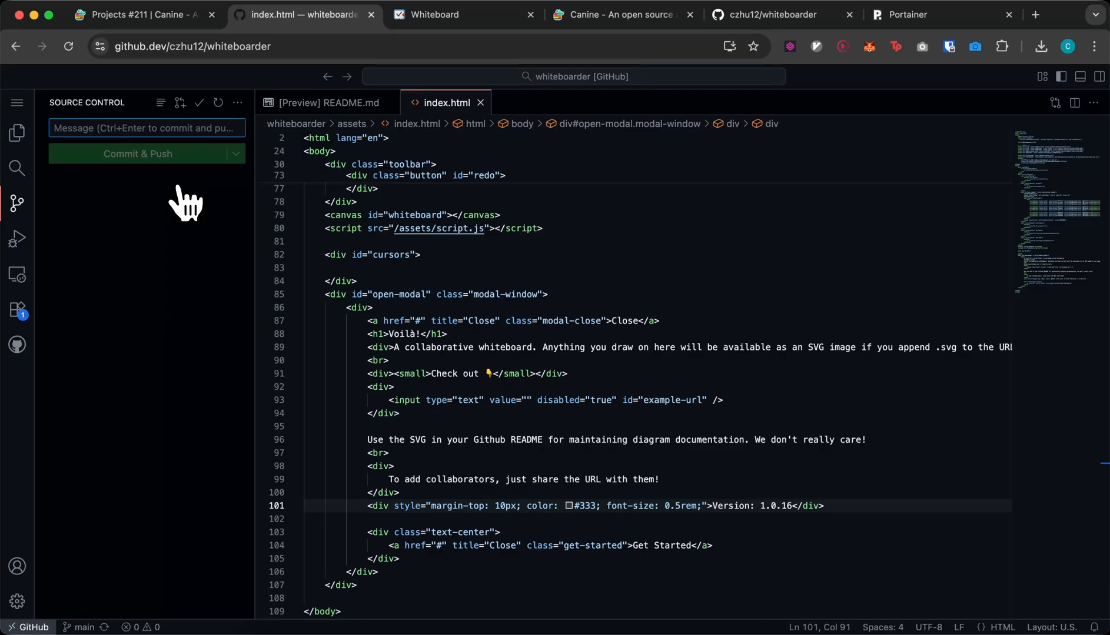
# - Open the logs of the 'bump version' deployment 75b9f5a and scroll through them
pyautogui.hotkey('ctrl', 'shift', 'Tab')
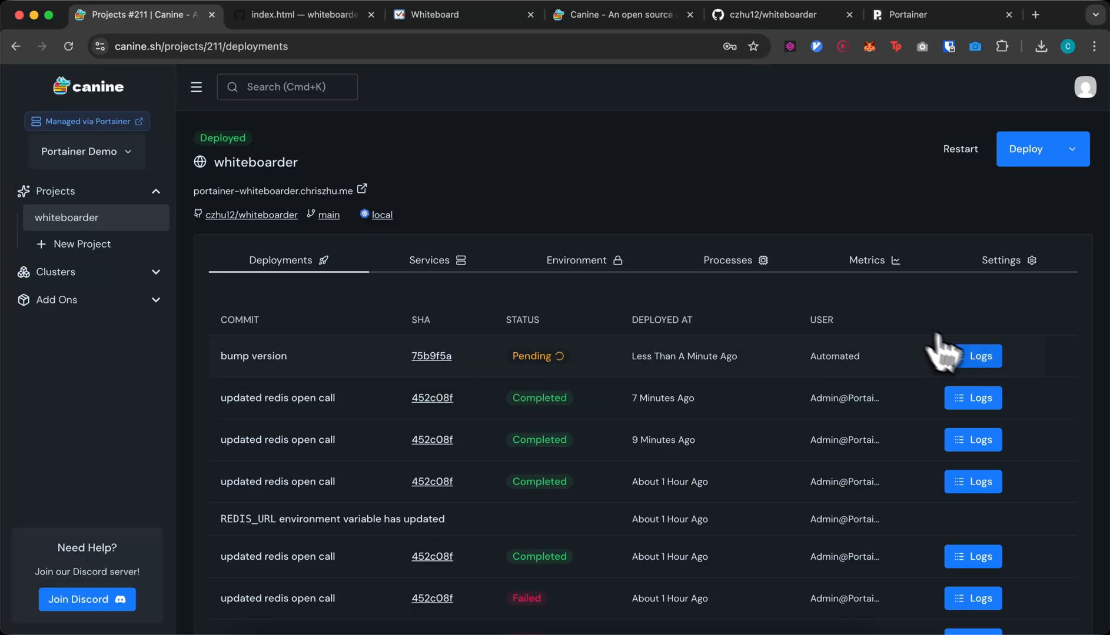
pyautogui.click(971, 360)
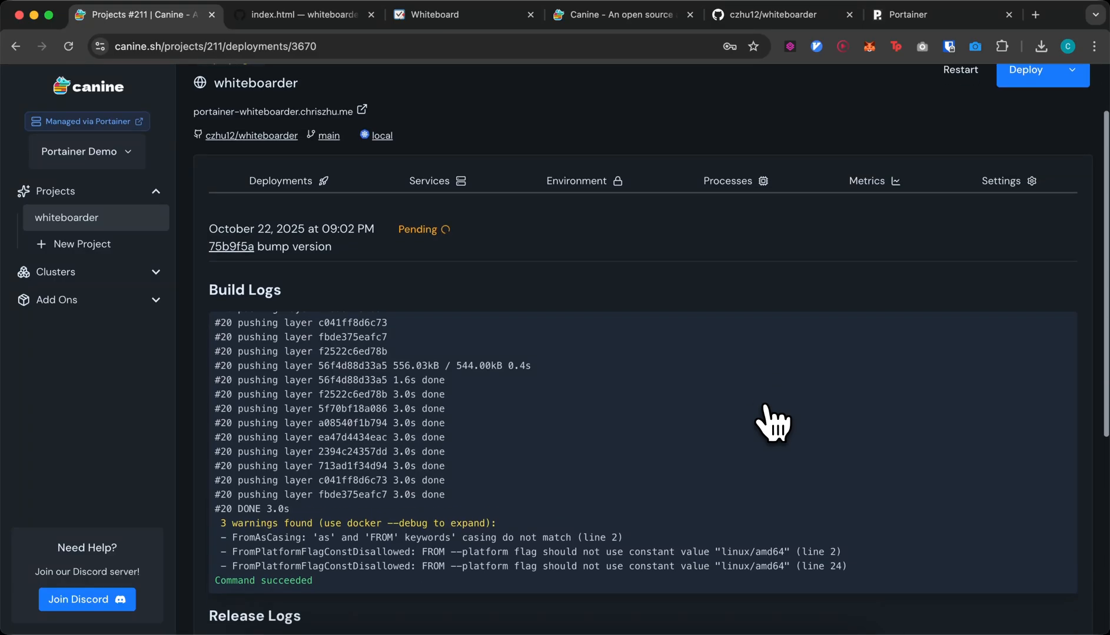
pyautogui.scroll(15, 649, 404)
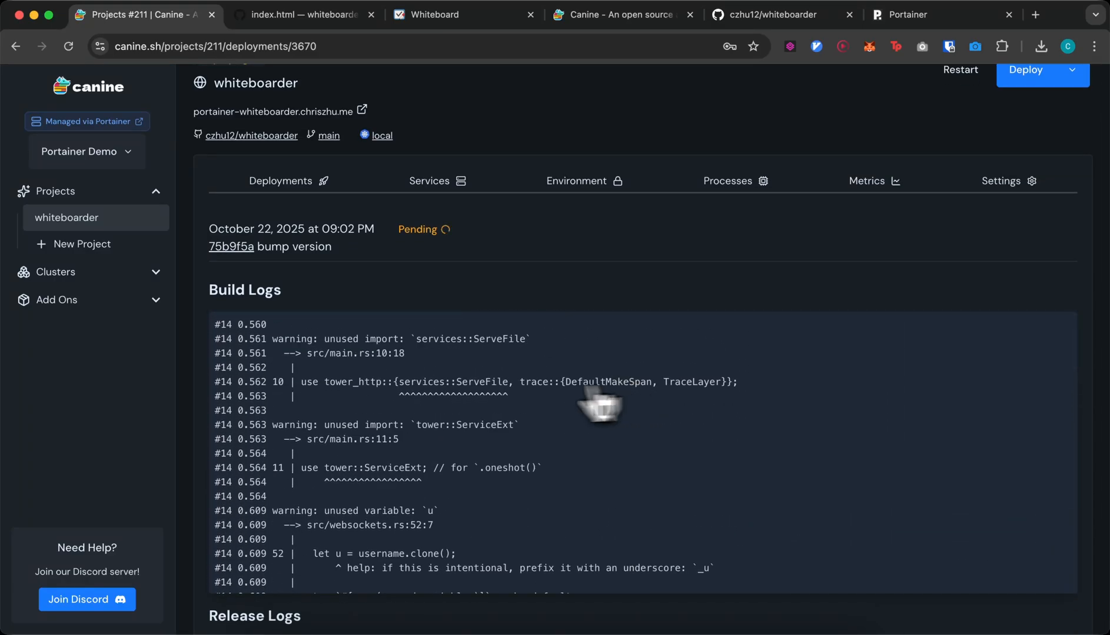
pyautogui.scroll(2, 288, 344)
pyautogui.scroll(-15, 318, 415)
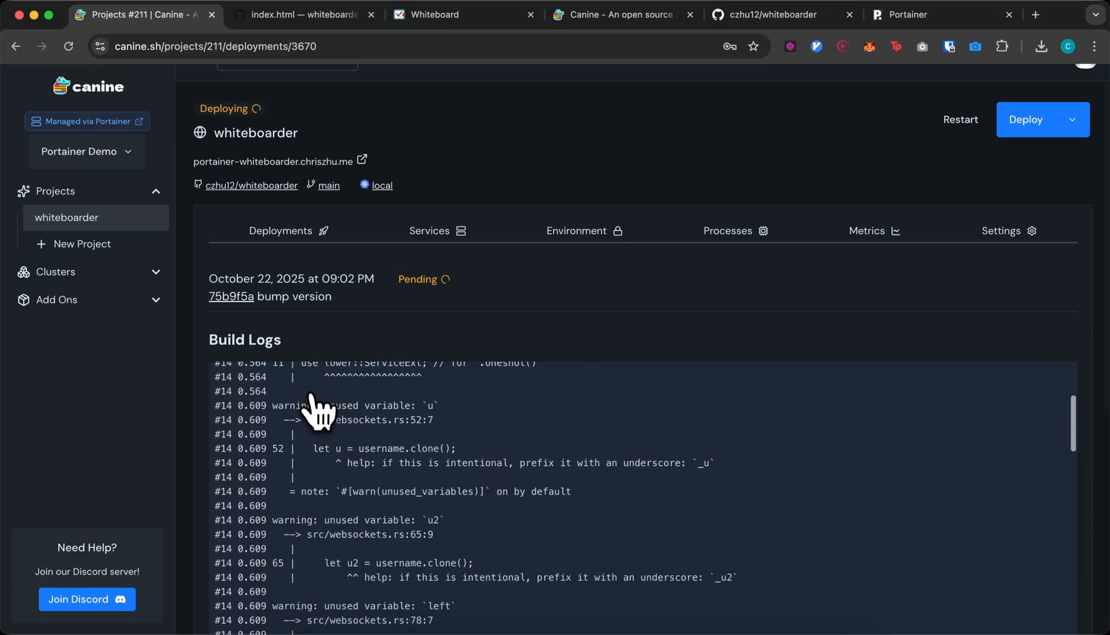
pyautogui.scroll(-5, 321, 415)
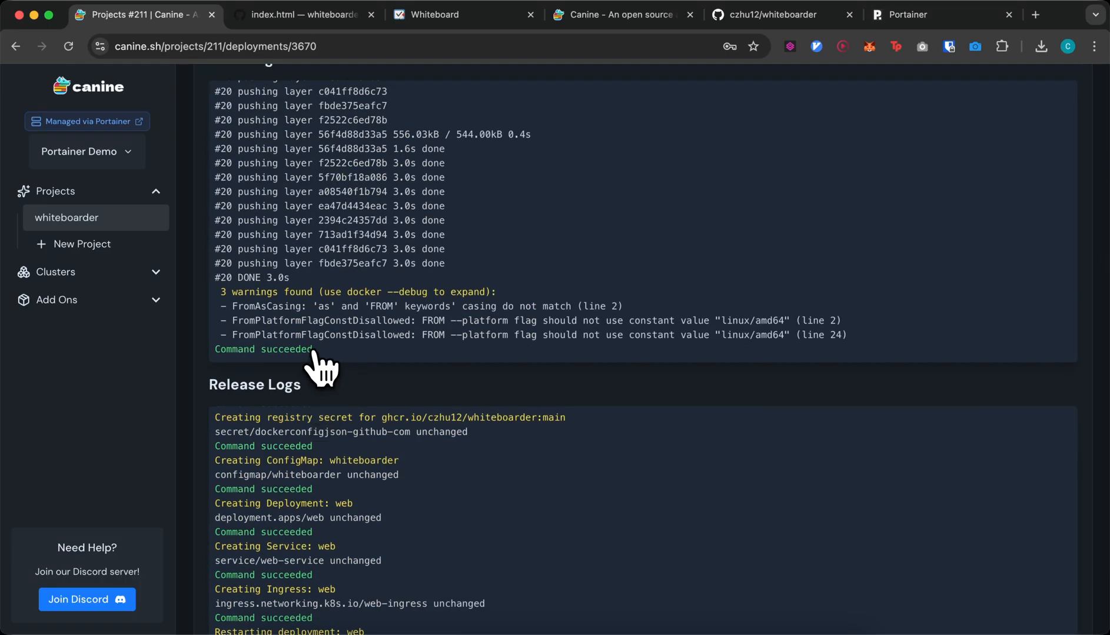
pyautogui.scroll(-2, 353, 447)
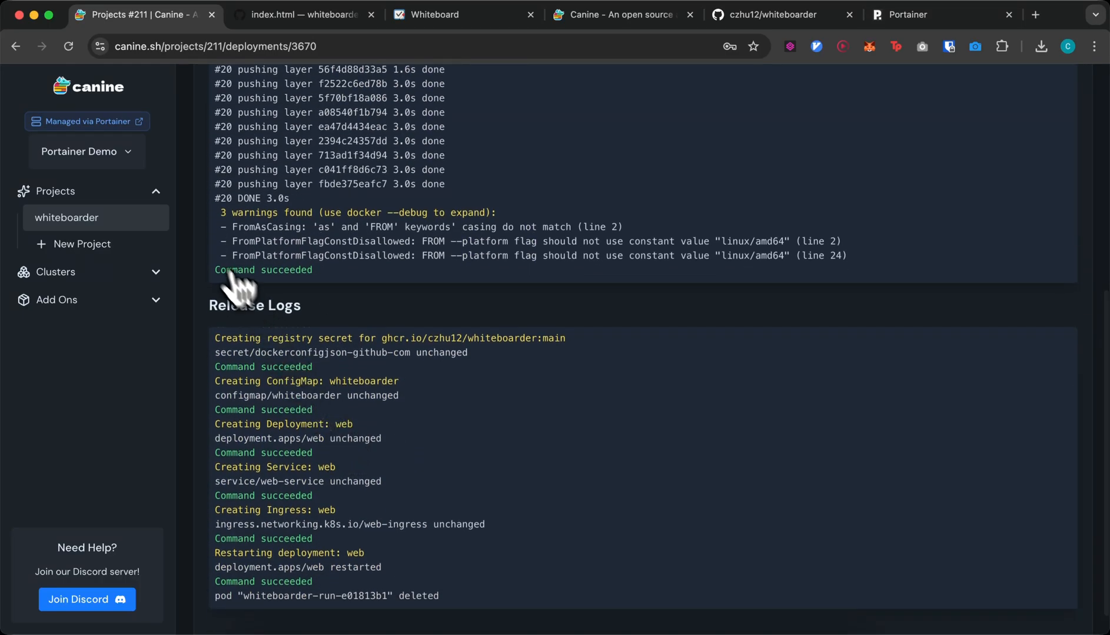
# - Reopen the deployment and confirm its build and release logs succeeded, showing Completed
pyautogui.click(158, 224)
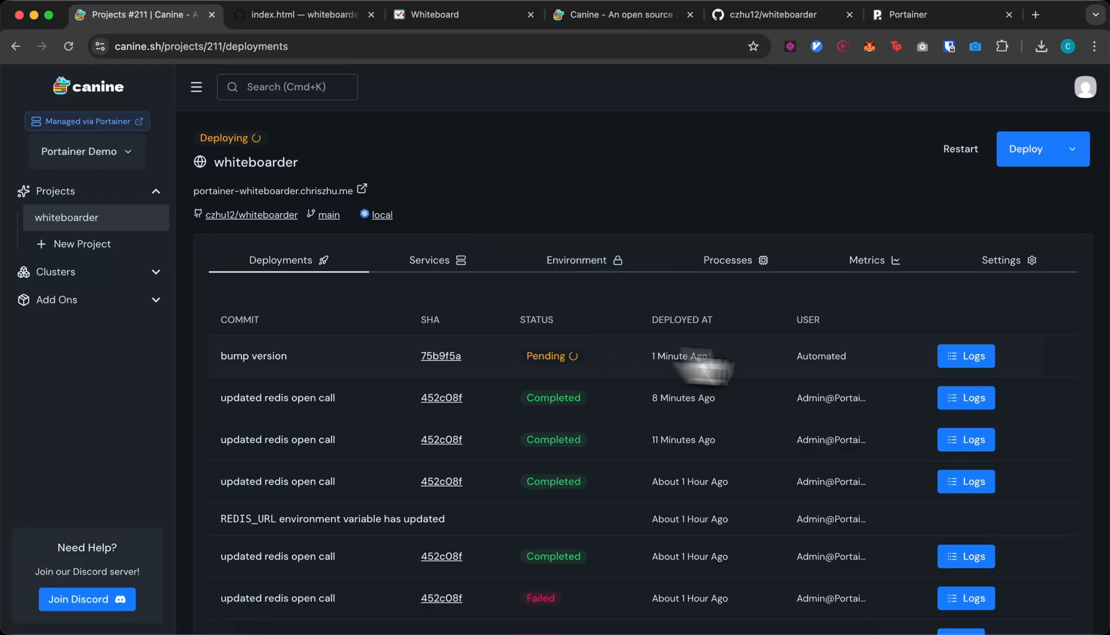
pyautogui.click(973, 356)
pyautogui.scroll(-6, 818, 391)
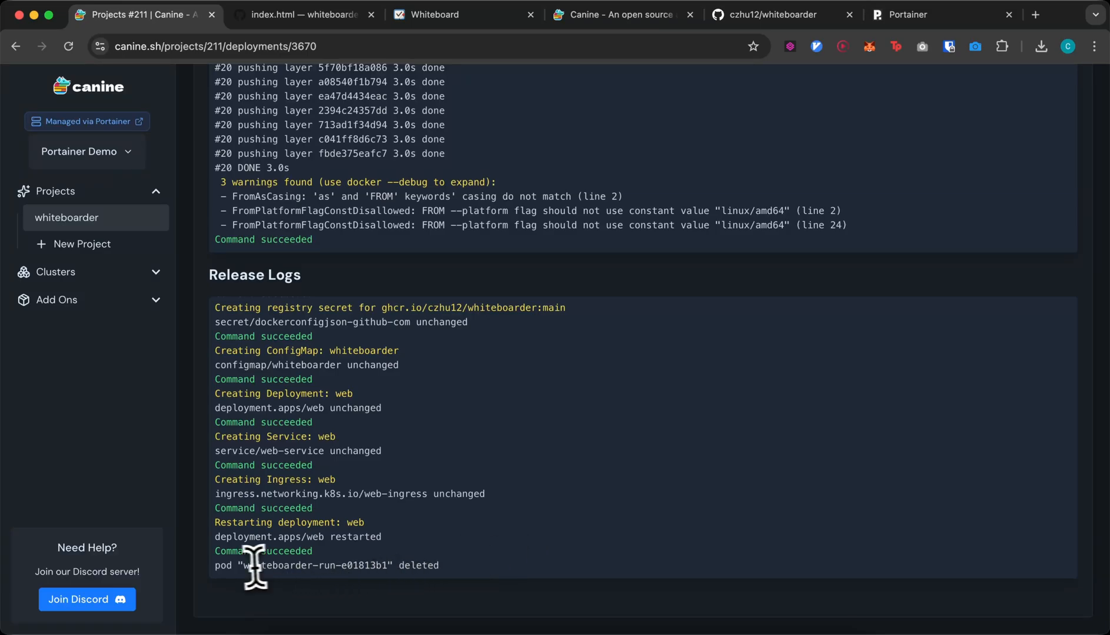
pyautogui.moveTo(245, 566); pyautogui.dragTo(388, 566)
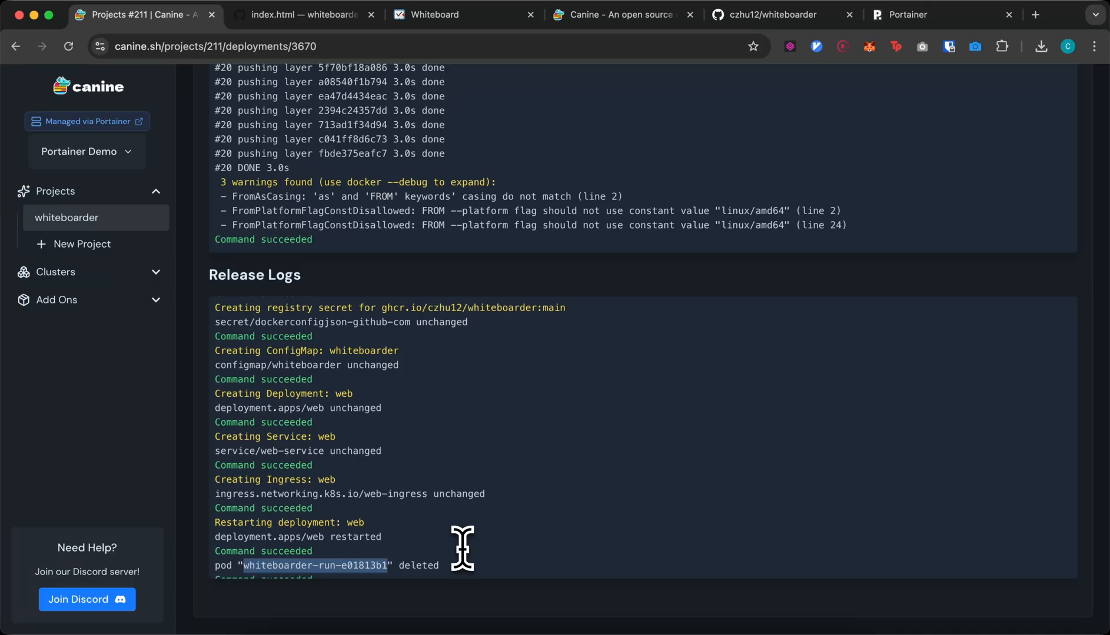
pyautogui.scroll(10, 462, 548)
pyautogui.scroll(-10, 463, 548)
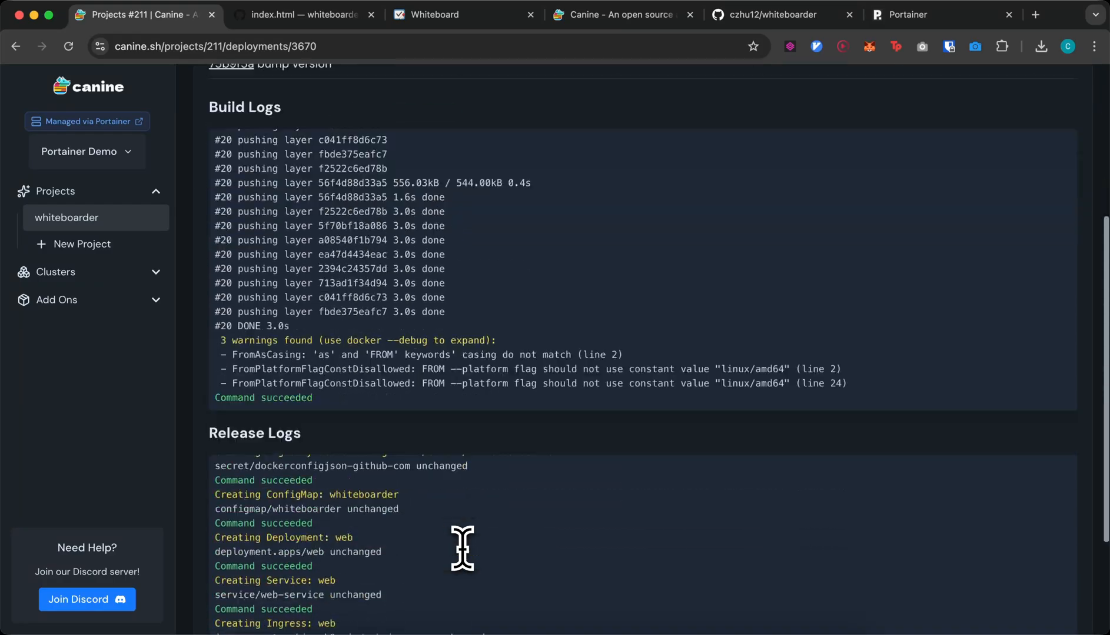
pyautogui.scroll(10, 462, 549)
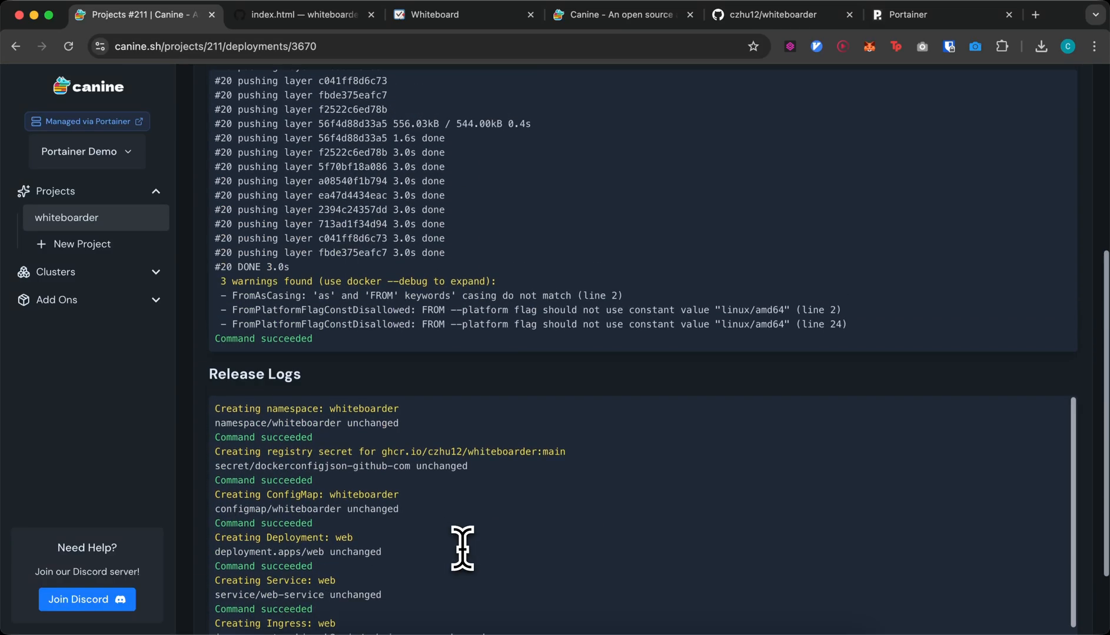
pyautogui.scroll(-10, 462, 548)
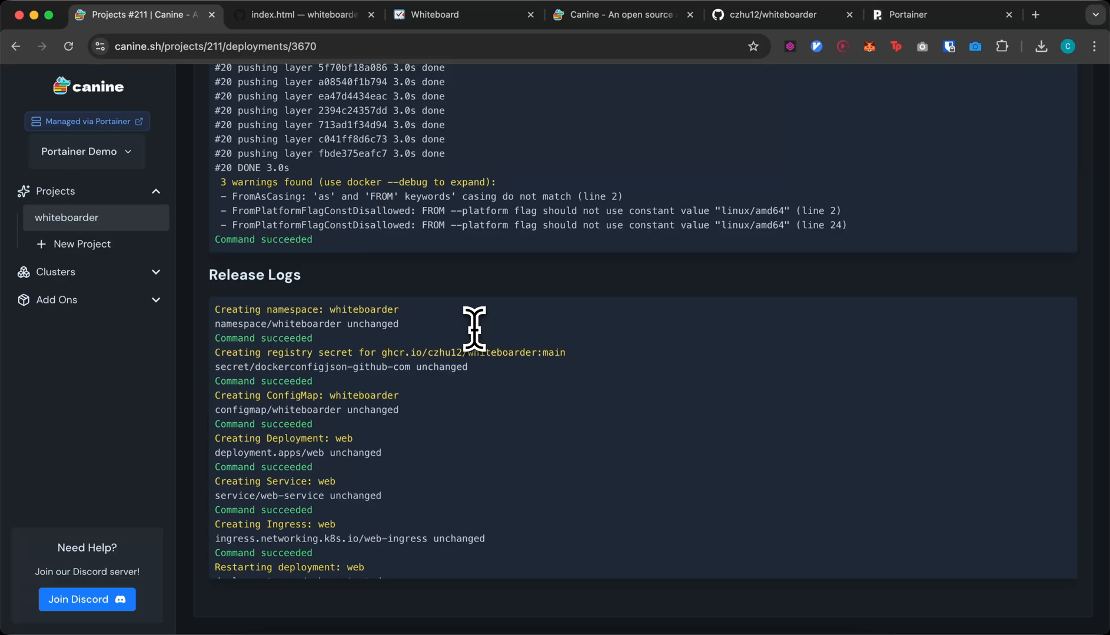
pyautogui.scroll(3, 474, 328)
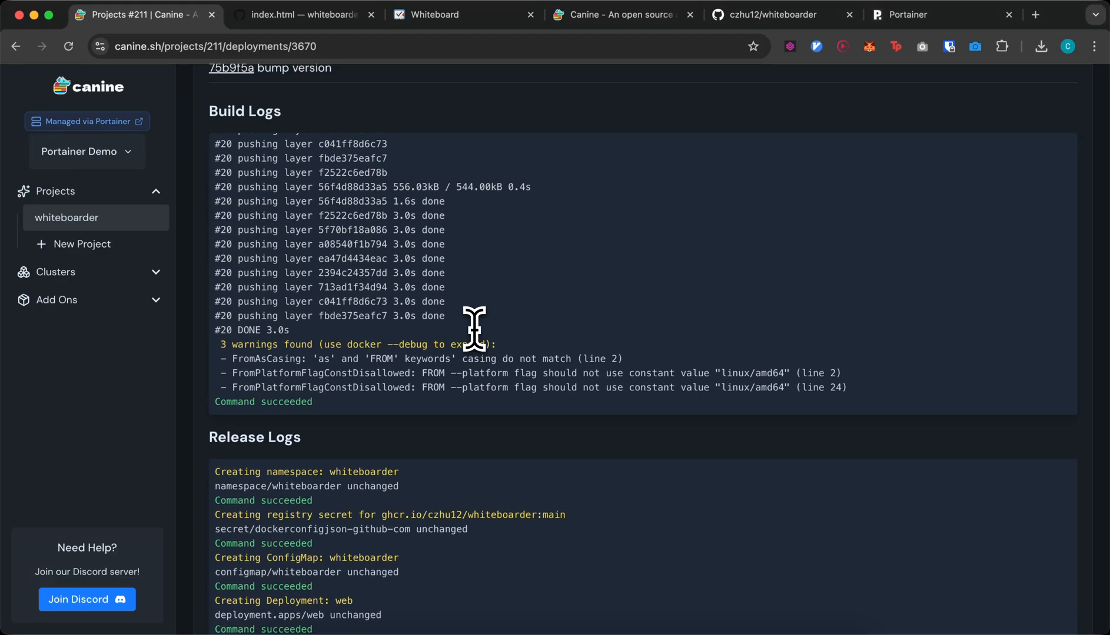
pyautogui.scroll(2, 474, 328)
pyautogui.scroll(15, 475, 329)
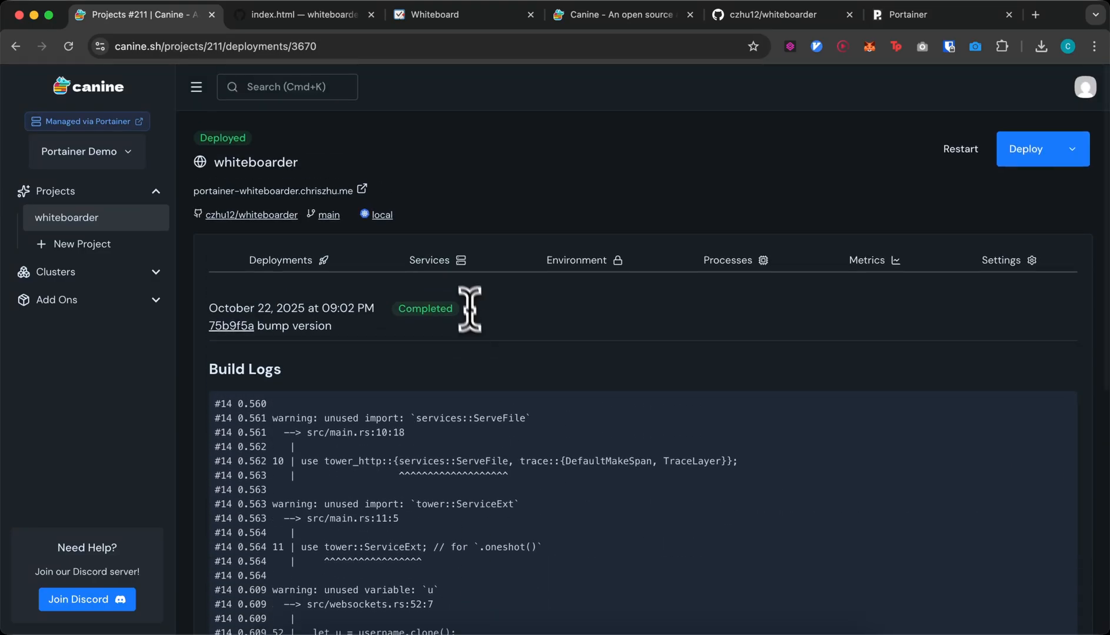
# - View the live logs of web pod web-5c6b587594-stl4z under Processes
pyautogui.click(743, 260)
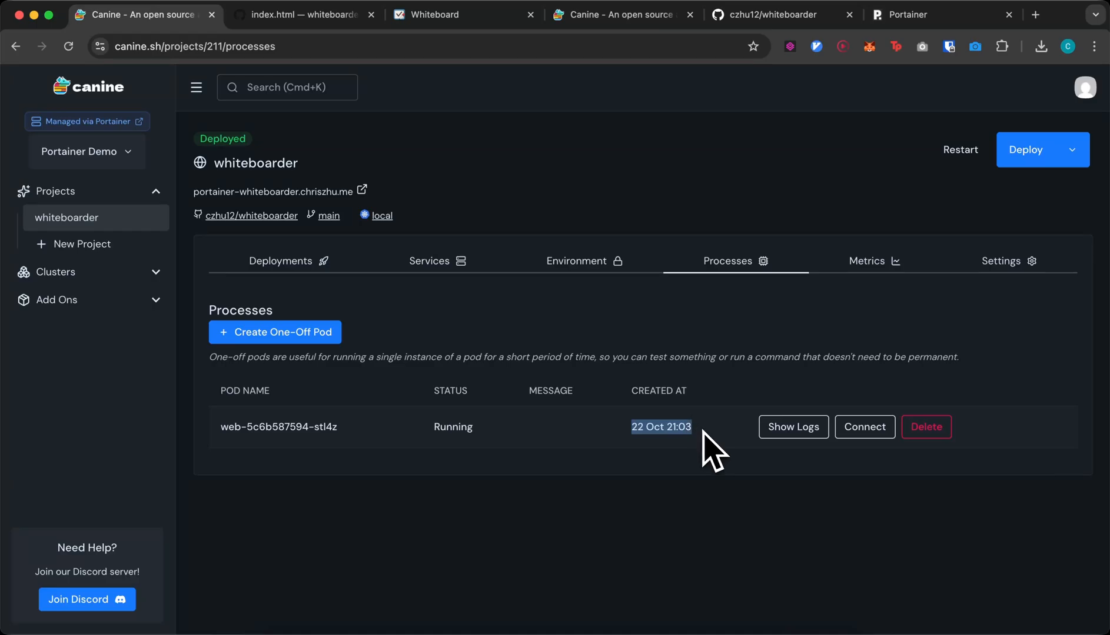
pyautogui.click(793, 427)
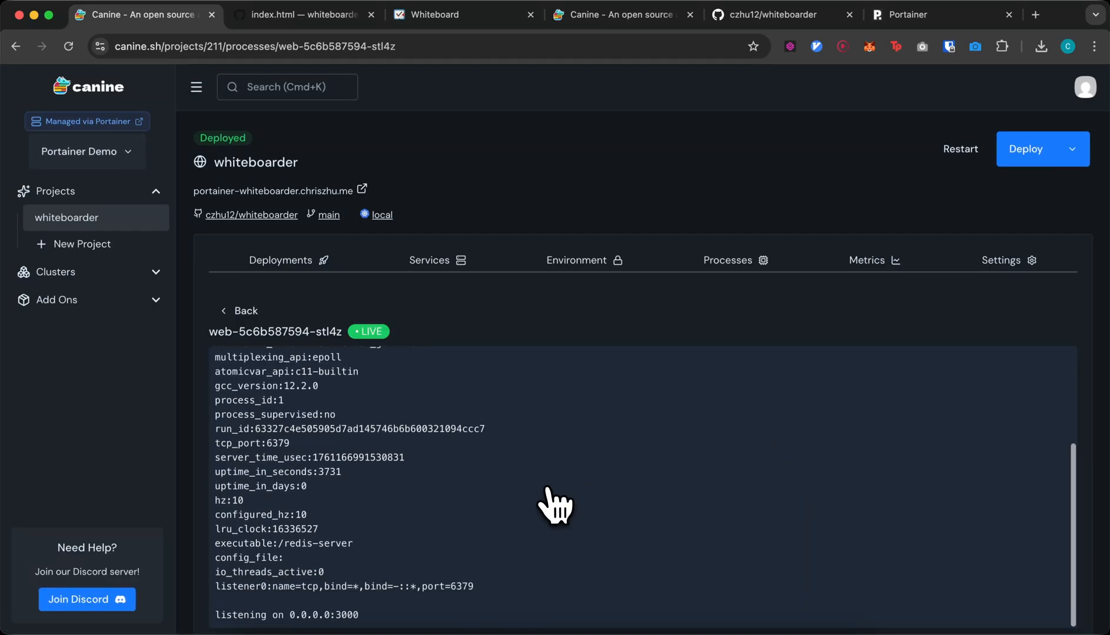
pyautogui.scroll(-3, 506, 406)
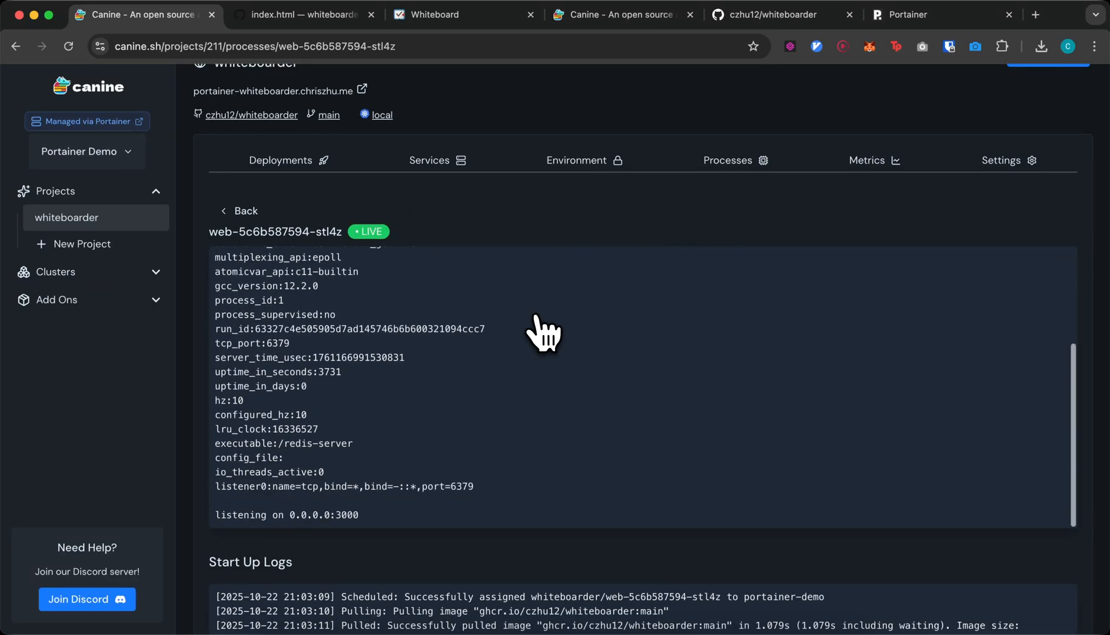
pyautogui.scroll(3, 459, 264)
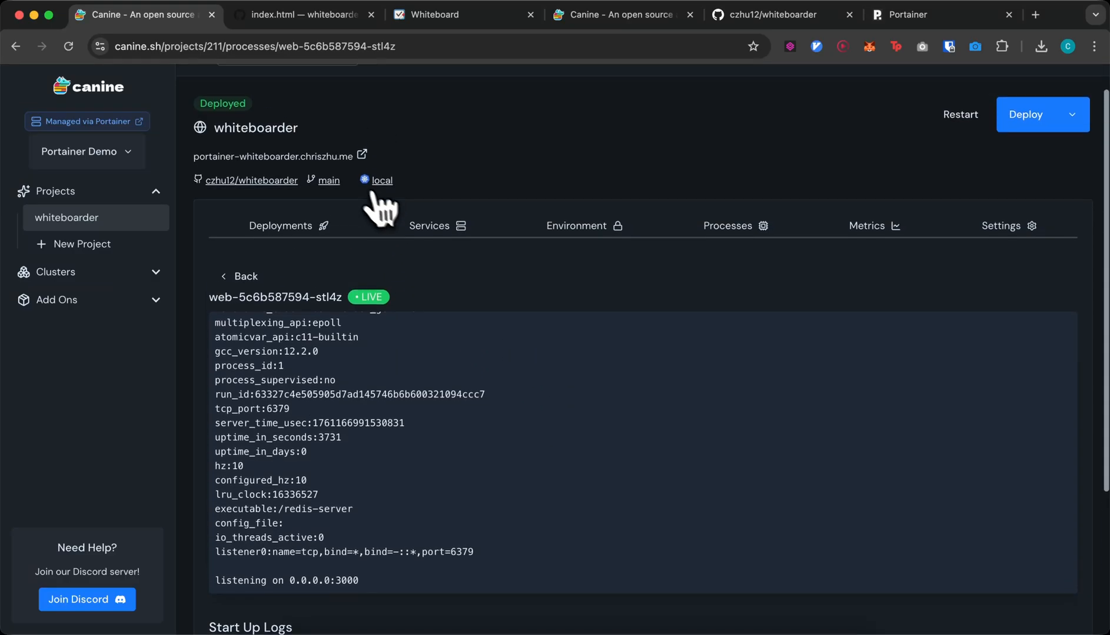
# - Test the deployed whiteboard site with a freehand stroke, then return to Canine
pyautogui.click(340, 176)
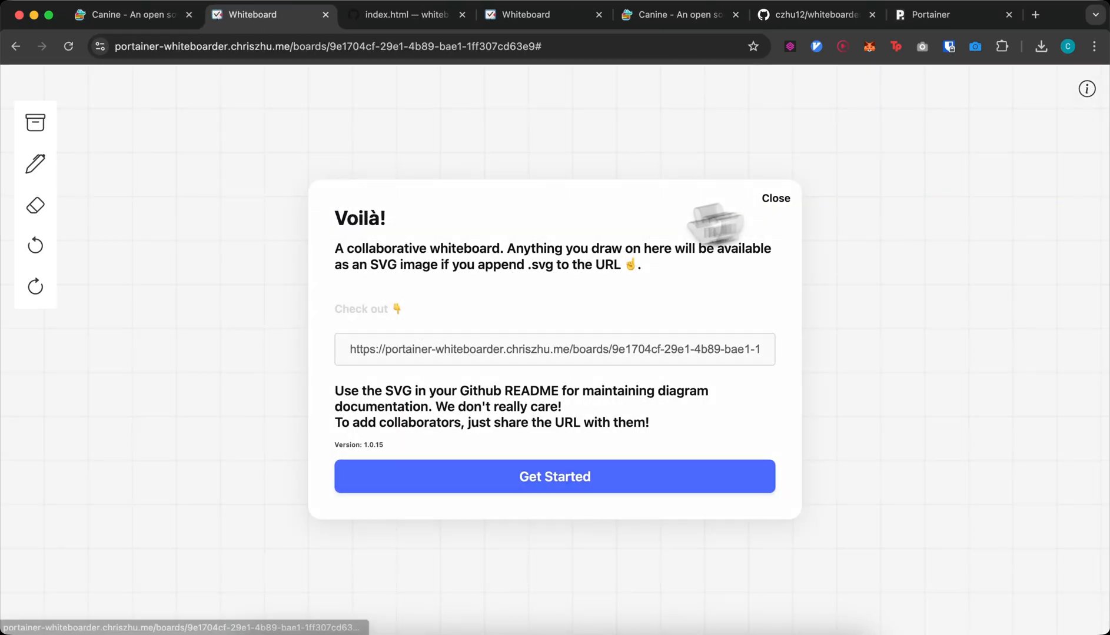
pyautogui.click(775, 198)
pyautogui.moveTo(452, 257); pyautogui.dragTo(641, 448)
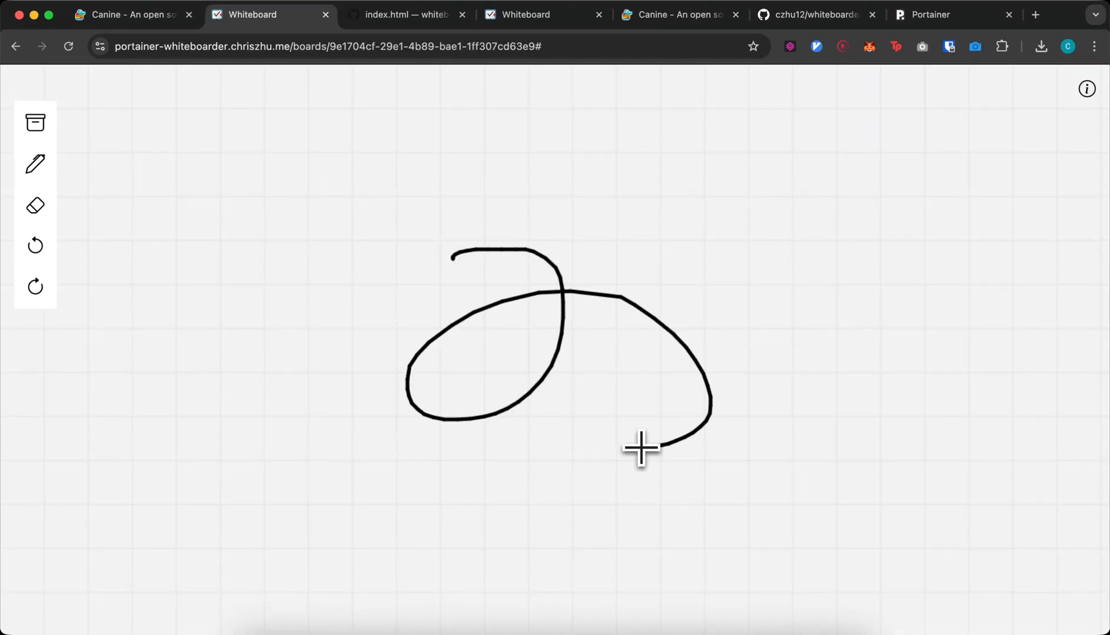
pyautogui.hotkey('ctrl', 'shift', 'Tab')
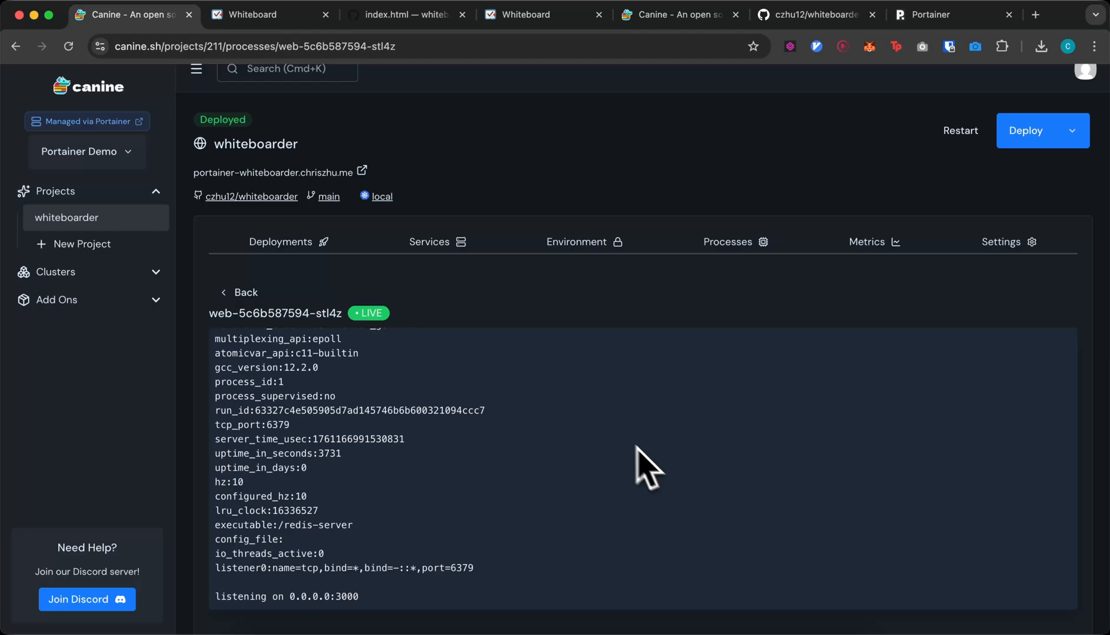
# - Show the whiteboarder services and expand the web service's settings
pyautogui.click(483, 258)
pyautogui.click(468, 393)
pyautogui.scroll(-5, 471, 396)
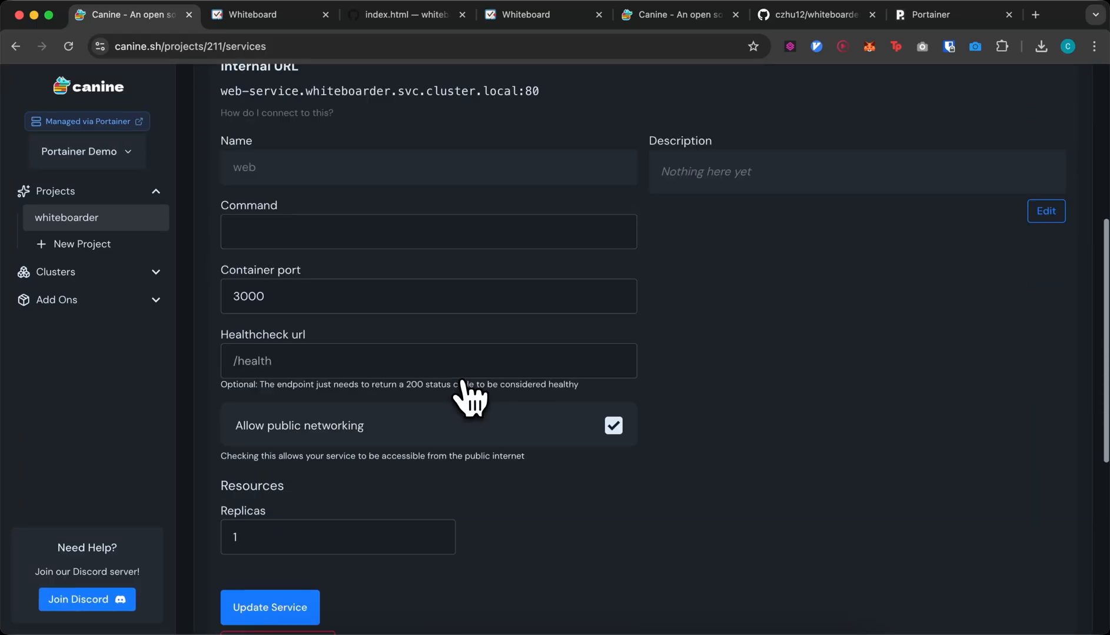
pyautogui.scroll(2, 328, 372)
pyautogui.scroll(-1, 327, 371)
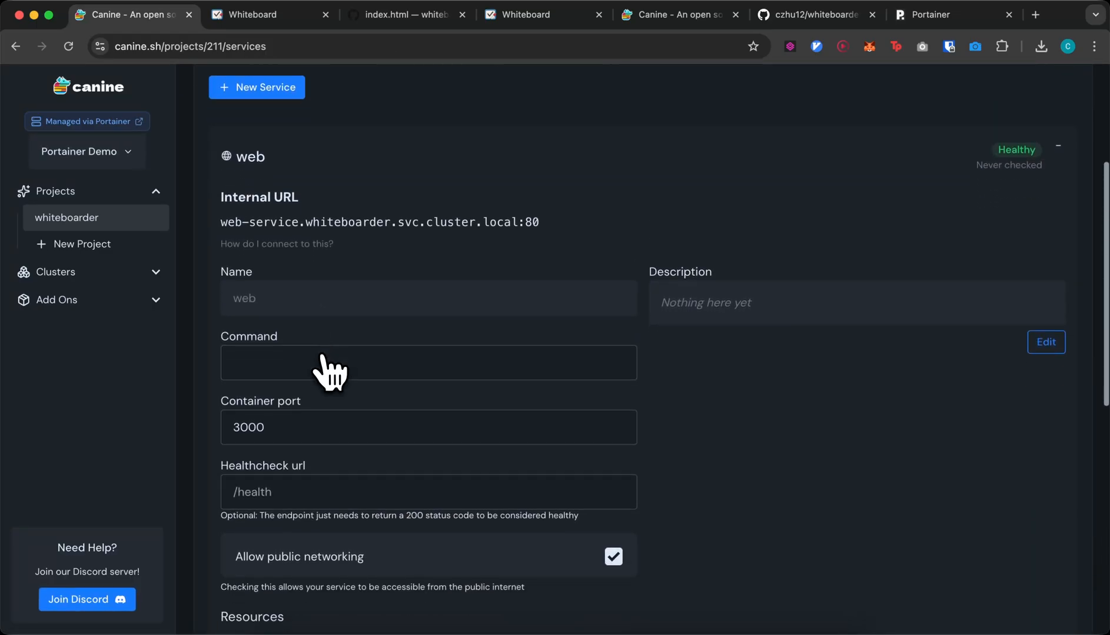
pyautogui.scroll(1, 317, 471)
# - Start a new service, trying Background worker, then settling on Web service
pyautogui.click(290, 125)
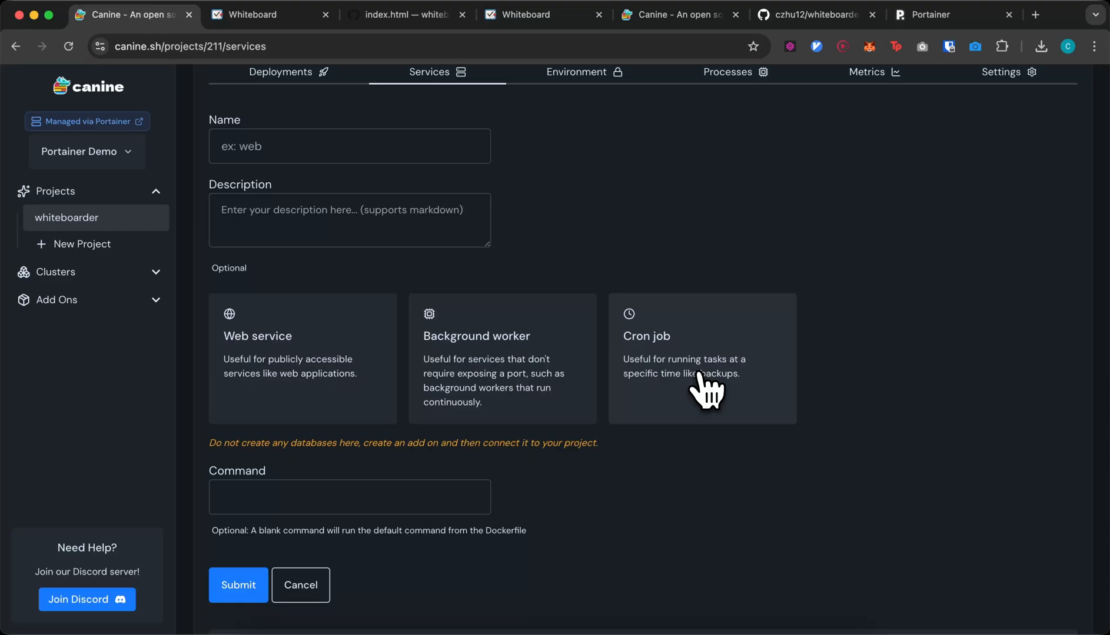
pyautogui.click(503, 354)
pyautogui.click(341, 341)
pyautogui.scroll(-1, 364, 415)
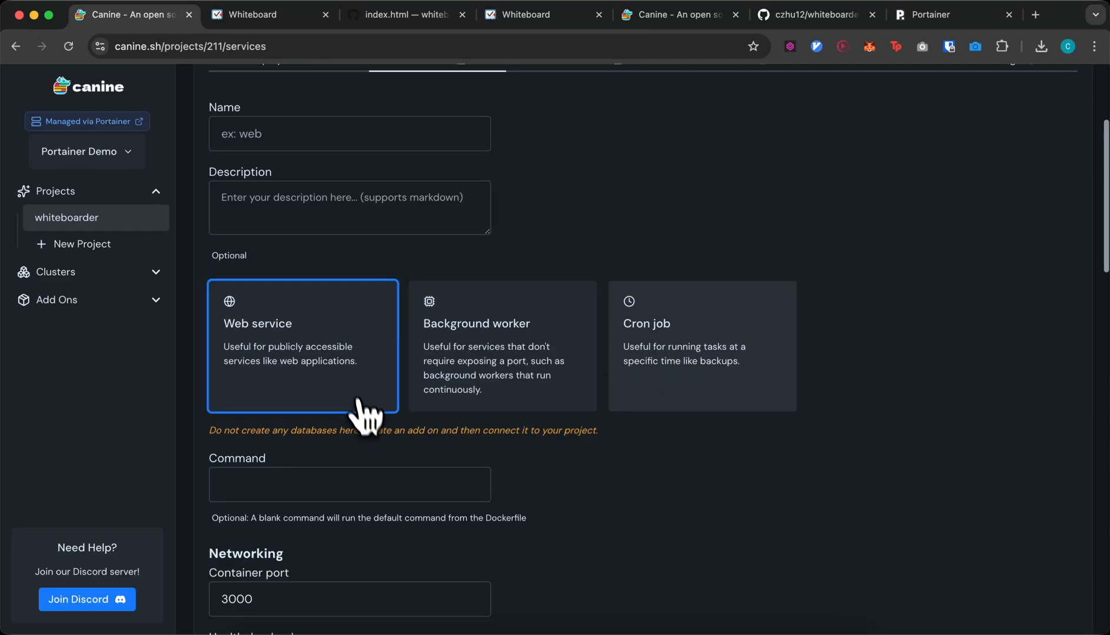
pyautogui.scroll(-5, 365, 414)
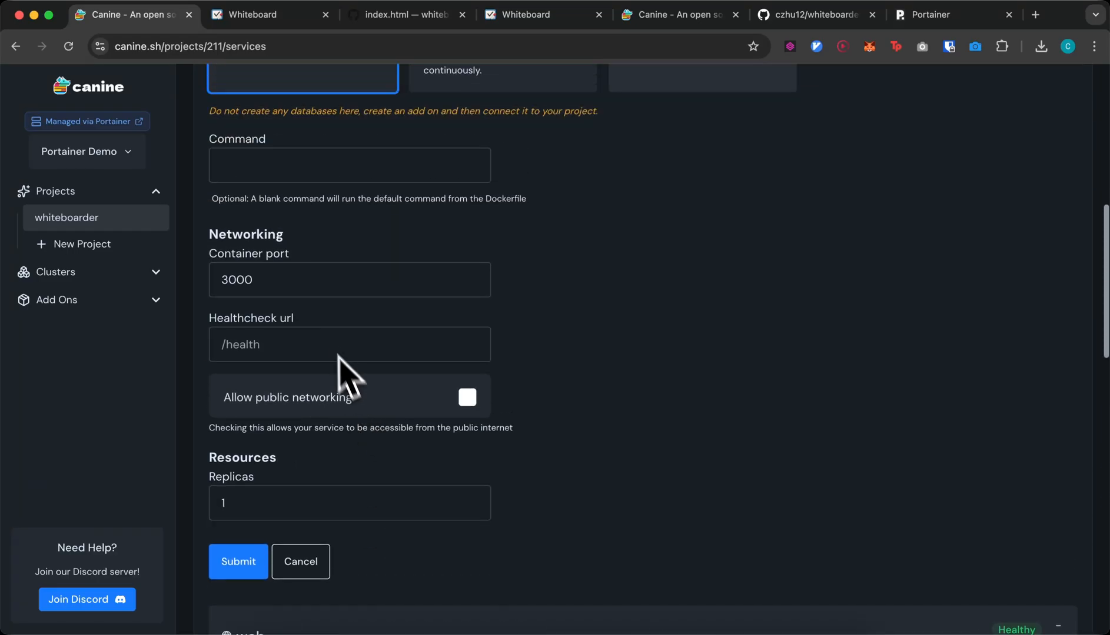
pyautogui.moveTo(293, 318); pyautogui.dragTo(197, 325)
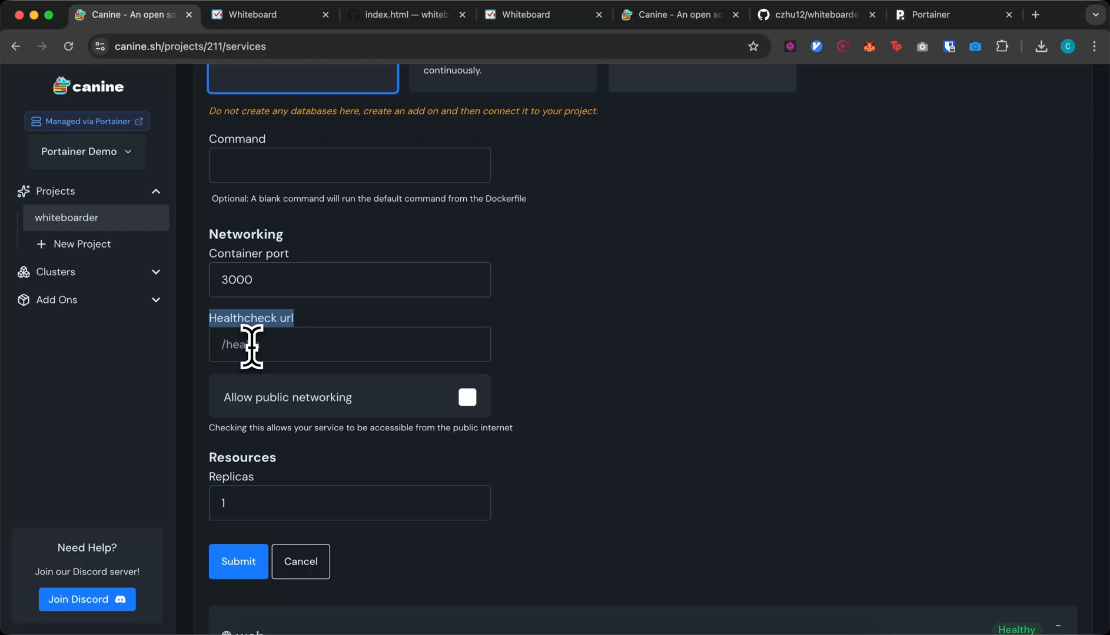
# - Try editing the new service's Healthcheck url, dismissing its suggestions
pyautogui.click(251, 347)
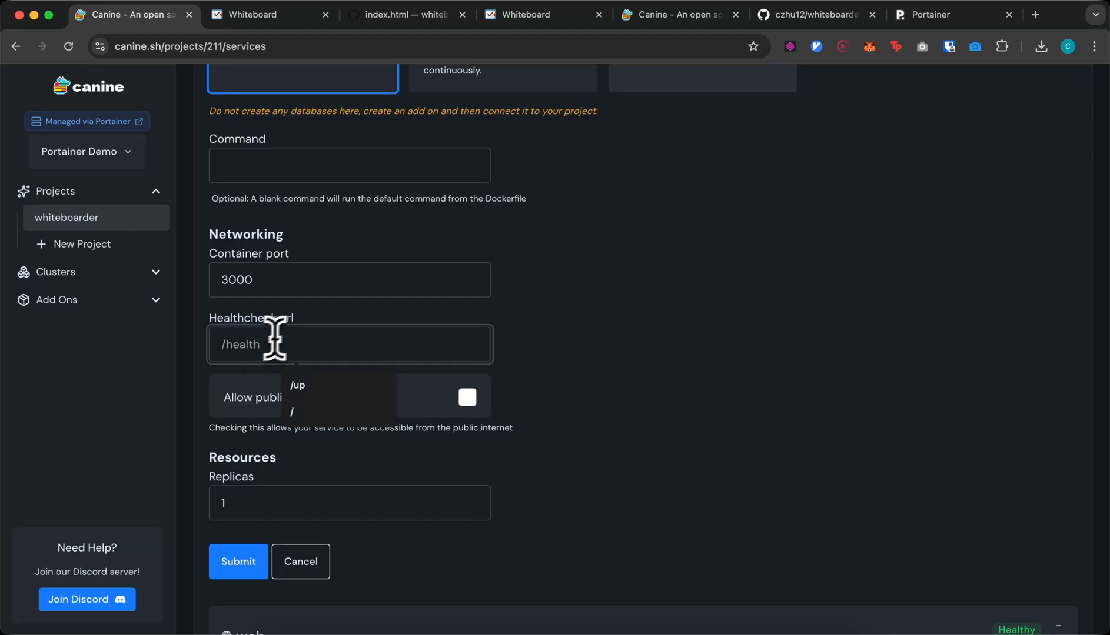
pyautogui.click(303, 317)
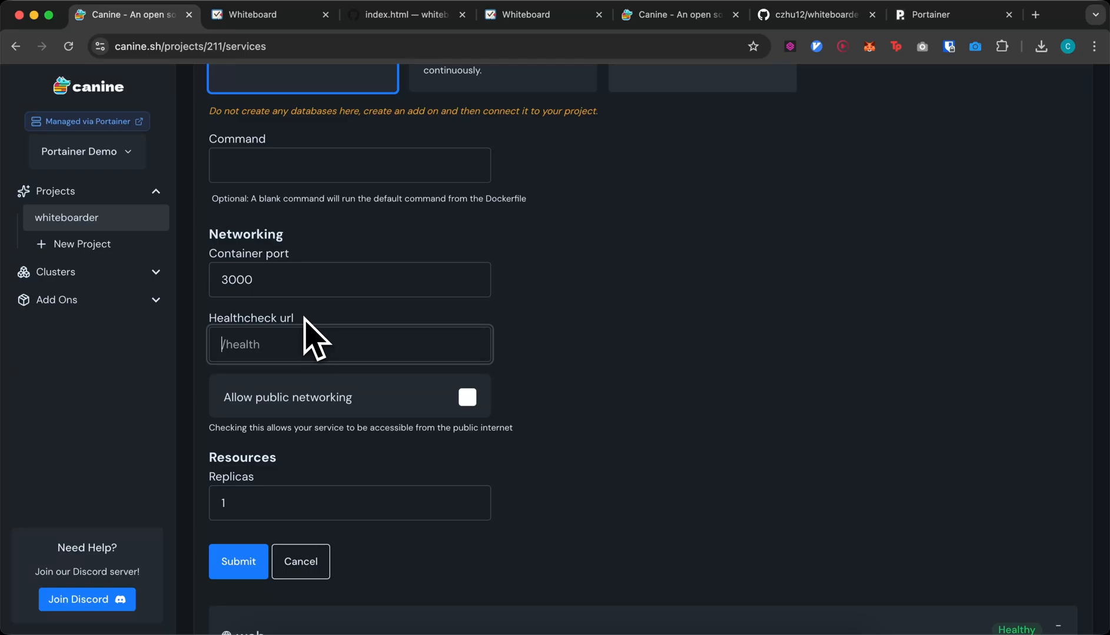
pyautogui.click(292, 333)
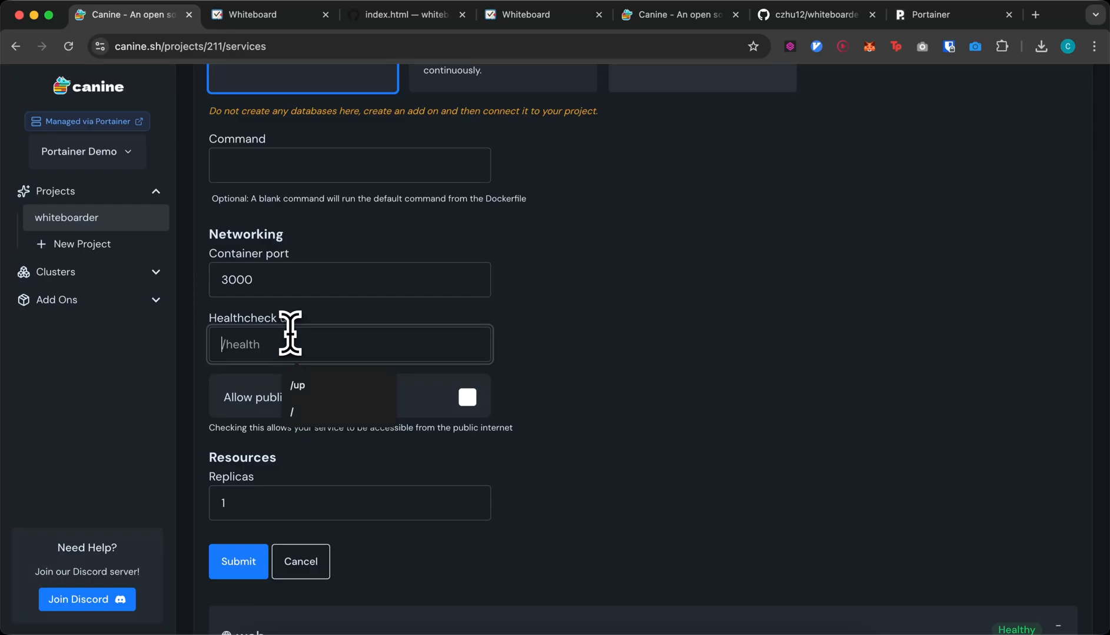
pyautogui.press('Escape')
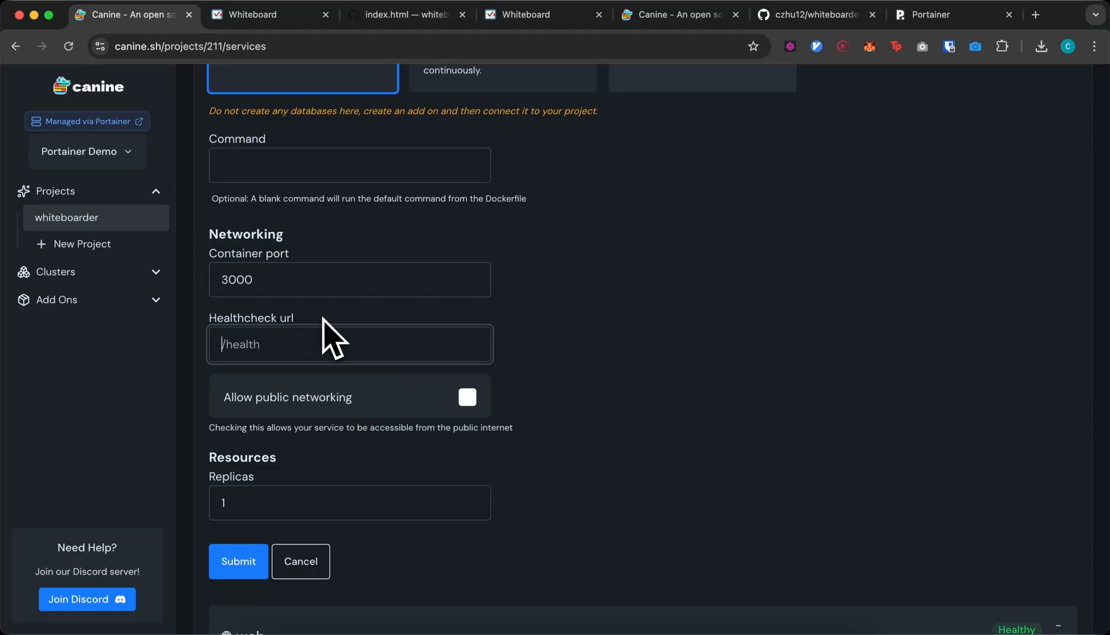
pyautogui.scroll(-3, 322, 322)
pyautogui.scroll(5, 441, 347)
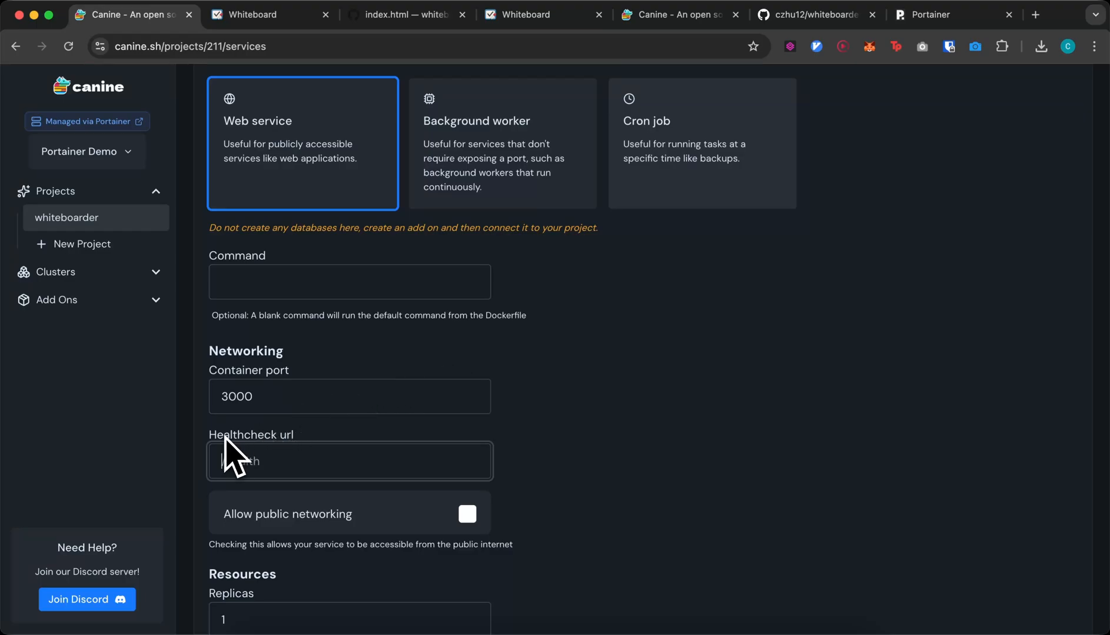
pyautogui.scroll(-5, 236, 456)
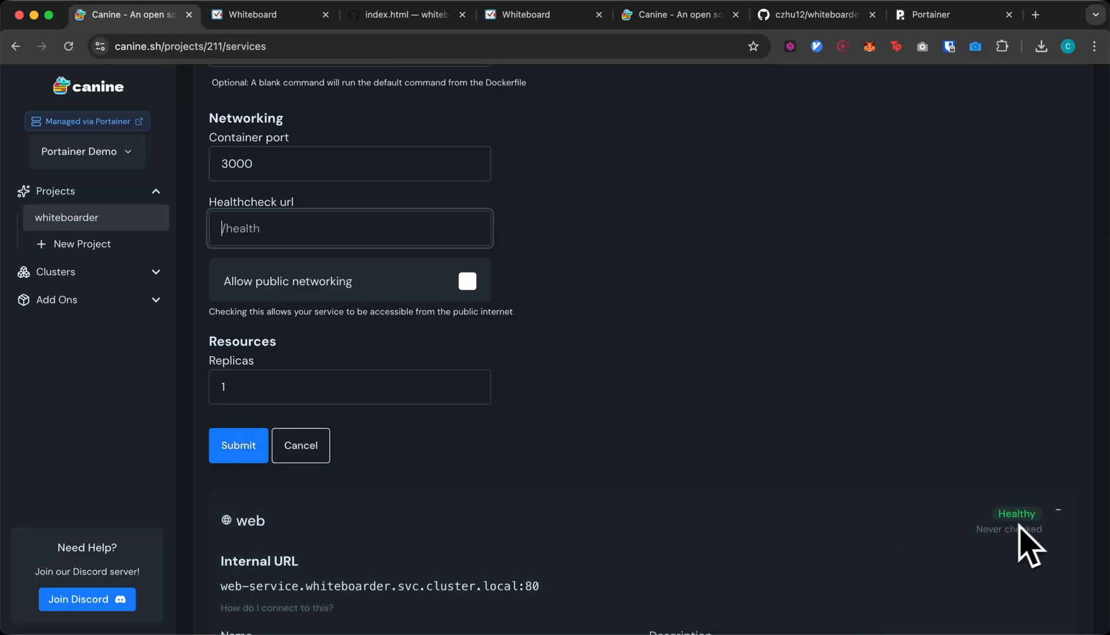
pyautogui.scroll(5, 870, 465)
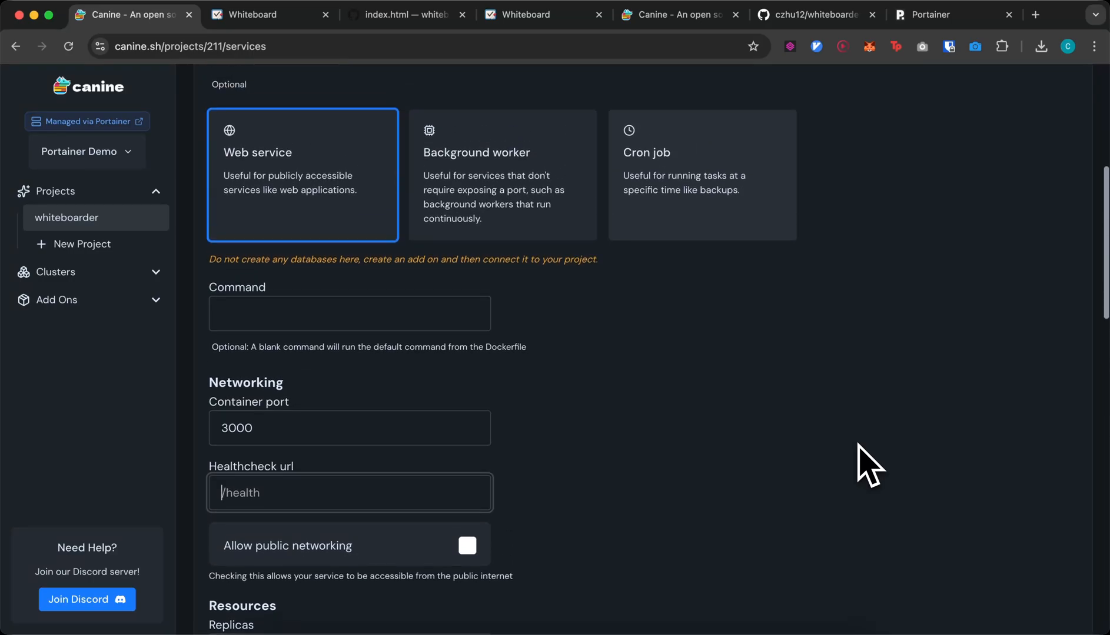
# - Switch the new service to Background worker and try its Command field
pyautogui.click(550, 200)
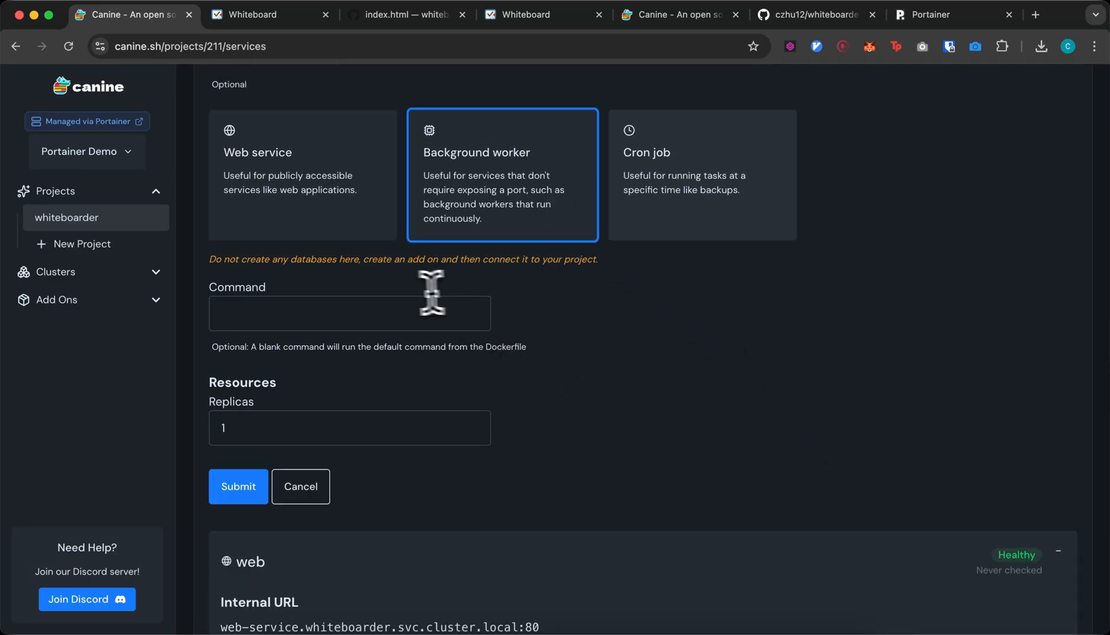
pyautogui.click(379, 309)
pyautogui.click(559, 322)
pyautogui.click(428, 312)
pyautogui.scroll(2, 428, 312)
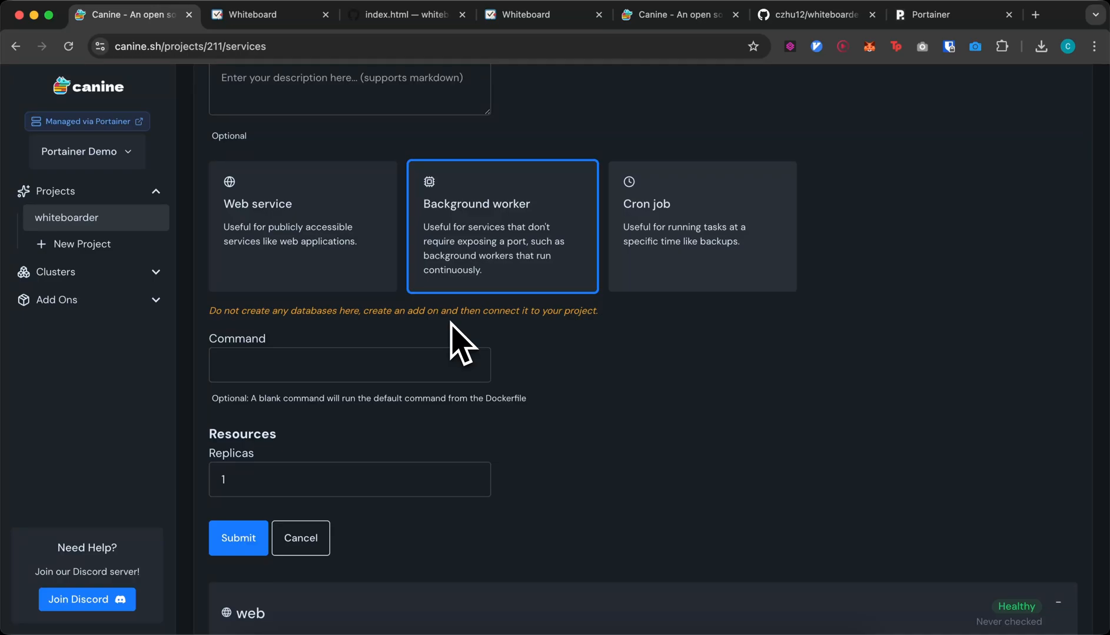
# - Make it a Cron job with command ls and schedule * * * * *
pyautogui.click(657, 267)
pyautogui.click(426, 351)
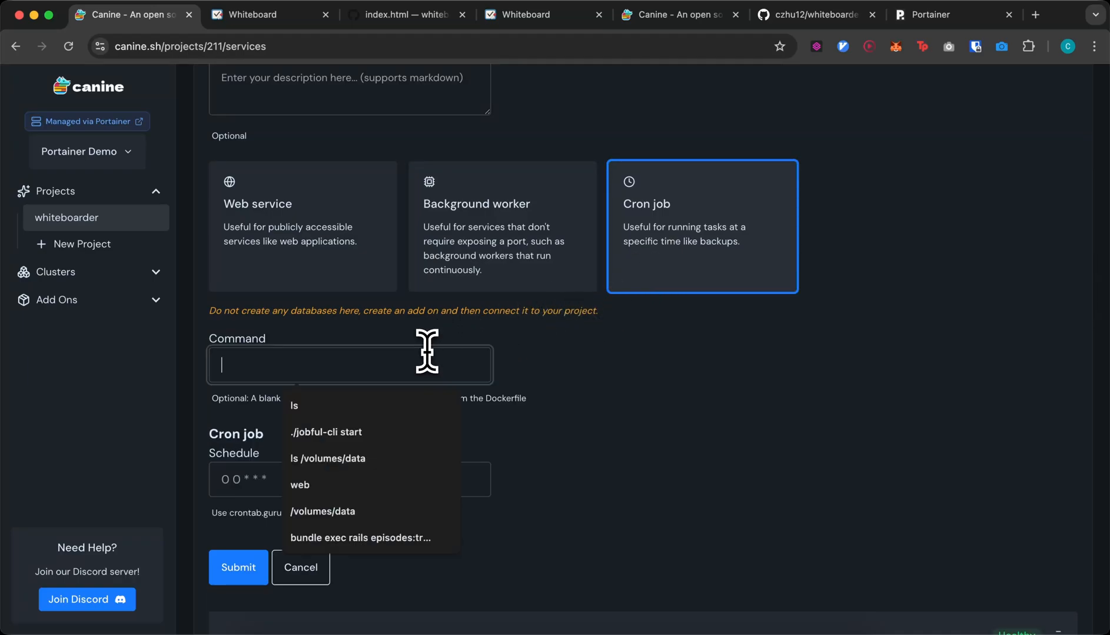
pyautogui.write('ls')
pyautogui.click(345, 478)
pyautogui.write('*')
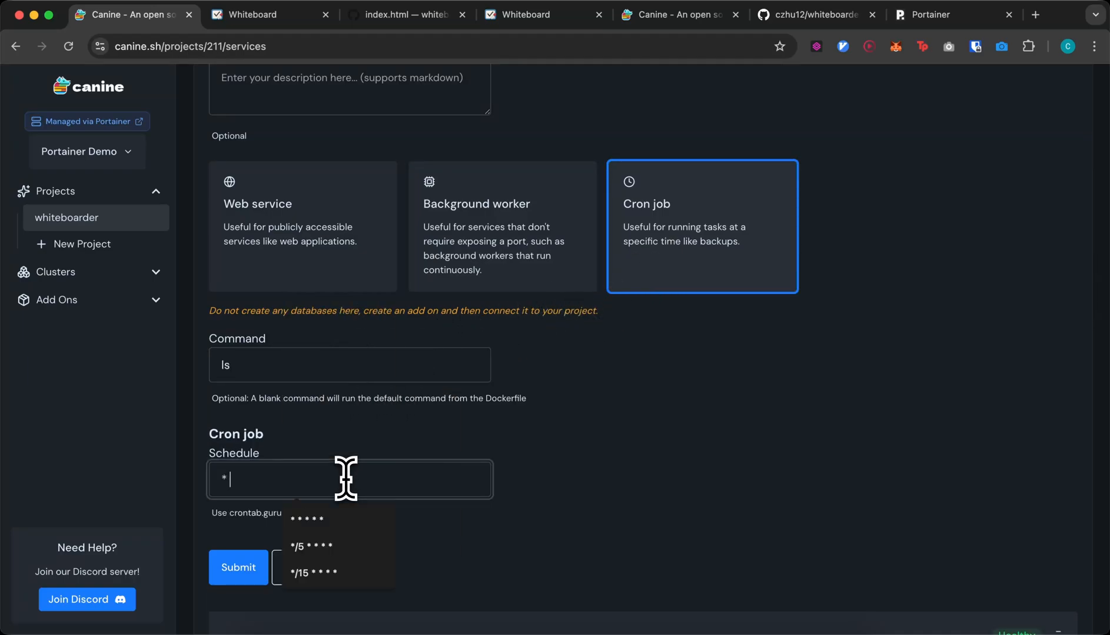
pyautogui.write(' *')
pyautogui.click(339, 518)
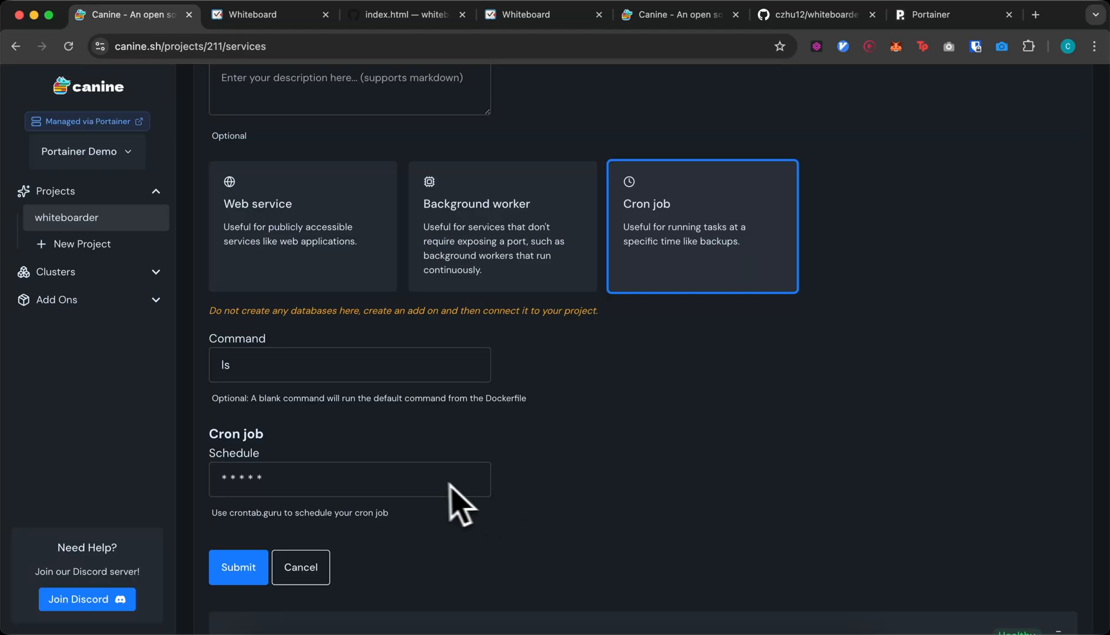
pyautogui.scroll(1, 434, 508)
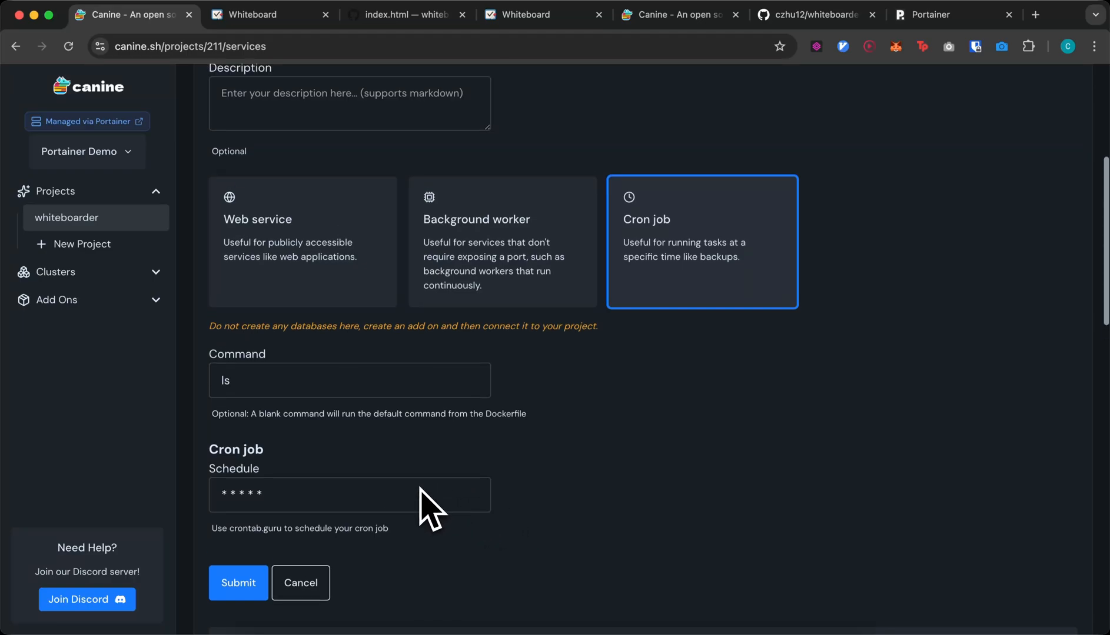
# - Name the service 'cron' and submit it
pyautogui.doubleClick(384, 393)
pyautogui.scroll(1, 389, 393)
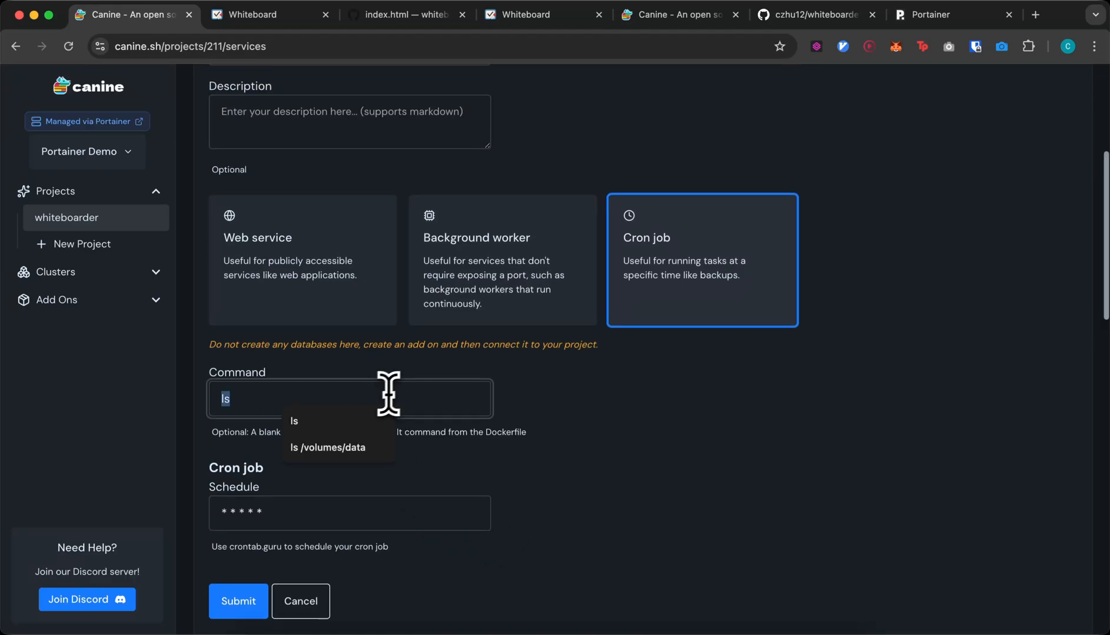
pyautogui.scroll(4, 404, 377)
pyautogui.click(331, 112)
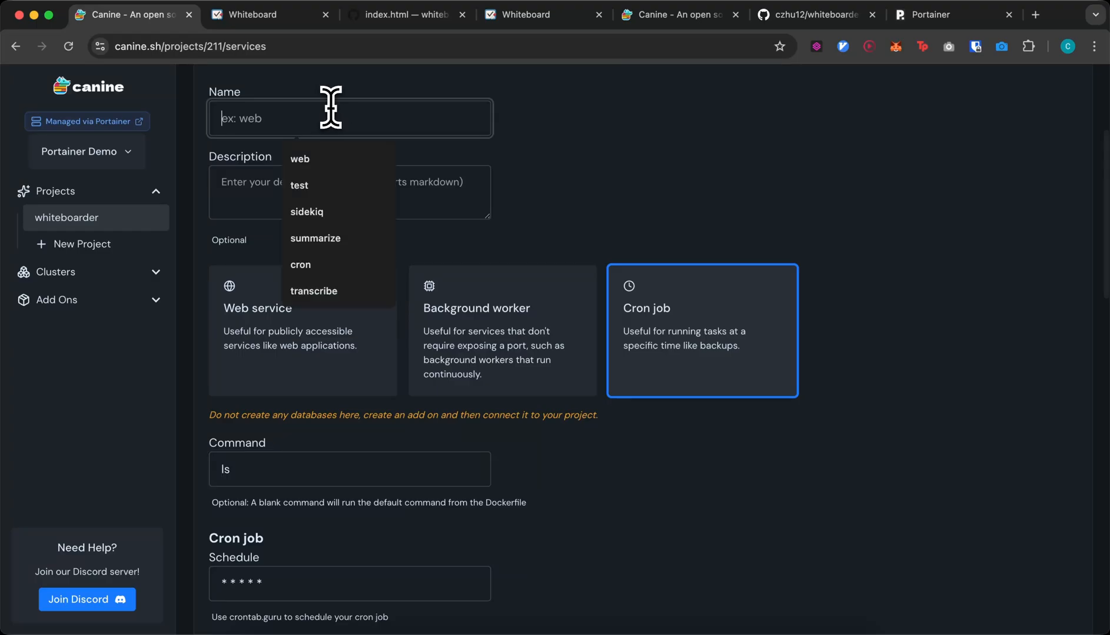
pyautogui.write('cron')
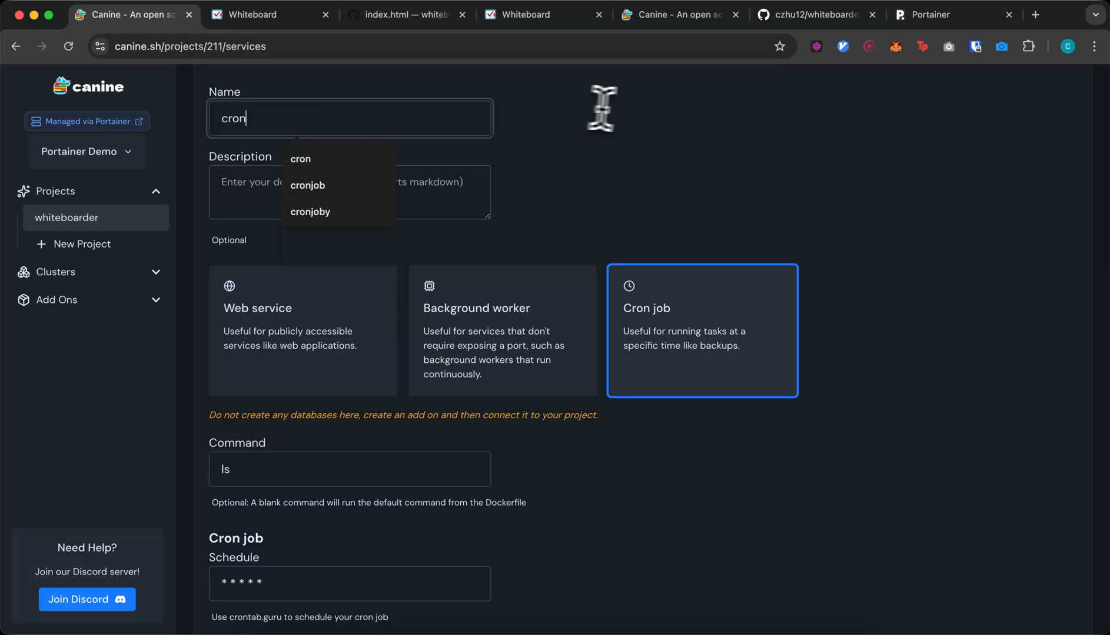
pyautogui.click(625, 121)
pyautogui.scroll(4, 625, 123)
pyautogui.scroll(-6, 560, 205)
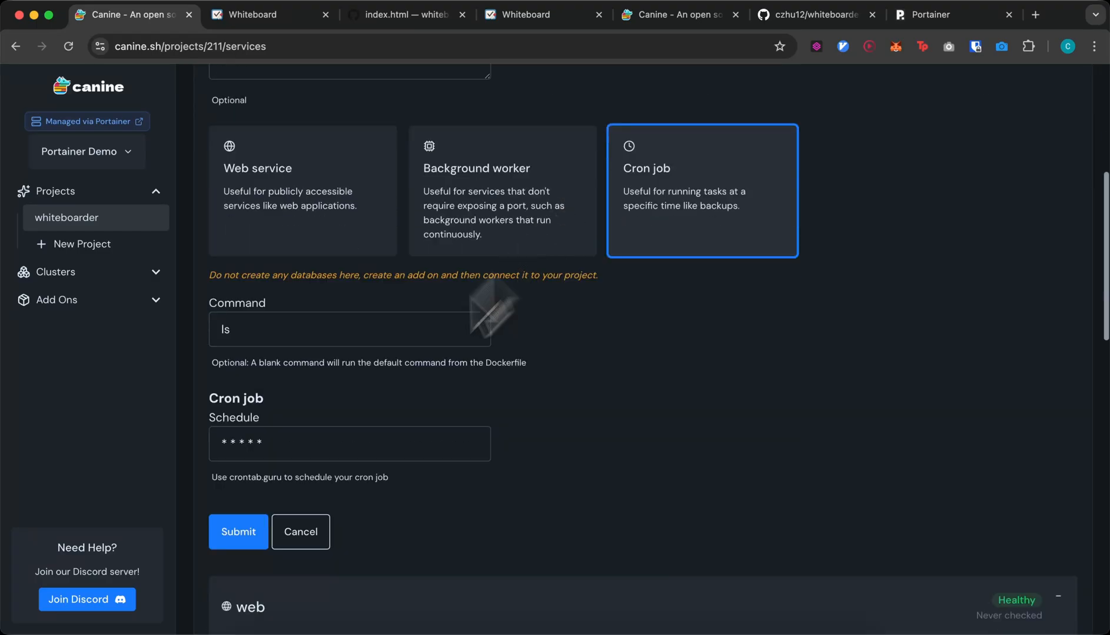
pyautogui.click(251, 530)
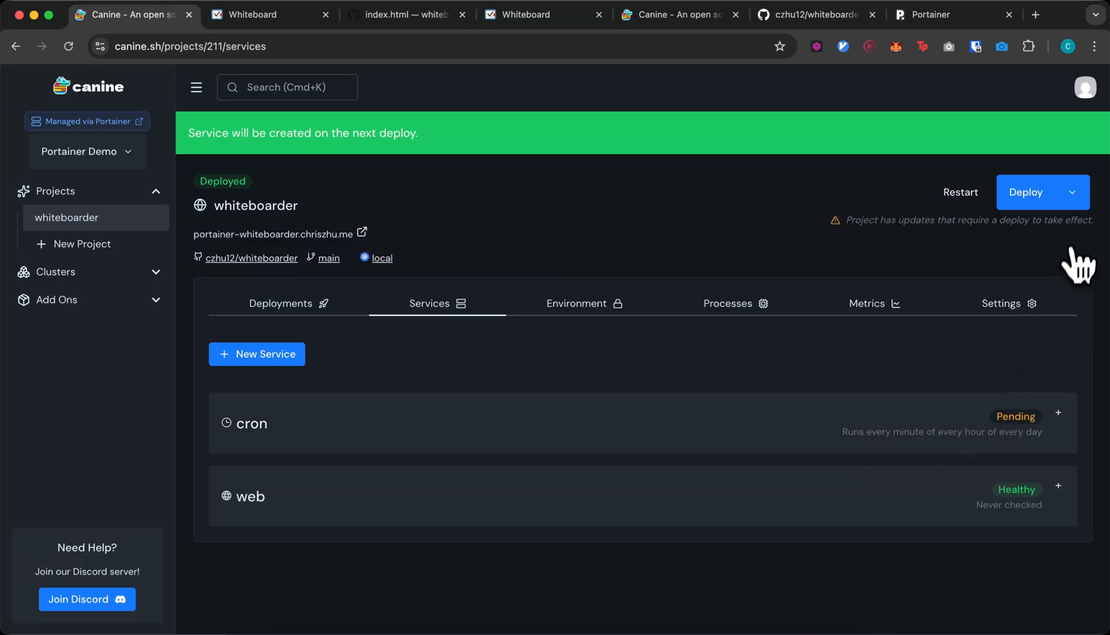
# - Redeploy whiteboarder using Deploy without rebuilding
pyautogui.click(1073, 206)
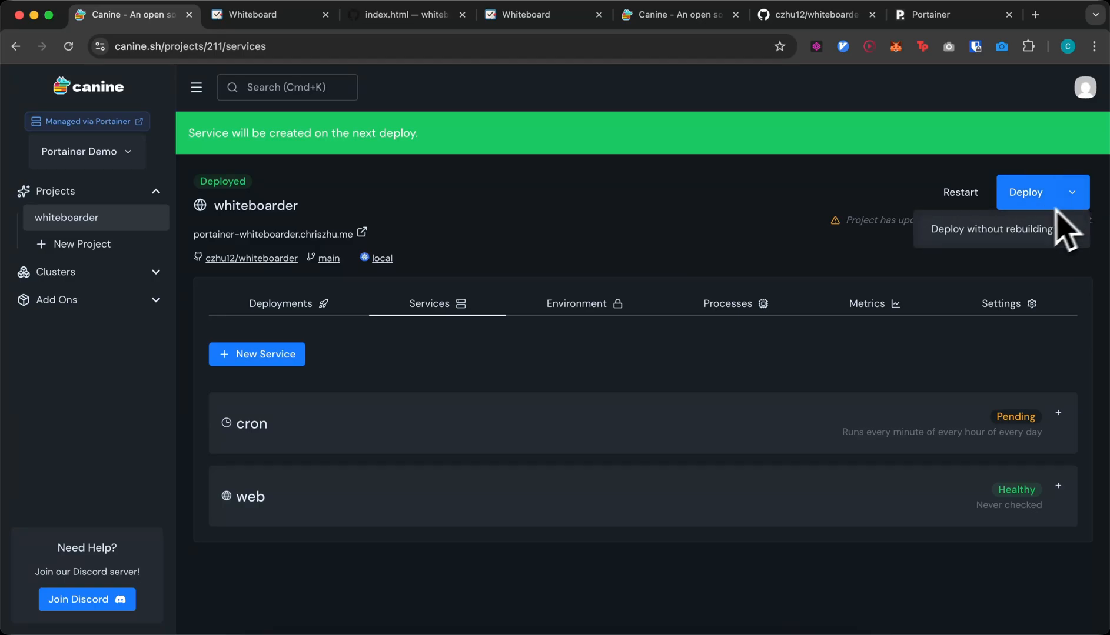
pyautogui.click(1023, 229)
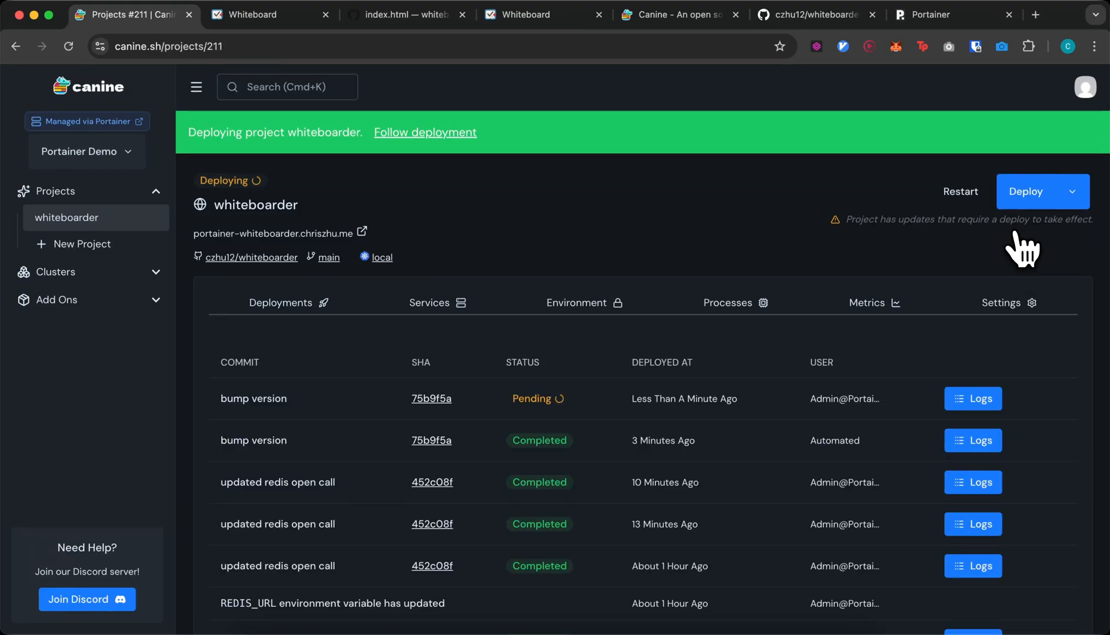
pyautogui.click(974, 400)
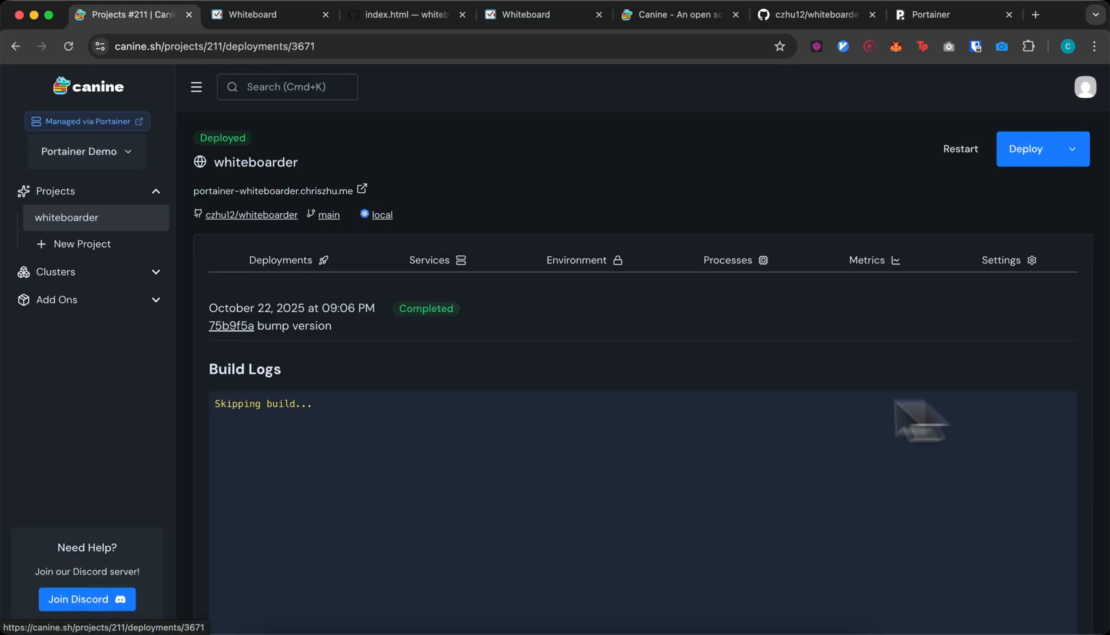
pyautogui.scroll(-10, 247, 442)
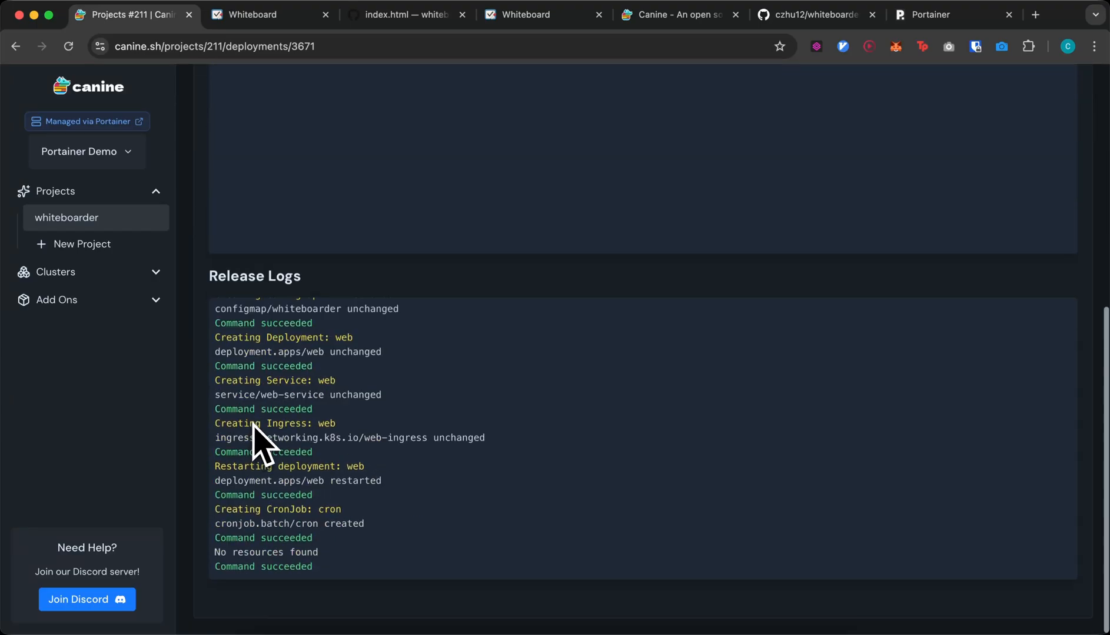
pyautogui.scroll(2, 371, 376)
pyautogui.scroll(-3, 371, 376)
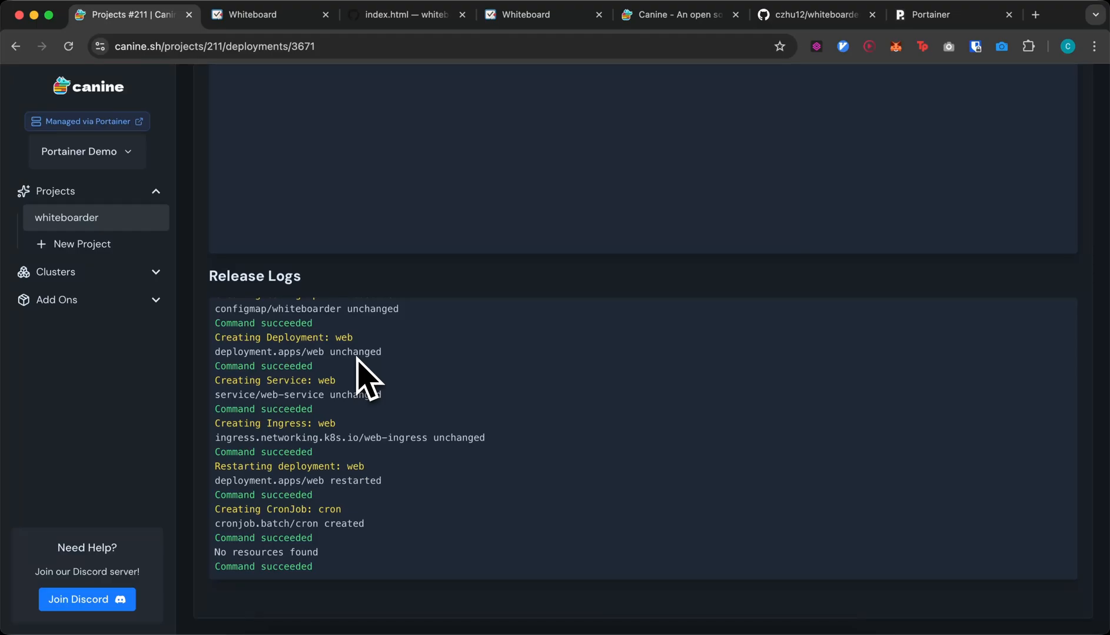
pyautogui.scroll(10, 362, 341)
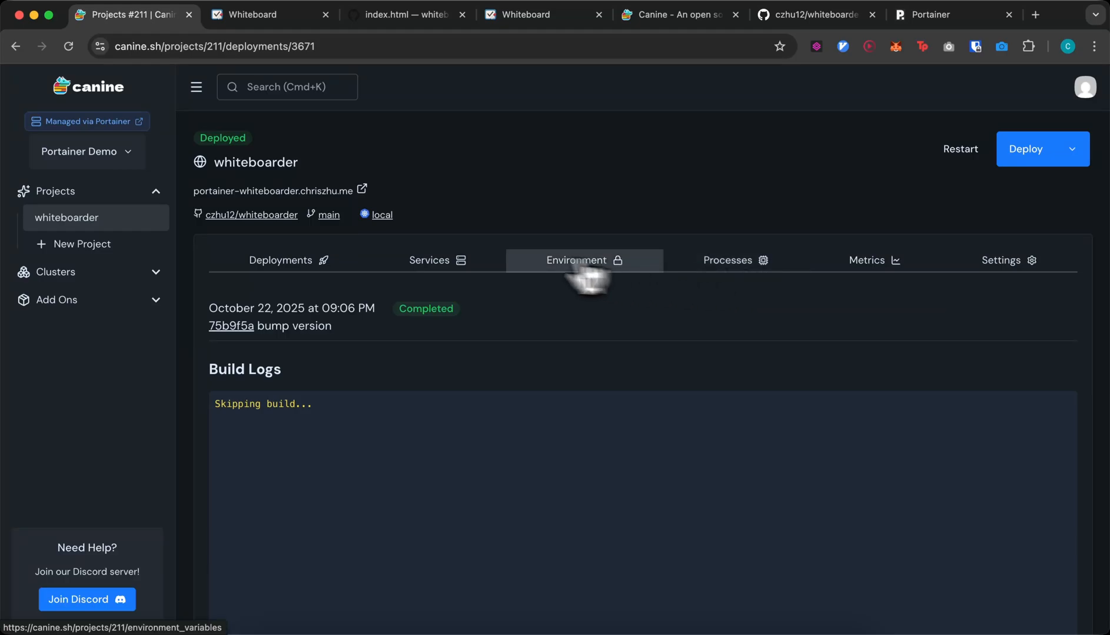
# - Expand the cron service's details, which note the job hasn't run yet
pyautogui.click(484, 259)
pyautogui.click(486, 368)
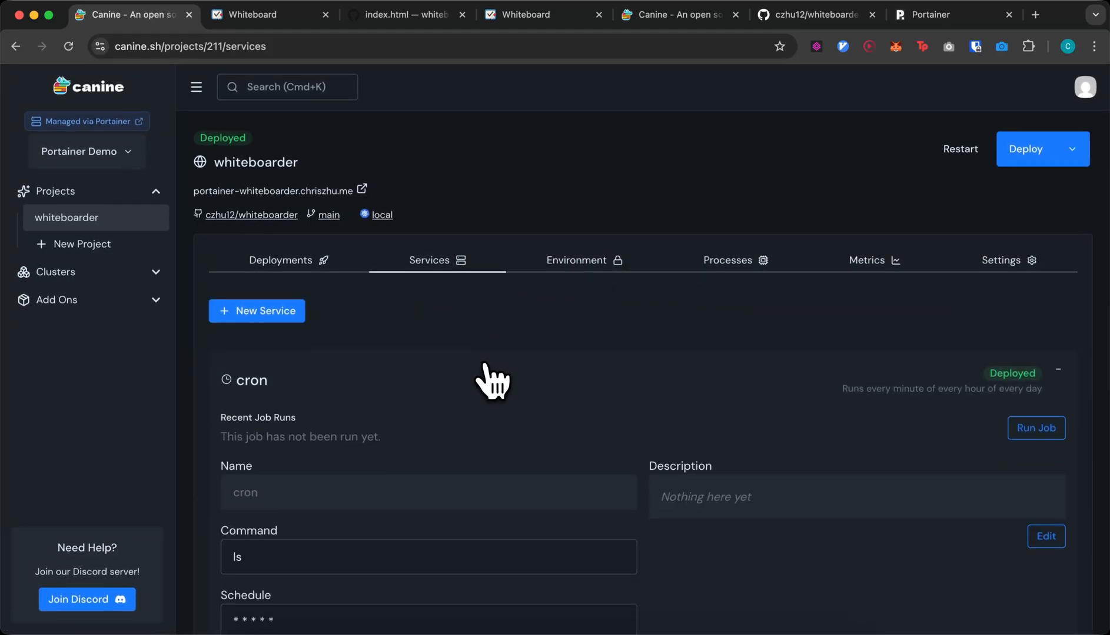
pyautogui.scroll(-2, 485, 366)
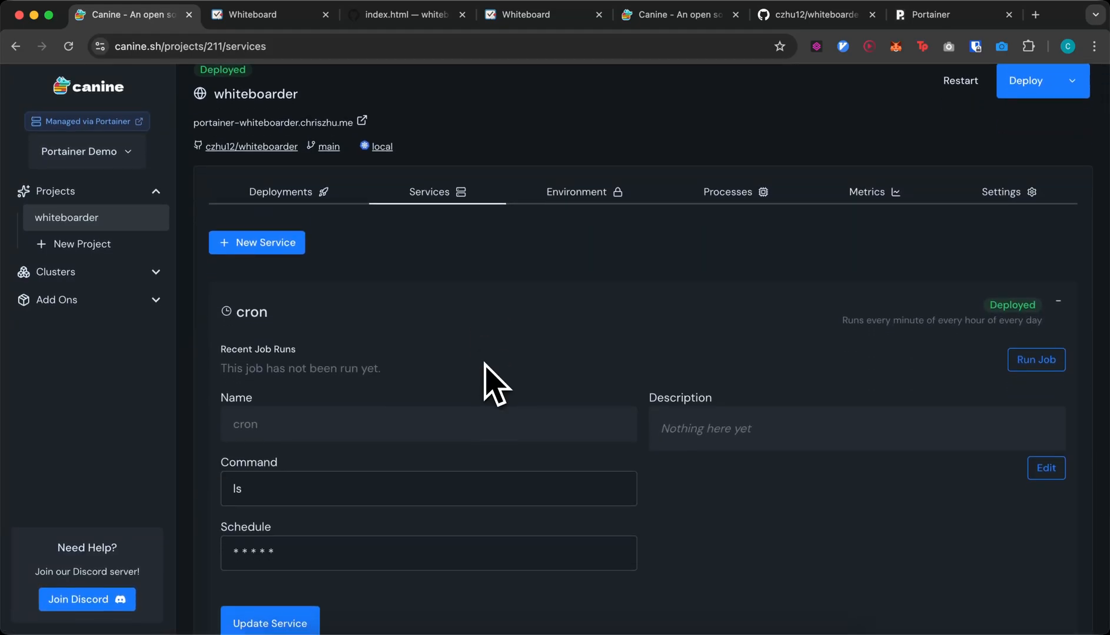
pyautogui.moveTo(341, 397); pyautogui.dragTo(221, 359)
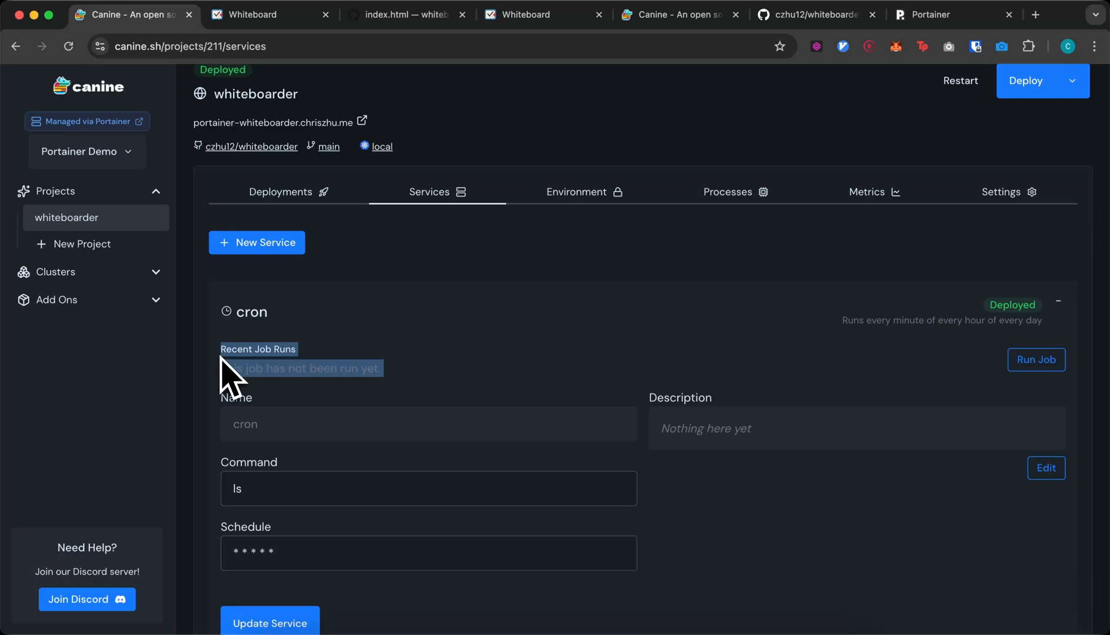
pyautogui.click(221, 358)
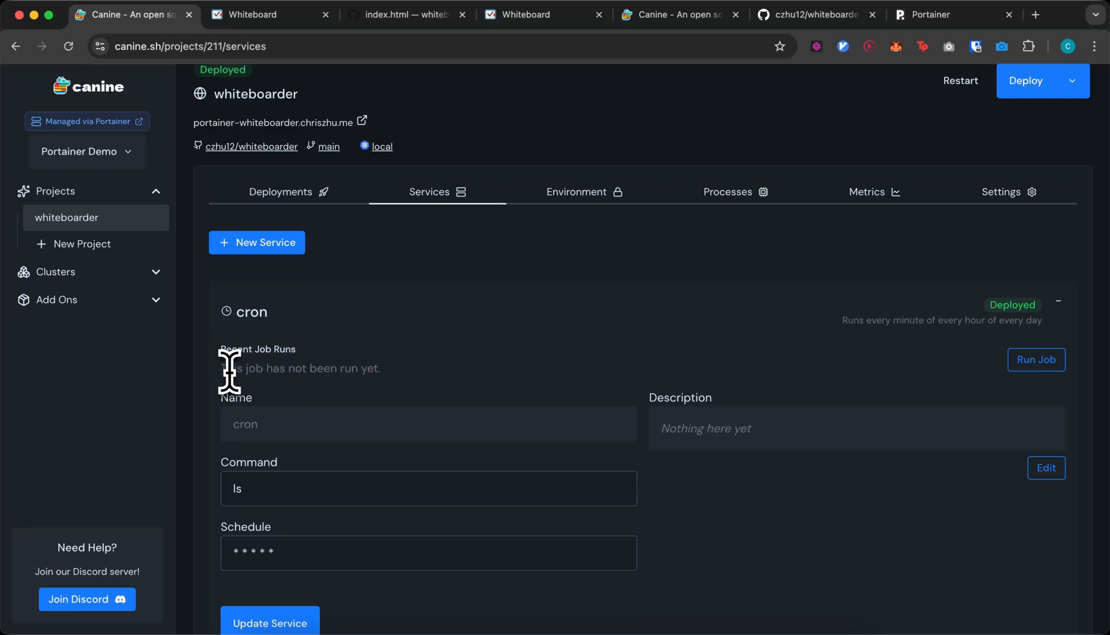
pyautogui.moveTo(222, 369); pyautogui.dragTo(396, 388)
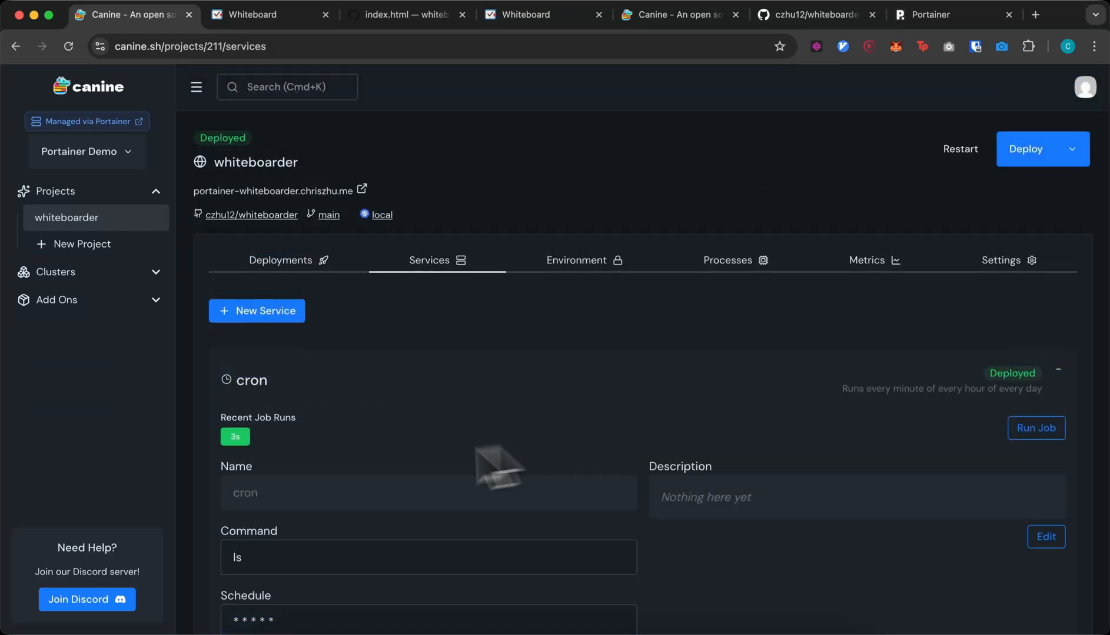
# - Reload and expand cron again to see its first successful 3s job run
pyautogui.moveTo(232, 440)
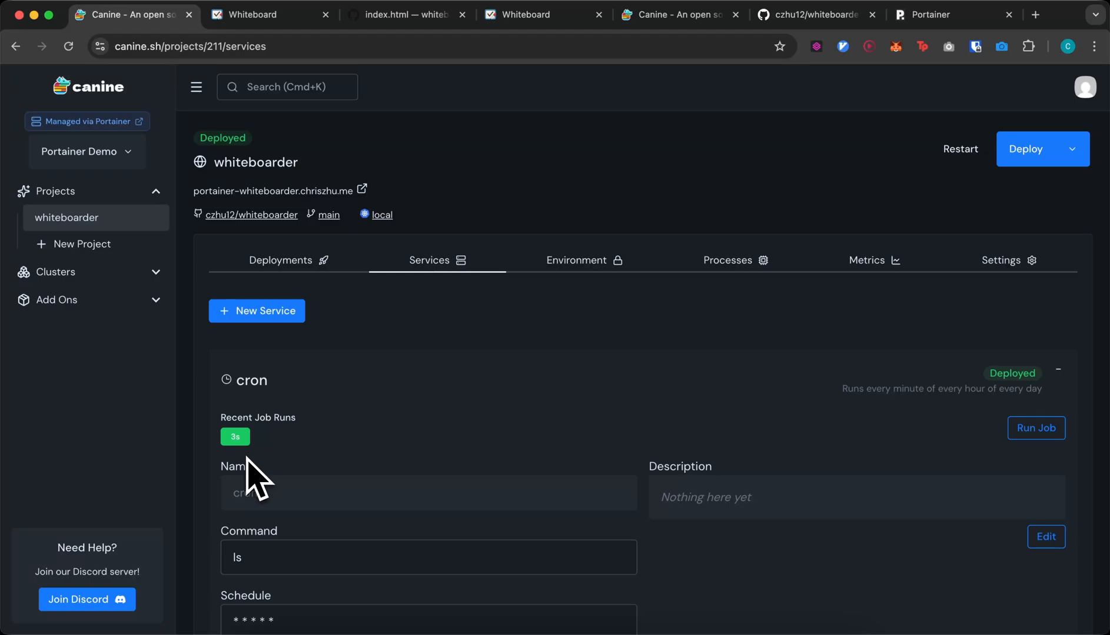
pyautogui.press('super+r')
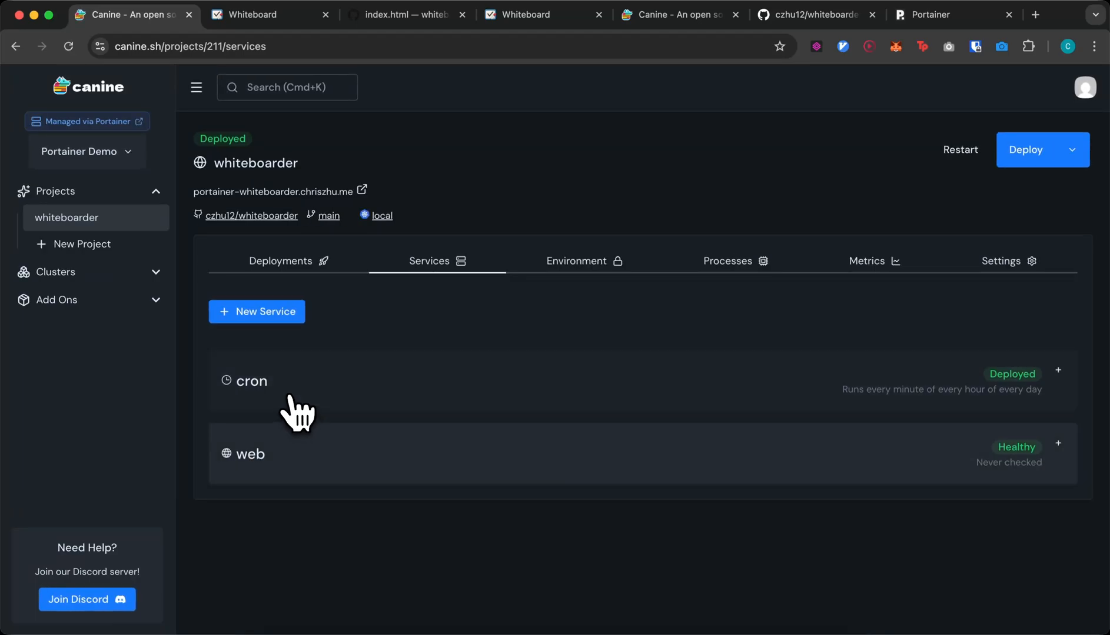
pyautogui.click(418, 381)
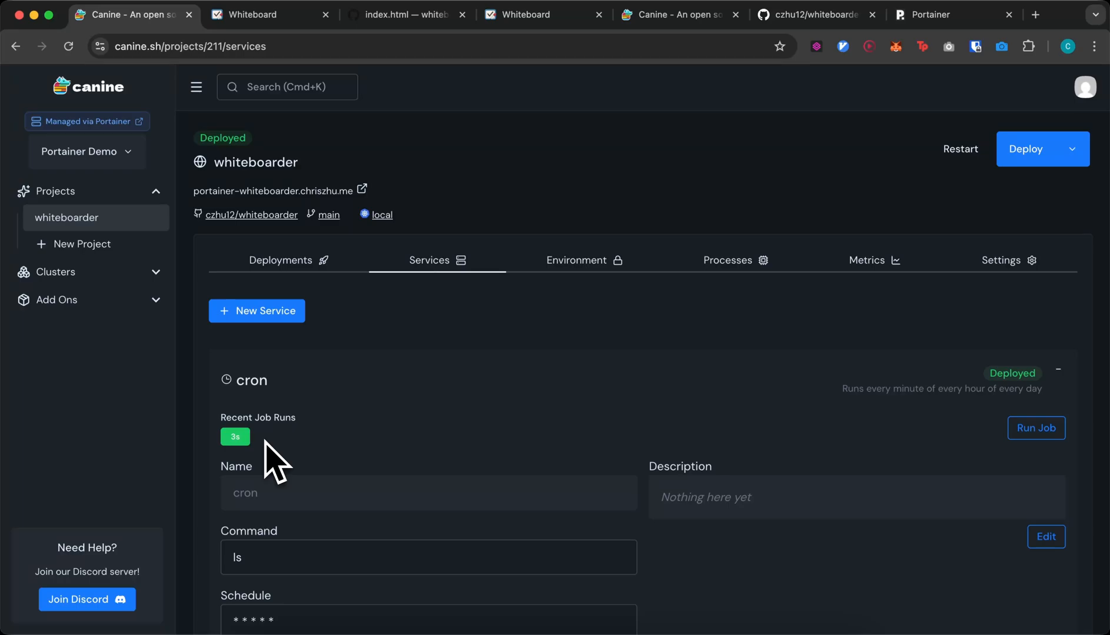
pyautogui.scroll(-3, 271, 460)
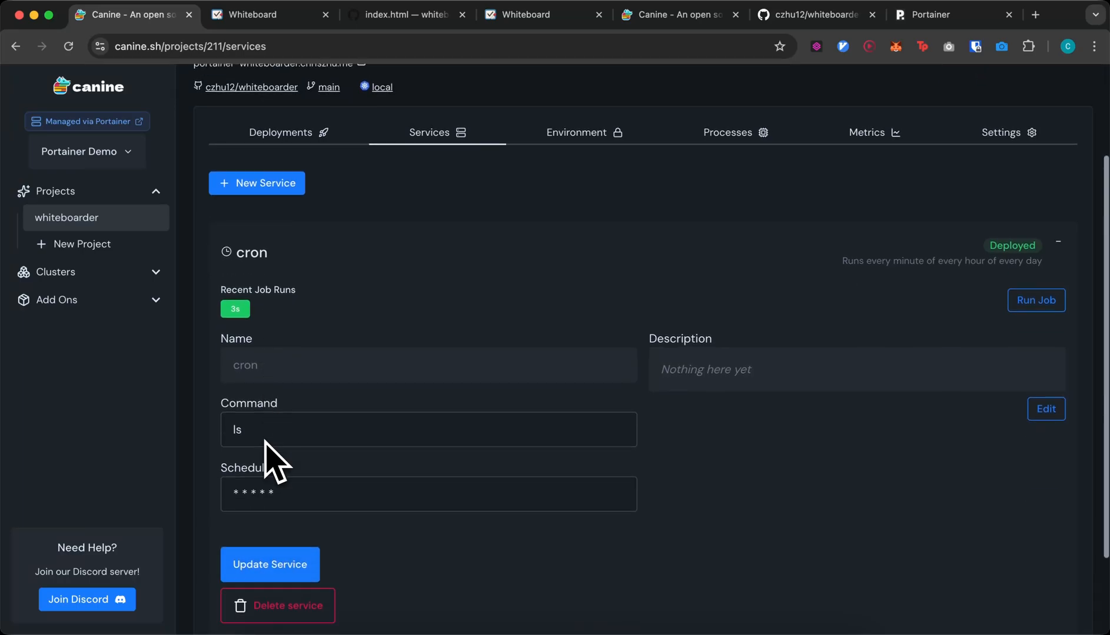
pyautogui.click(320, 486)
pyautogui.click(318, 458)
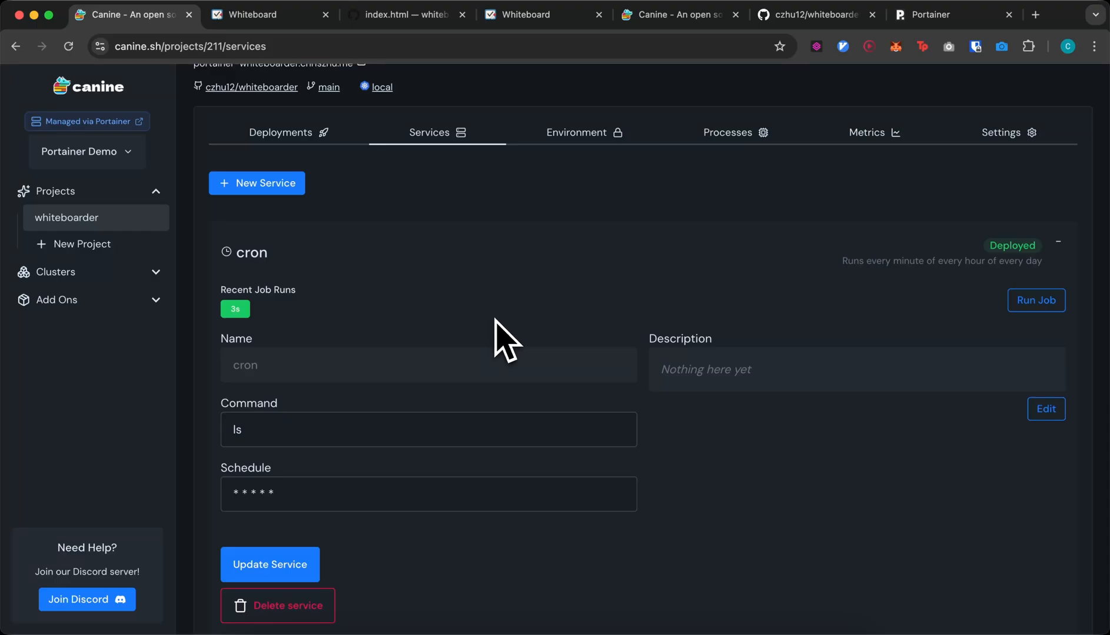
# - Visit the local cluster, return to whiteboarder, and open its local cluster in a new tab
pyautogui.click(91, 276)
pyautogui.click(95, 299)
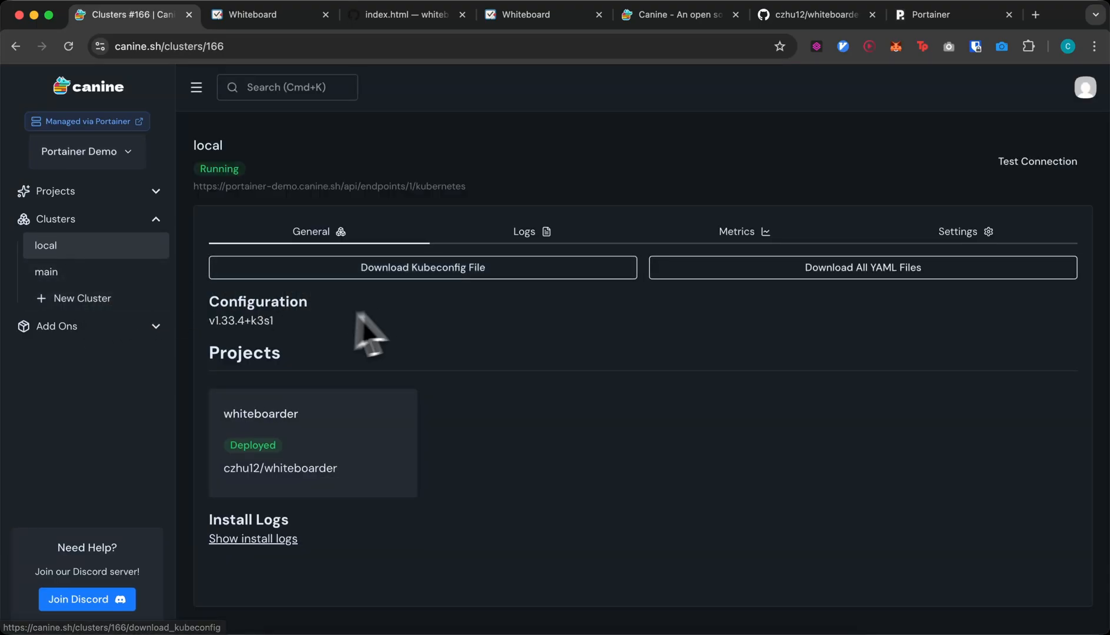
pyautogui.click(80, 194)
pyautogui.click(71, 218)
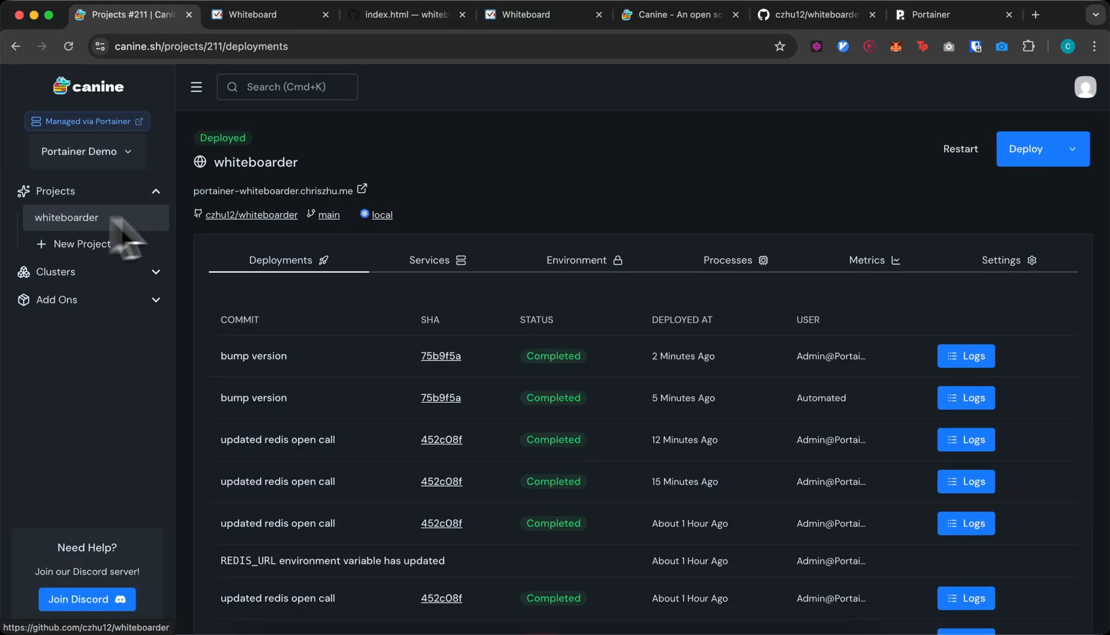
pyautogui.click(383, 216)
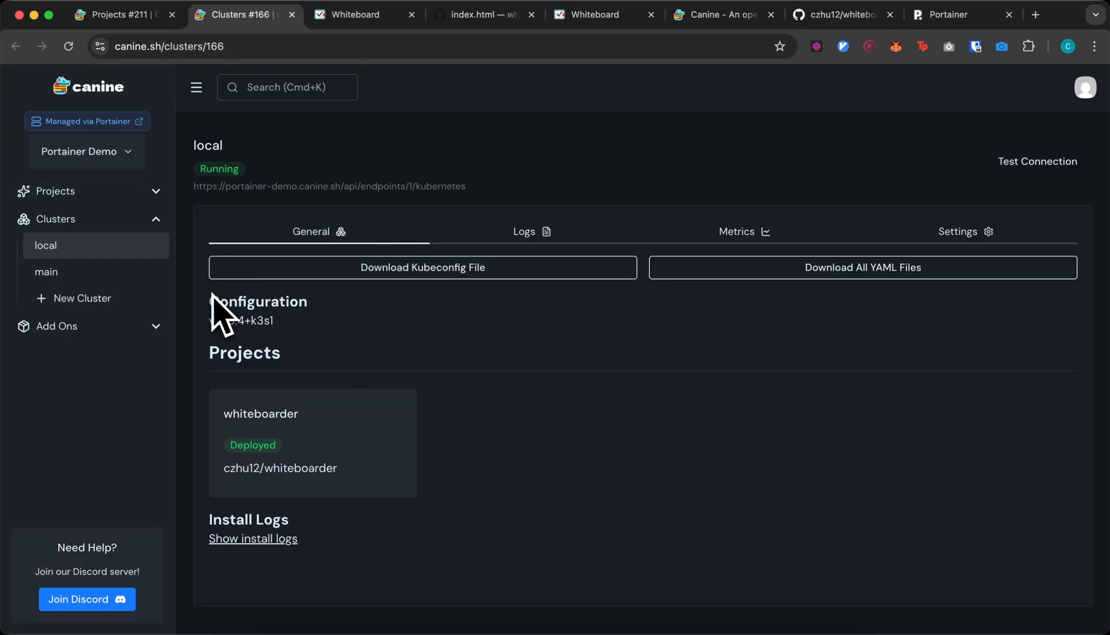
pyautogui.moveTo(194, 186); pyautogui.dragTo(467, 194)
pyautogui.click(468, 193)
# - Open the managing Portainer dashboard in a new tab, then return to the Clusters #166 tab
pyautogui.click(85, 122)
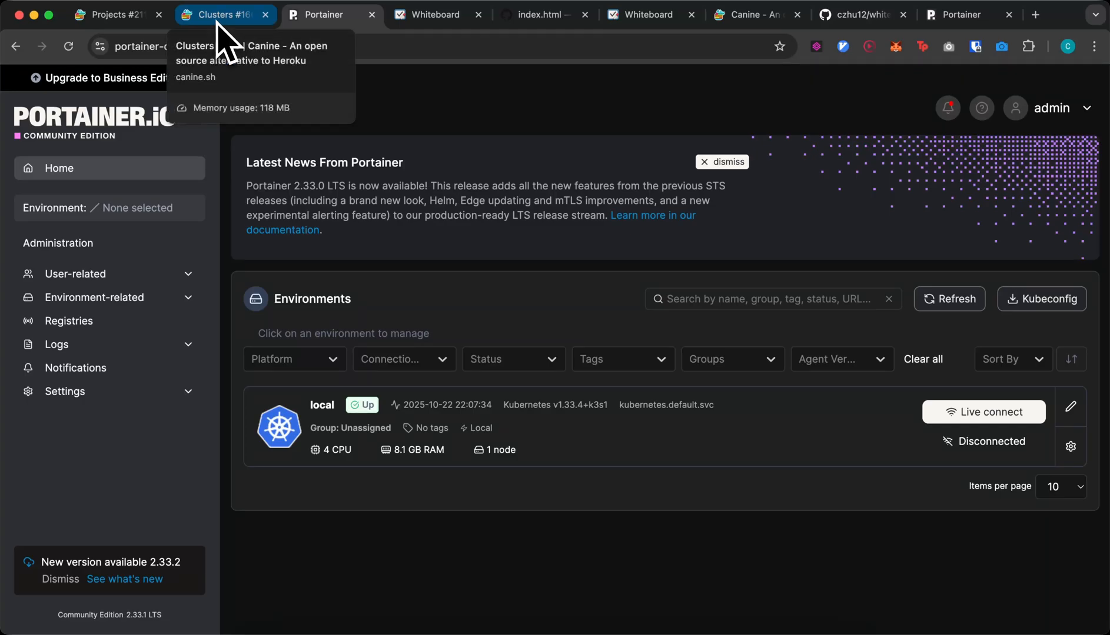
pyautogui.click(217, 22)
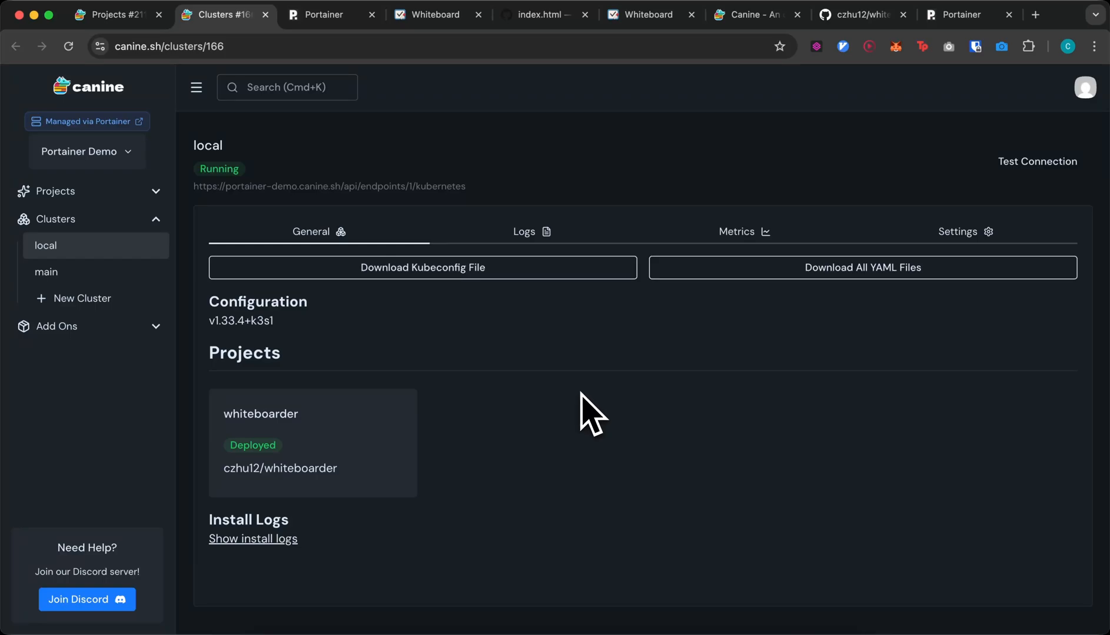
# - Download the local cluster's YAML files as local.zip, open whiteboarder, and confirm the download
pyautogui.click(843, 274)
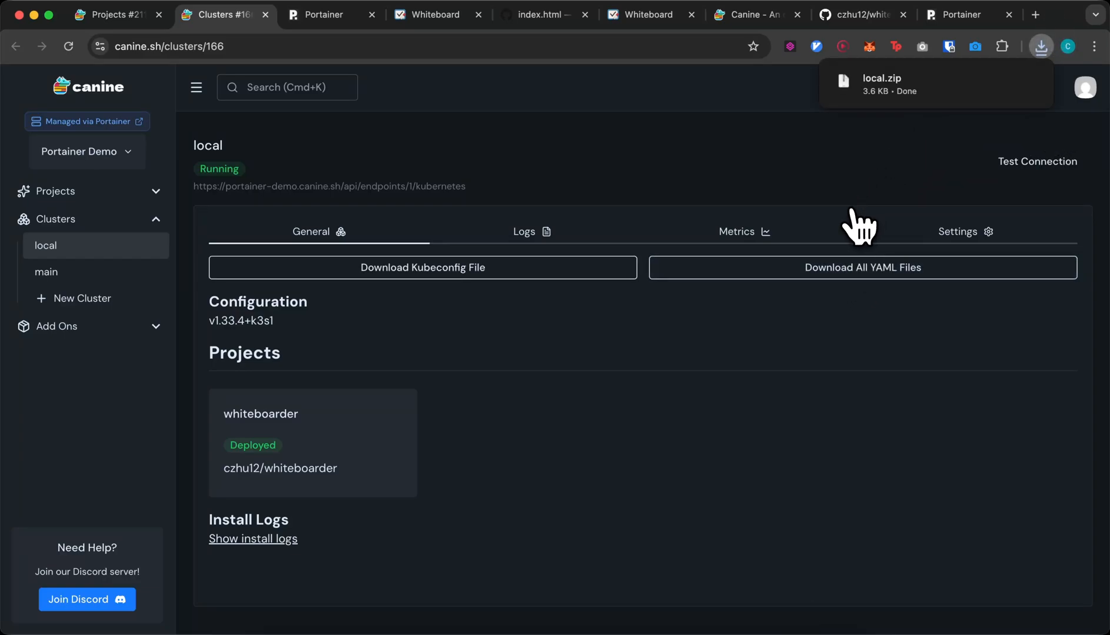
pyautogui.click(147, 327)
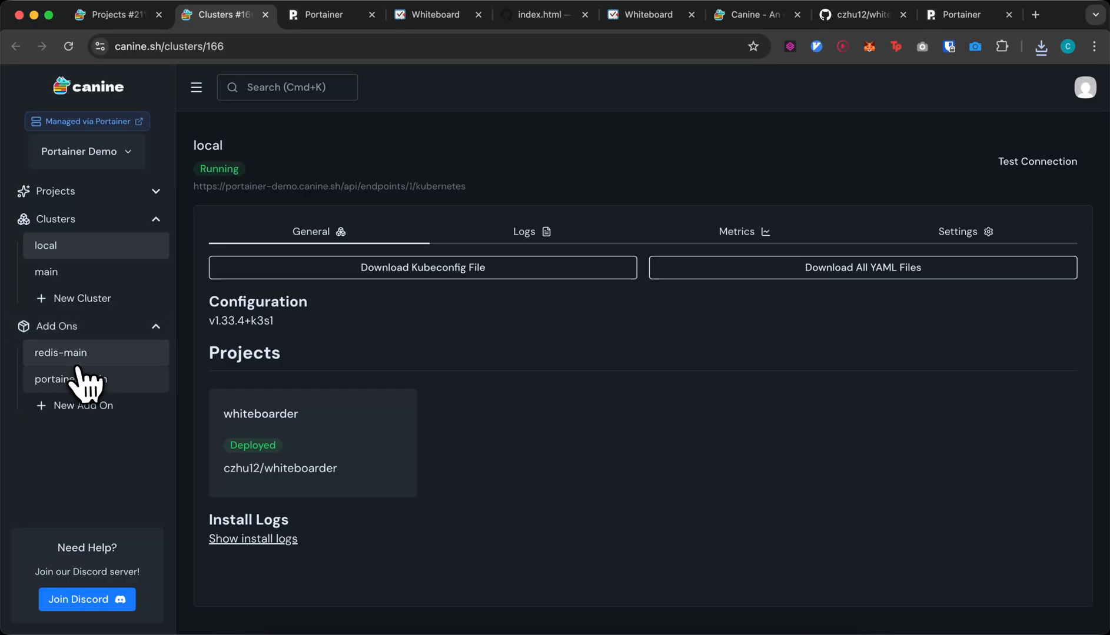
pyautogui.click(71, 191)
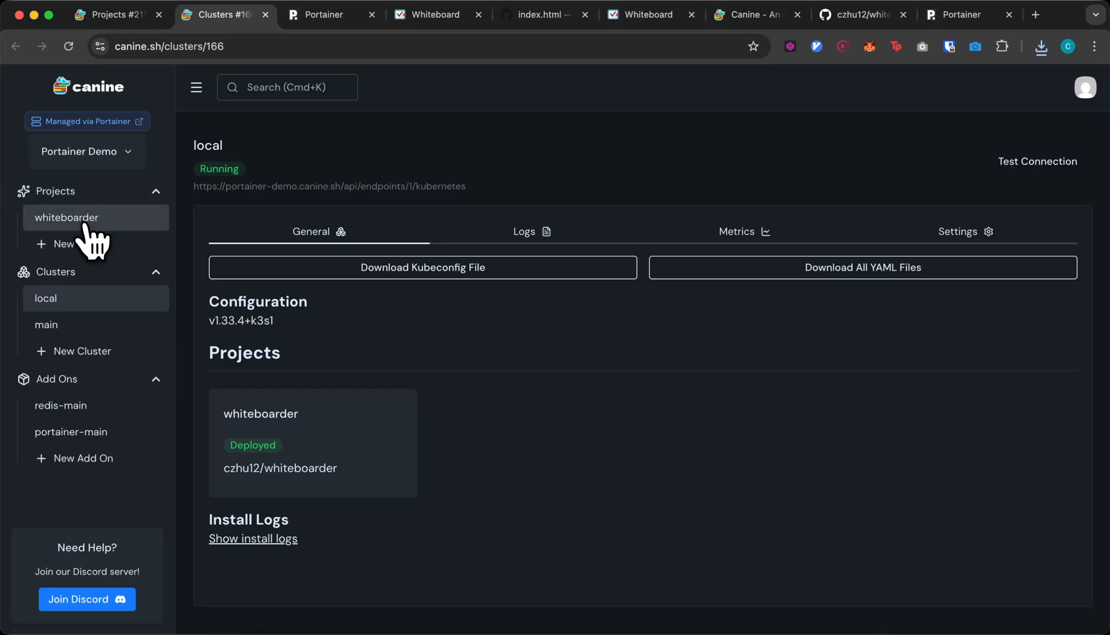
pyautogui.click(87, 224)
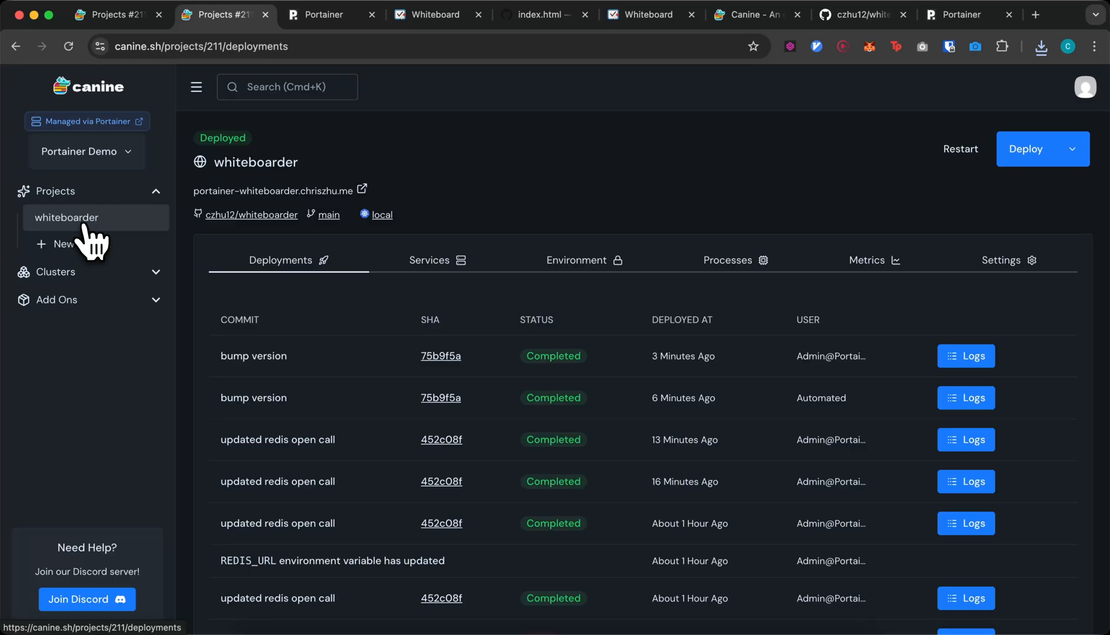
pyautogui.click(1041, 47)
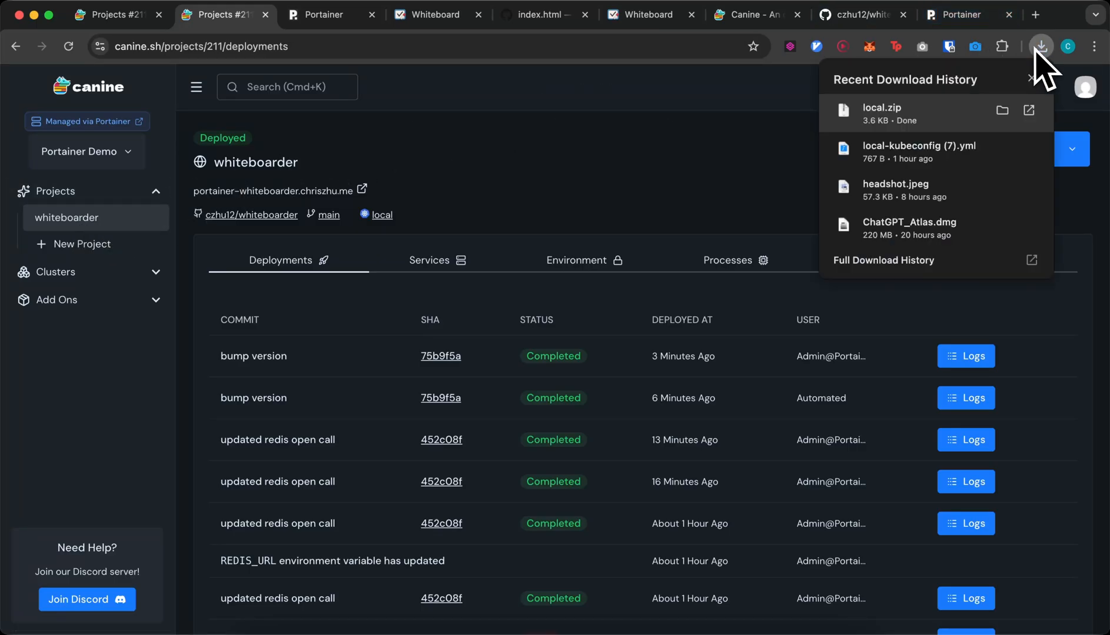
pyautogui.click(671, 125)
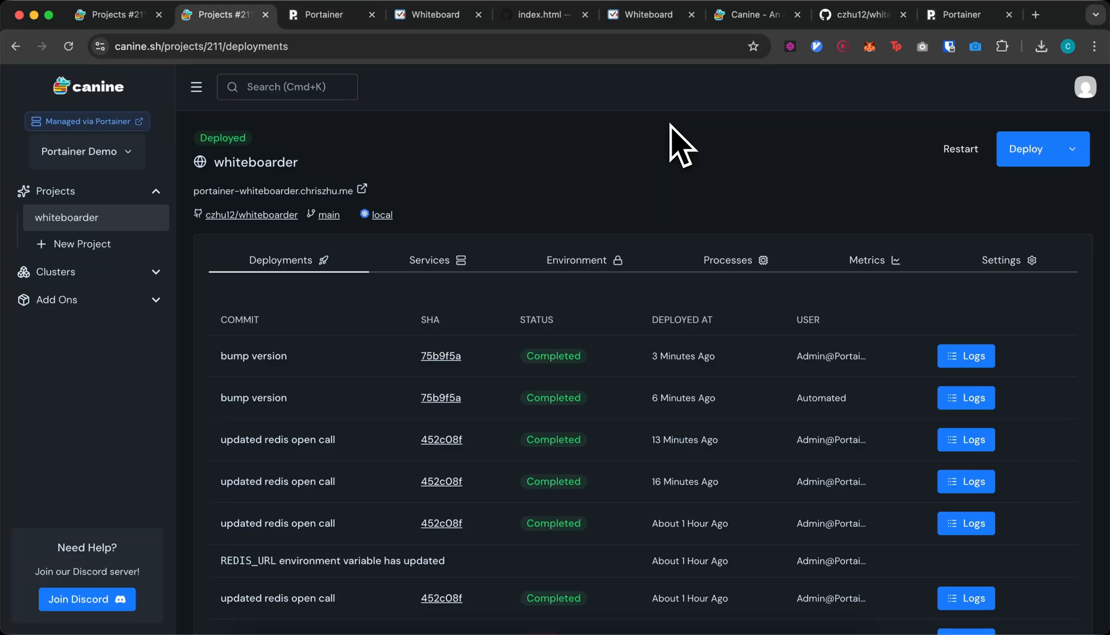